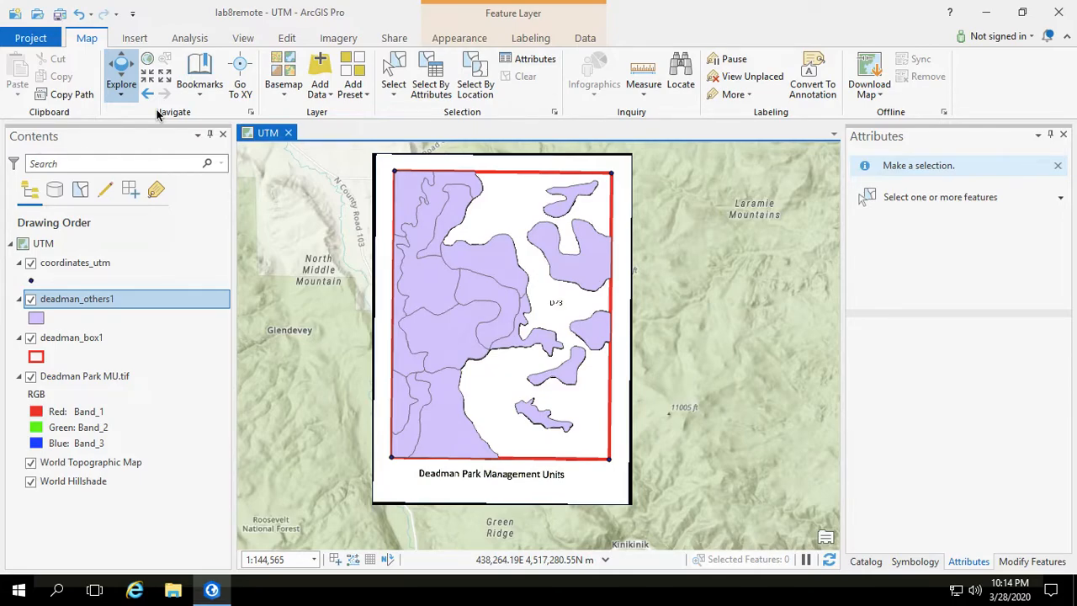
Examine the deadman_others1 polygons against the deadman_box1 boundary by toggling deadman_others1 visibility and inspecting the area around D 43.
left_click(31, 300)
left_click(30, 300)
left_click(30, 300)
left_click(30, 300)
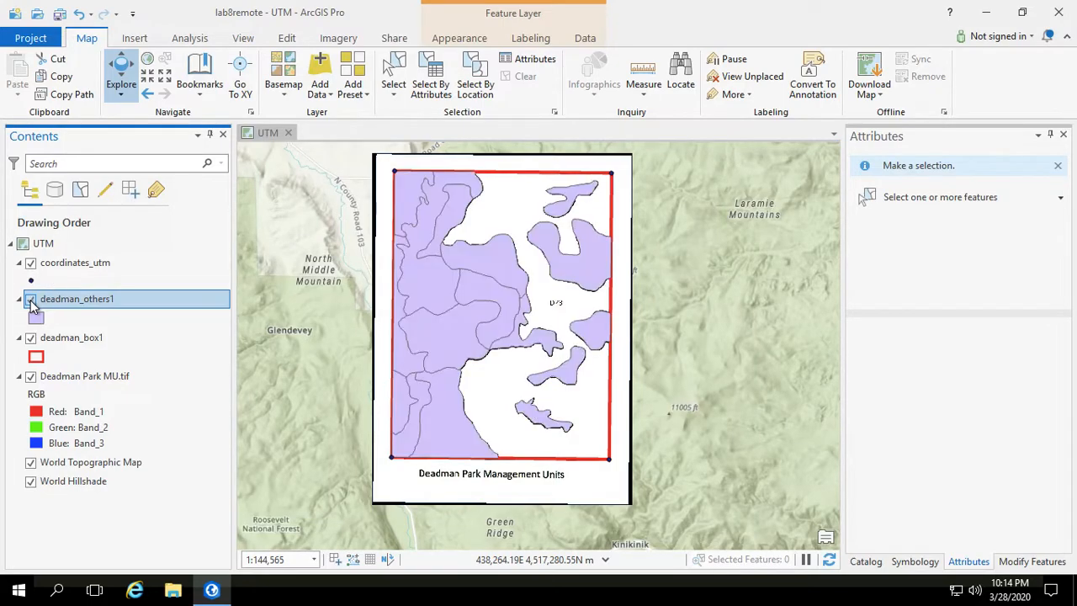
left_click(287, 38)
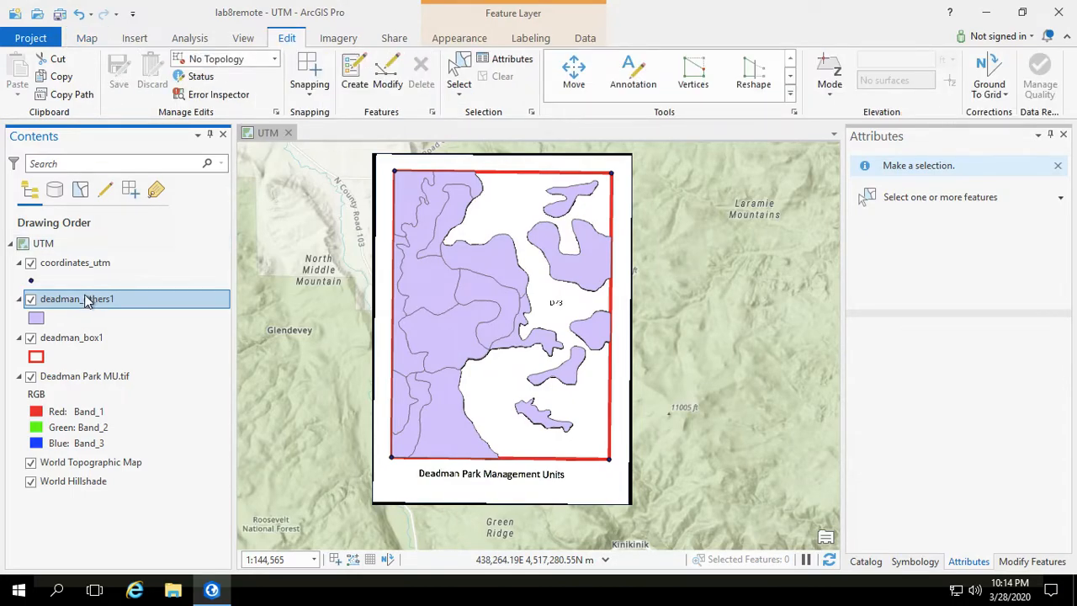
left_click(69, 344)
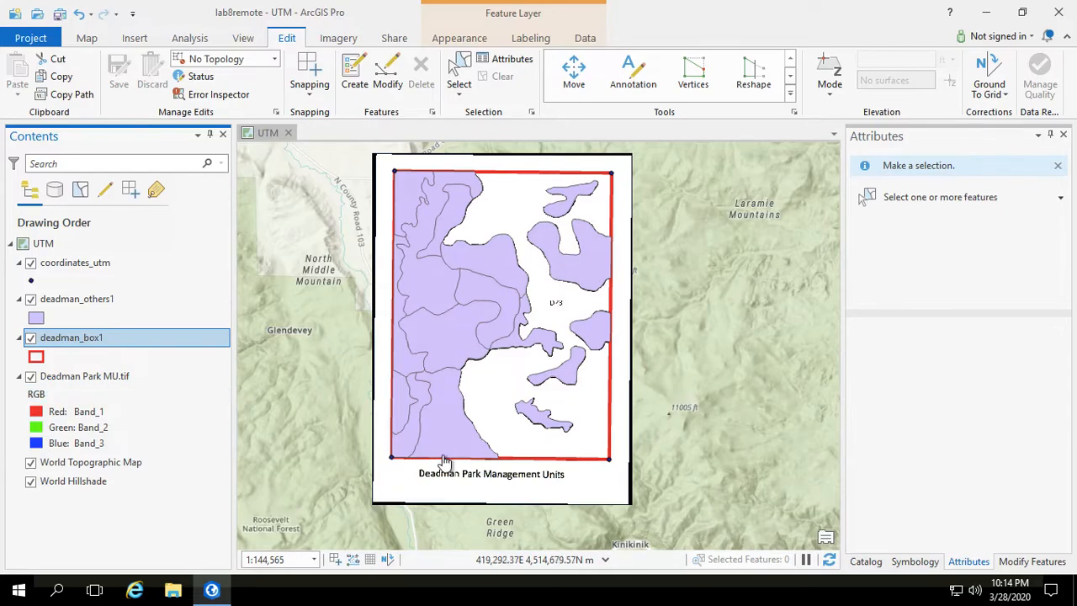
mouse_move(32, 337)
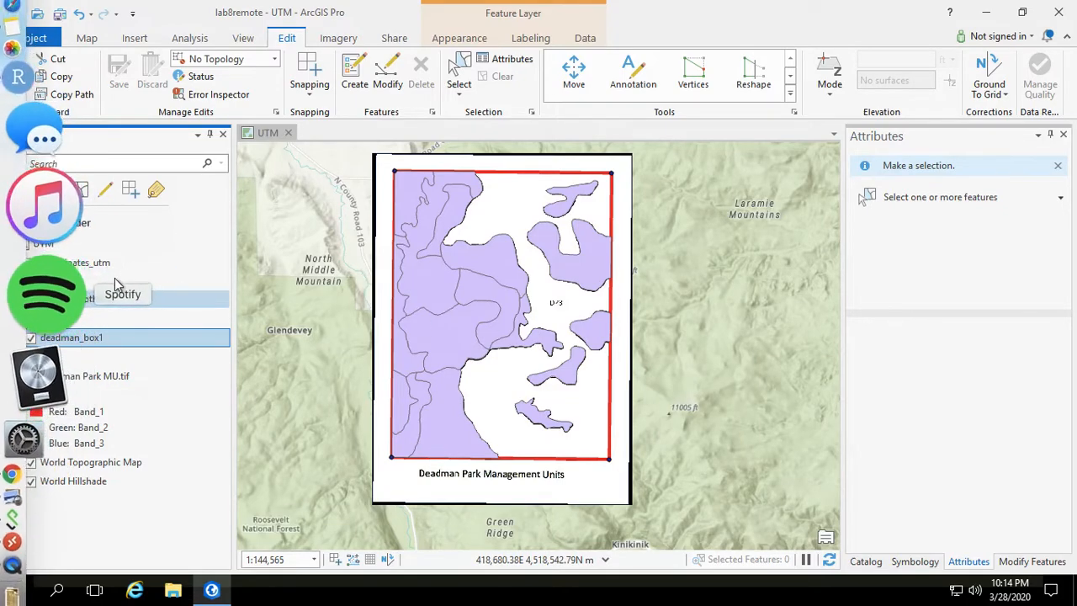
left_click(91, 299)
left_click(92, 339)
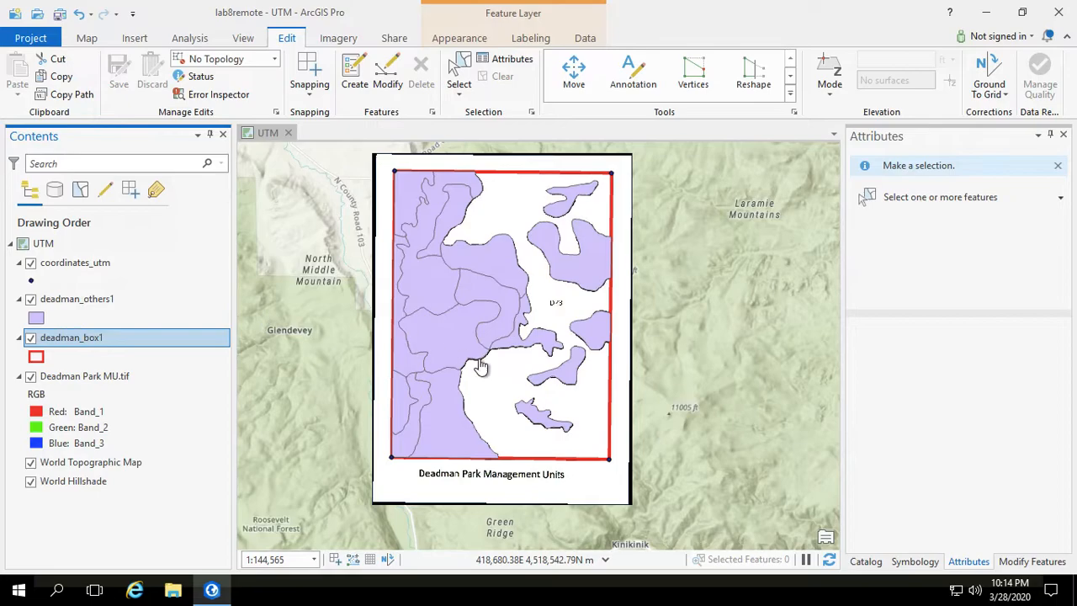
scroll(557, 319, "up", 3)
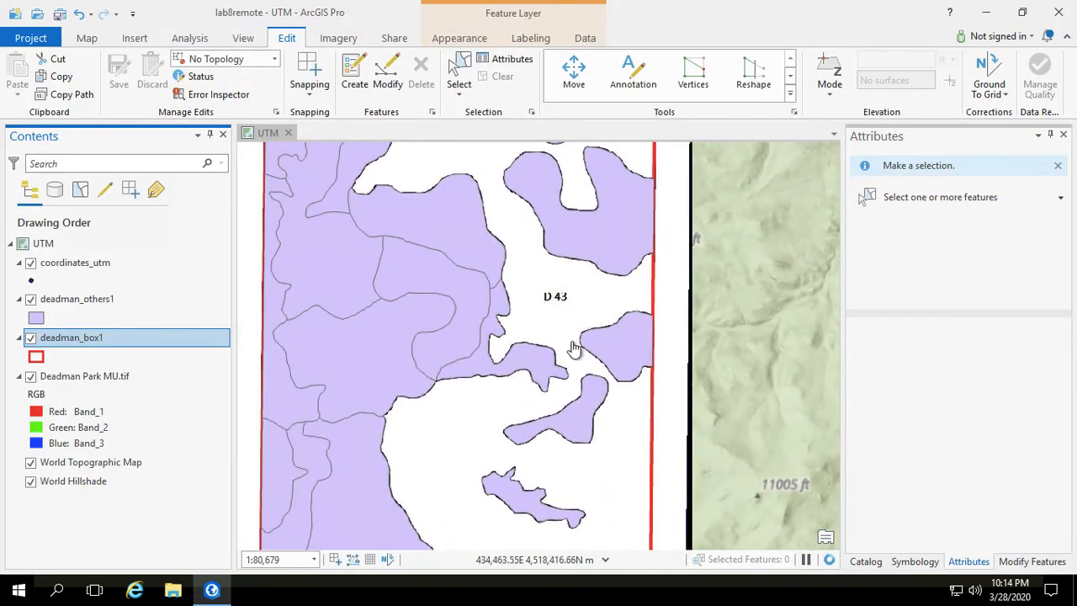
scroll(558, 313, "down", 1)
scroll(558, 313, "down", 1)
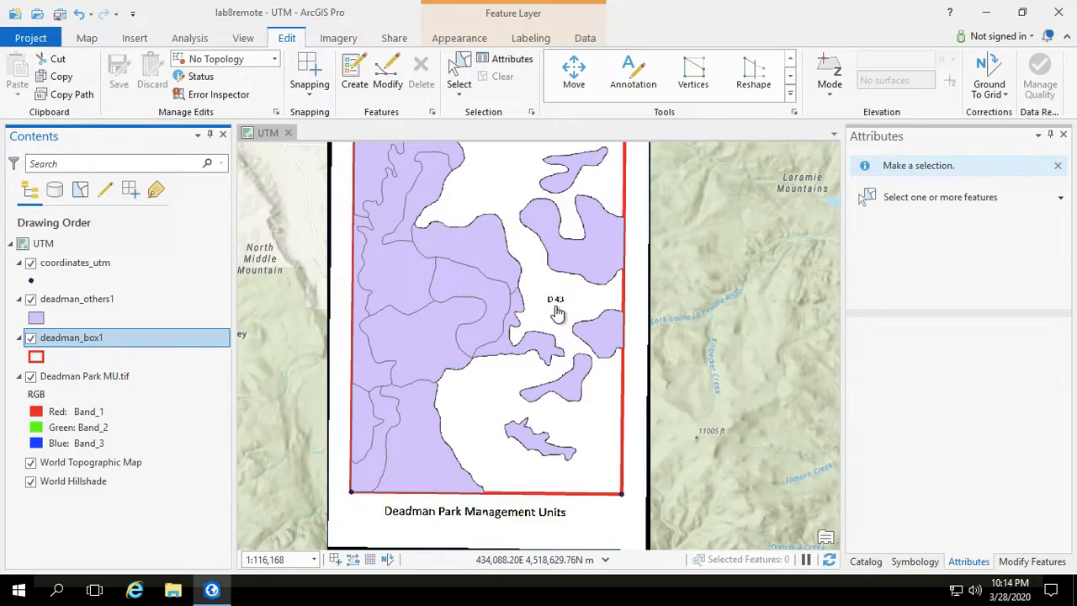
Set up the Union overlay analysis tool with deadman_box1 and deadman_others1 as the input features.
left_click(202, 40)
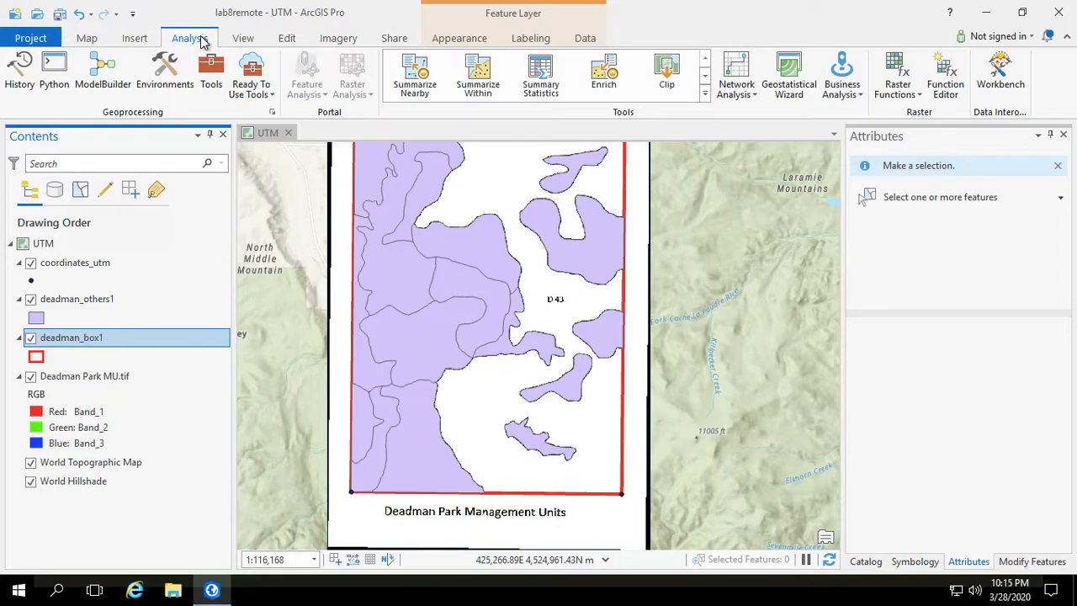
left_click(212, 80)
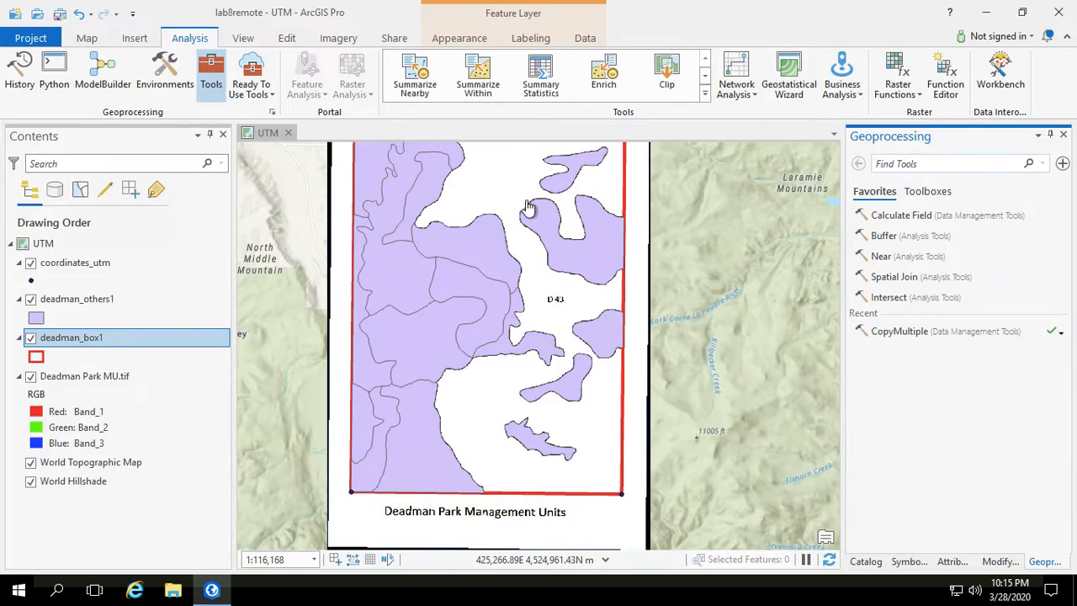
left_click(924, 192)
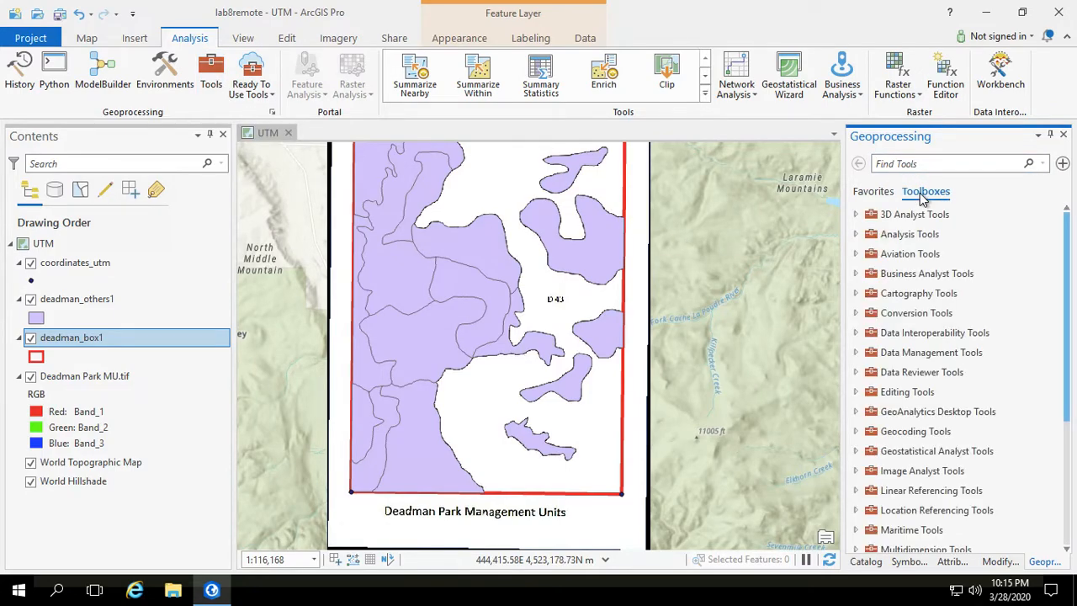
left_click(856, 235)
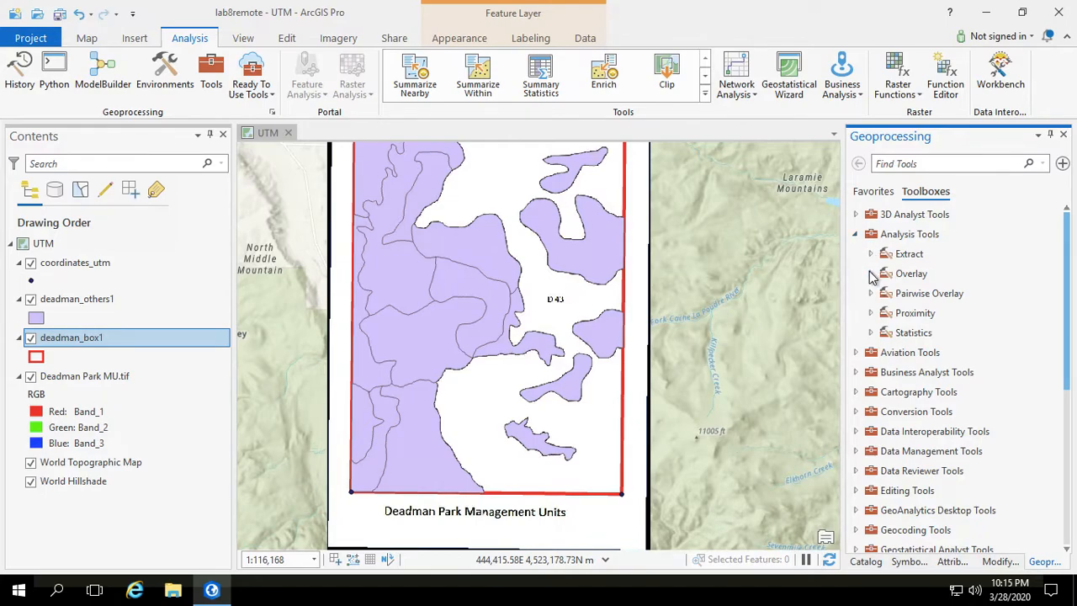
left_click(871, 274)
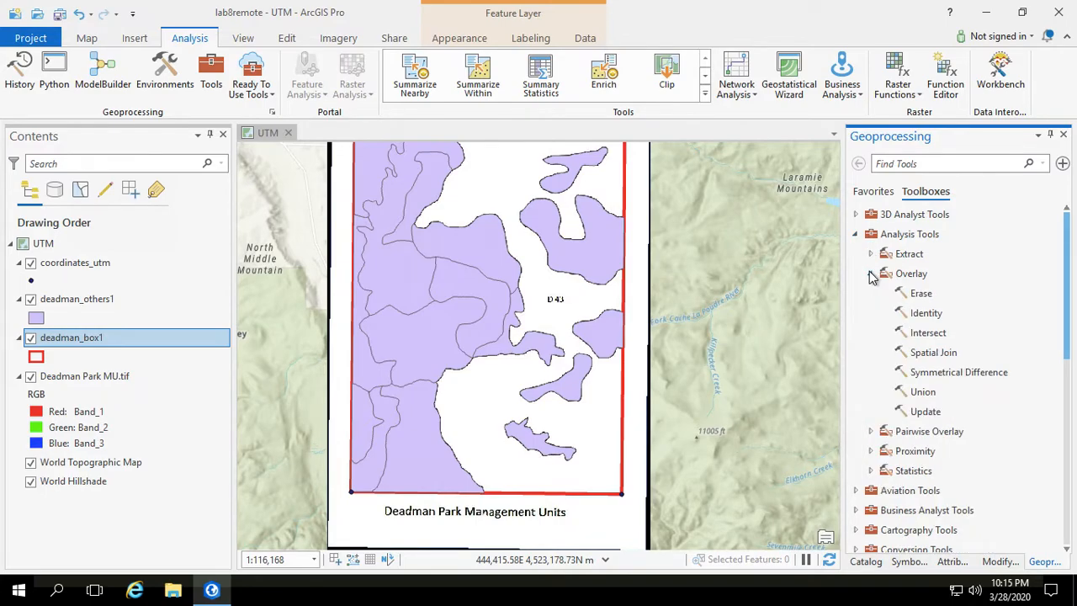
double_click(922, 393)
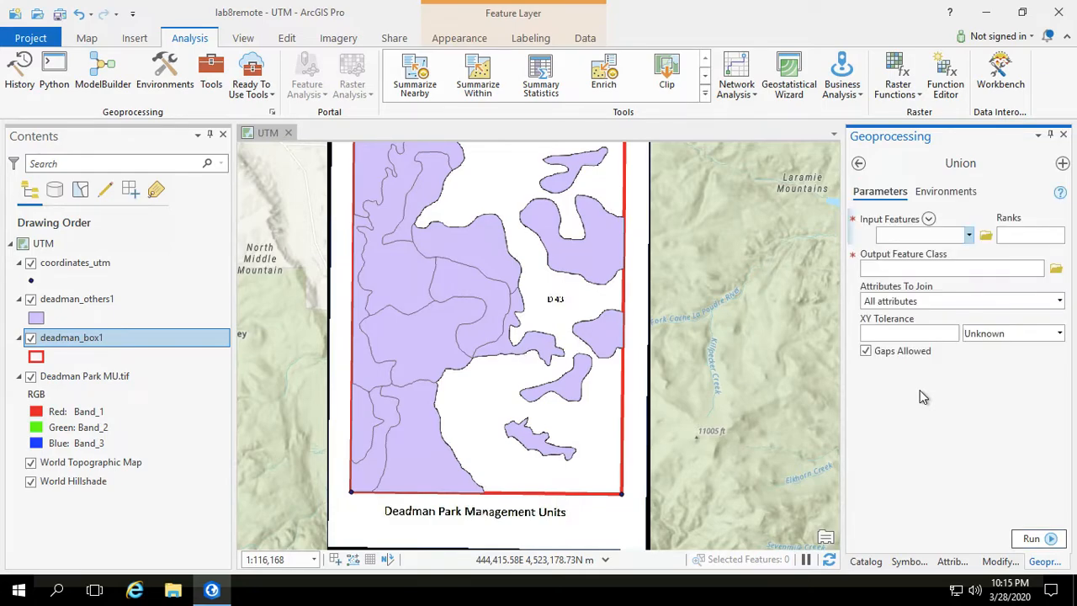
left_click(968, 238)
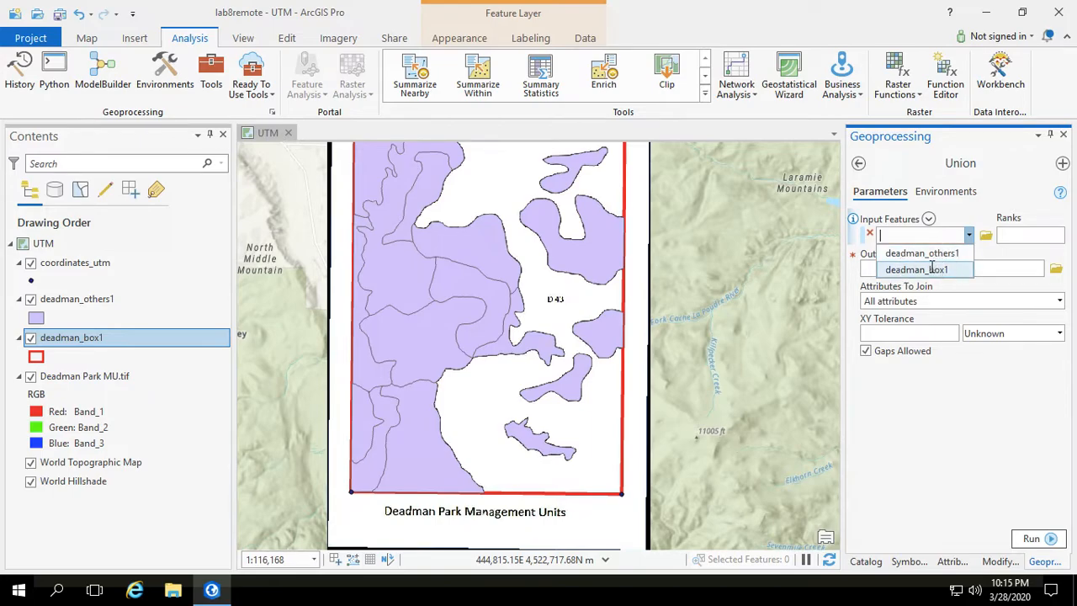
left_click(933, 270)
left_click(969, 256)
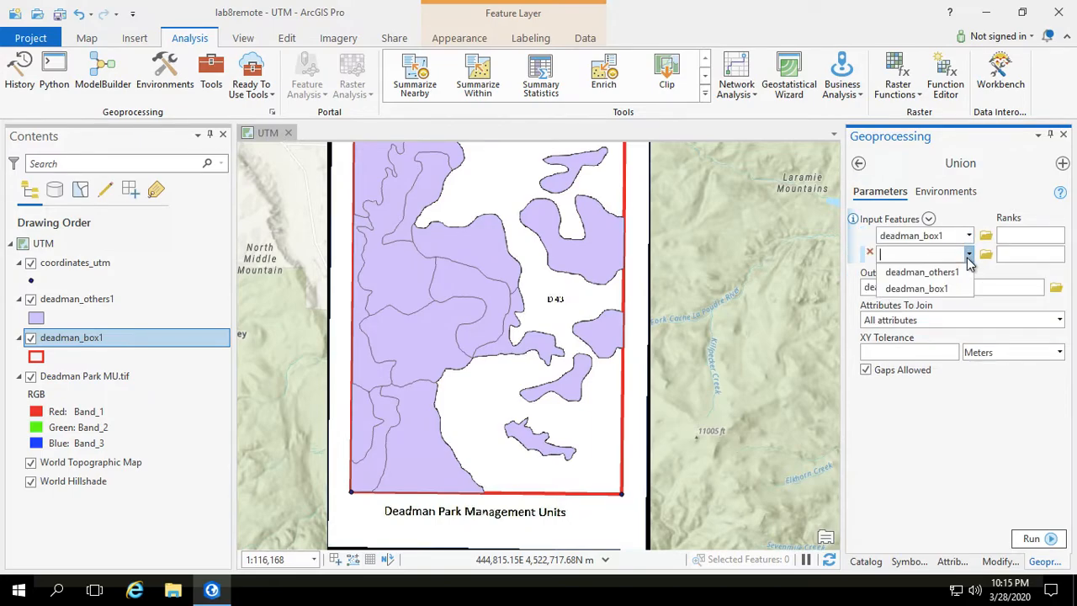
left_click(916, 274)
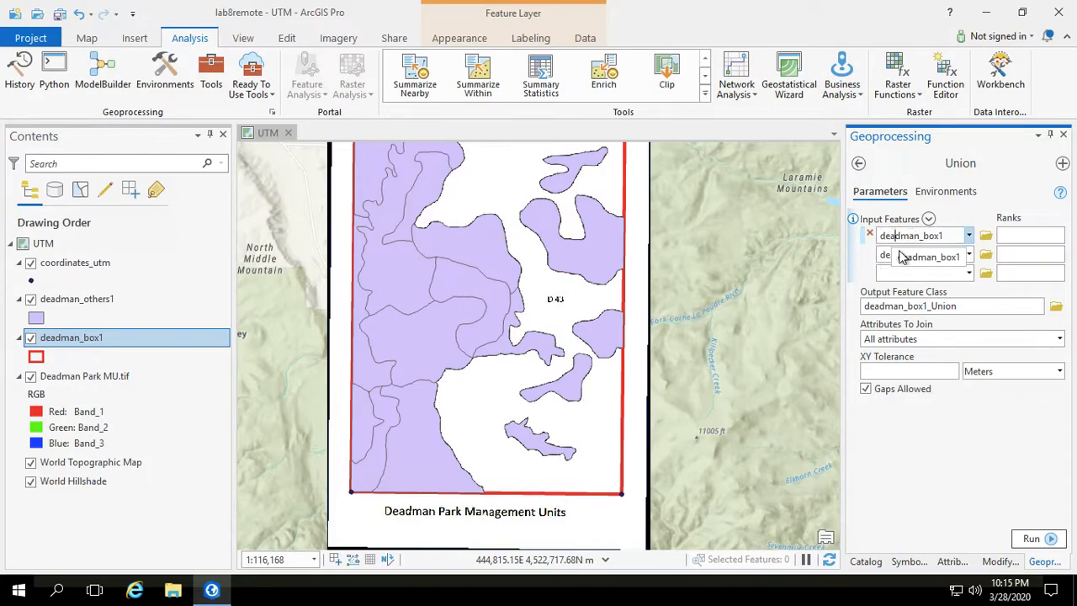
Name the Union output feature class deadman_mu in the project geodatabase and run the tool.
left_click(930, 305)
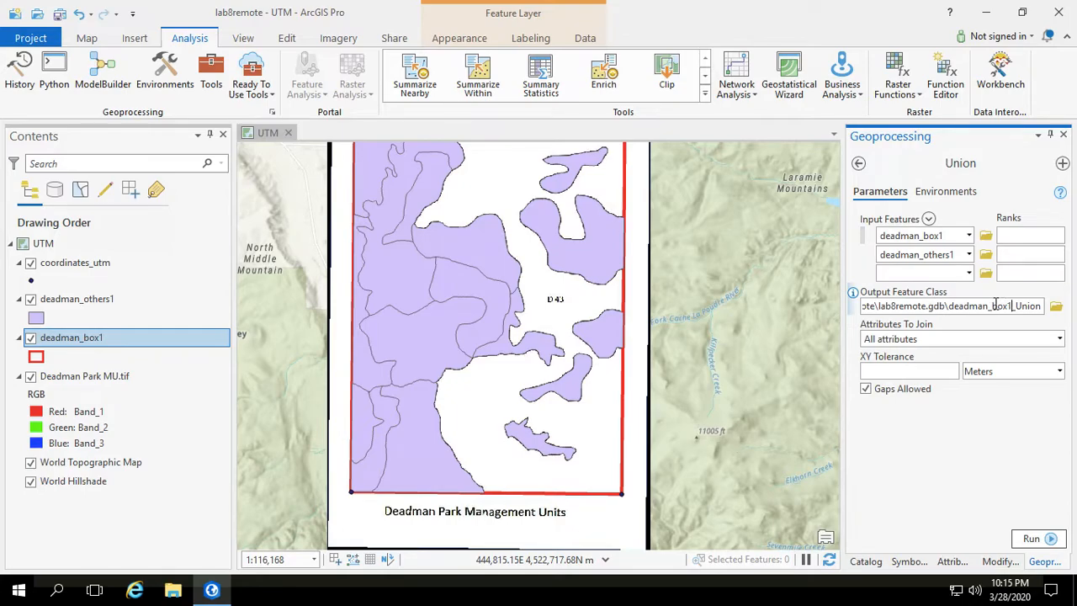
left_click_drag(993, 305, 1073, 313)
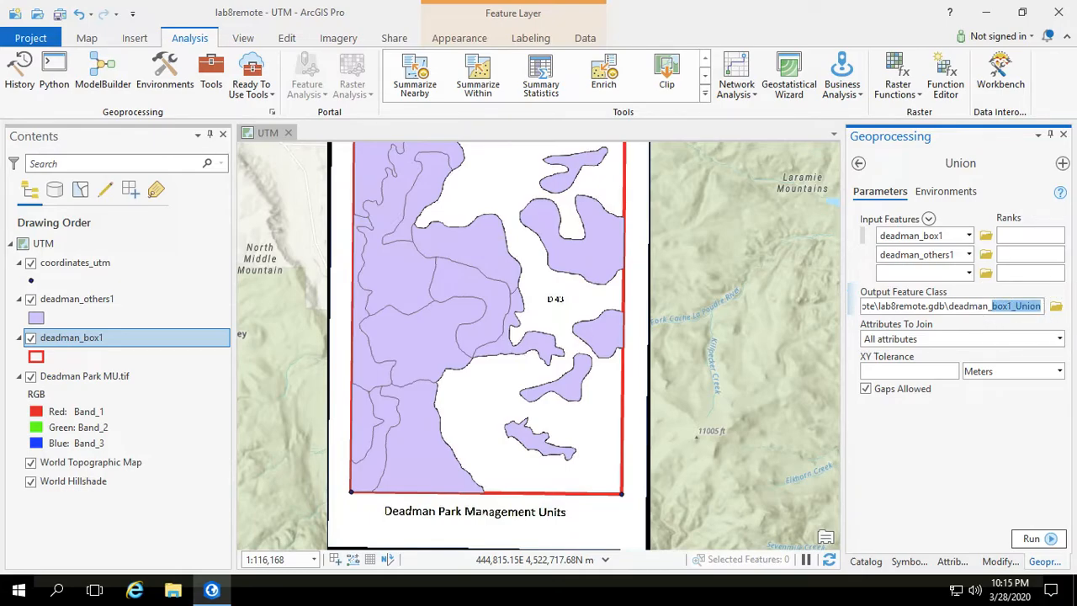
type("mu")
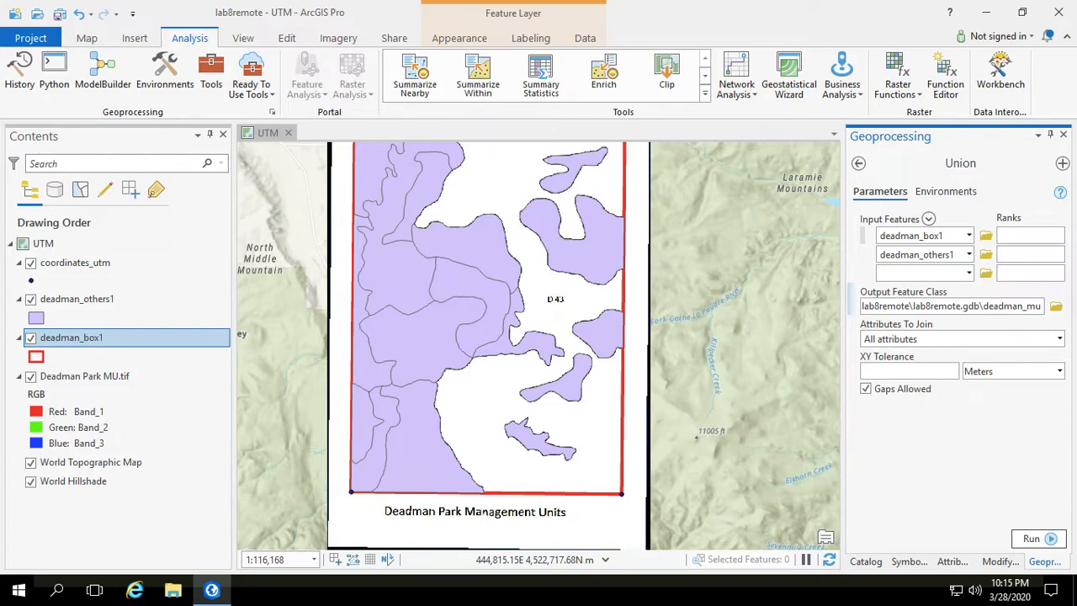
left_click(1032, 539)
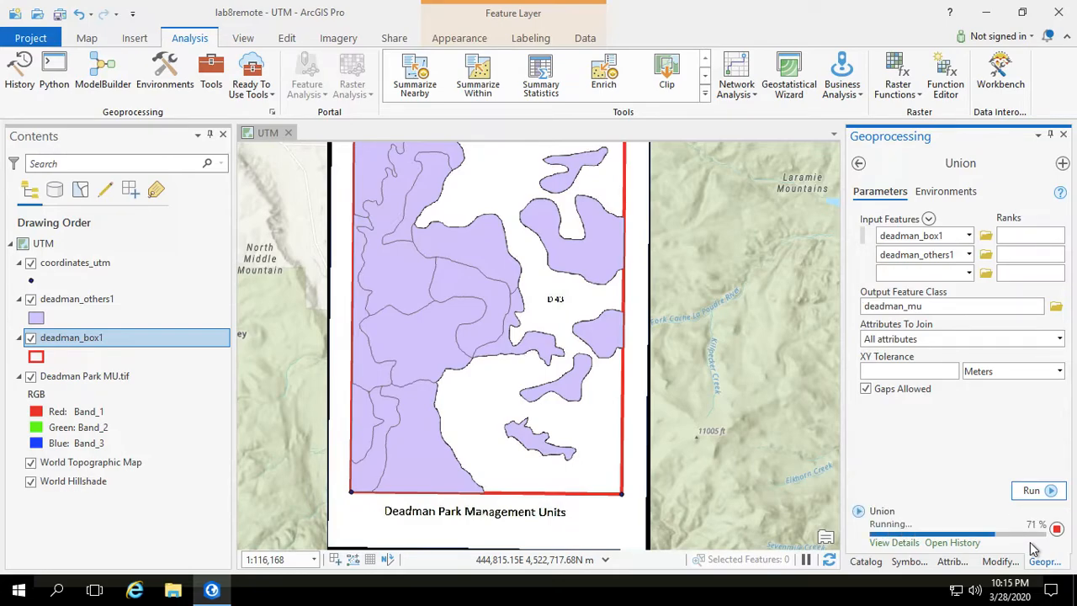
mouse_move(1034, 548)
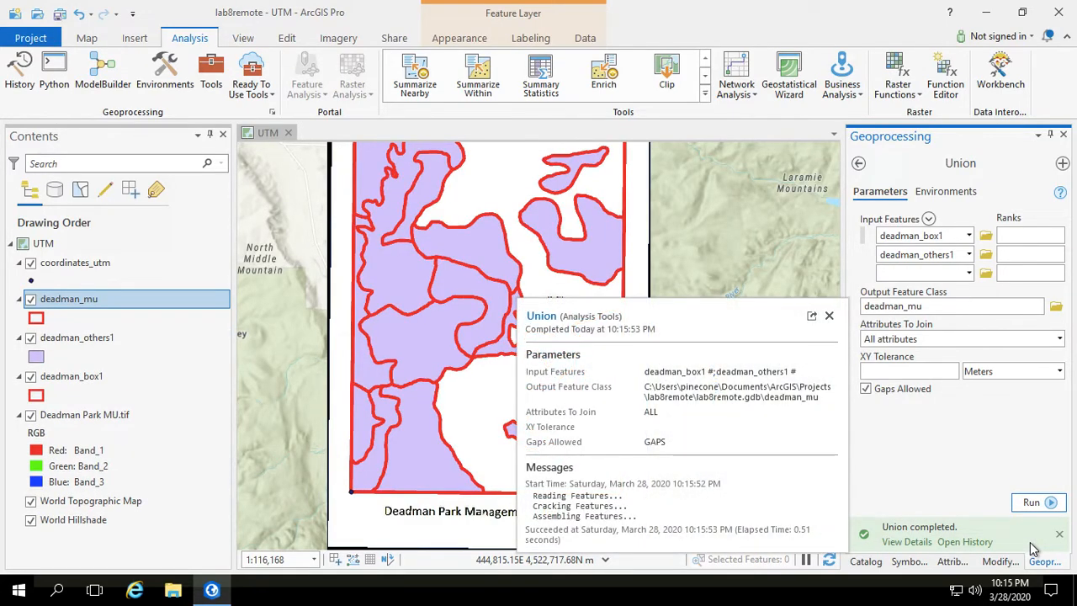
Hide the deadman_box1 and deadman_others1 layers so only the deadman_mu outlines overlay the scanned map.
left_click(31, 377)
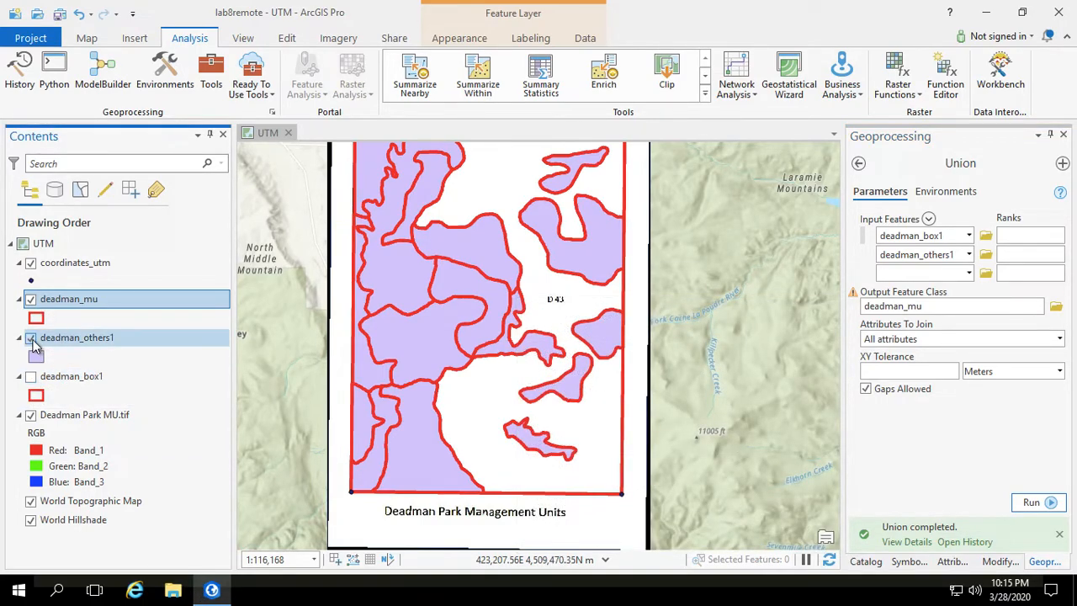
left_click(31, 339)
mouse_move(647, 302)
left_mouse_down()
mouse_move(639, 389)
mouse_move(644, 330)
mouse_move(662, 298)
mouse_move(662, 309)
left_mouse_up()
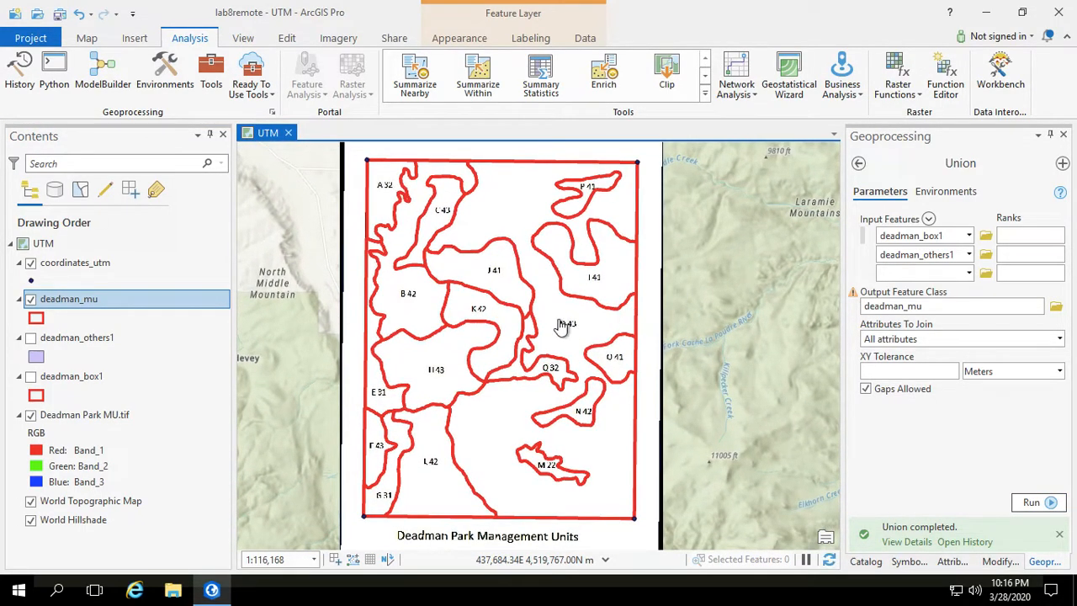
Open the deadman_mu attribute table and examine the Shape_Length and Shape_Area values of its polygon records.
right_click(72, 303)
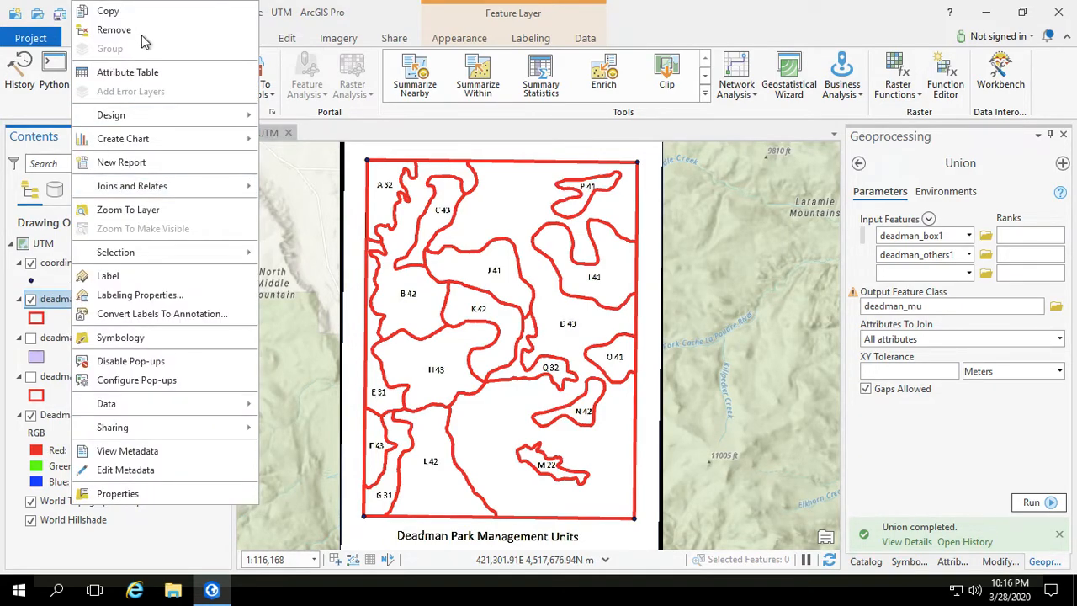
left_click(127, 74)
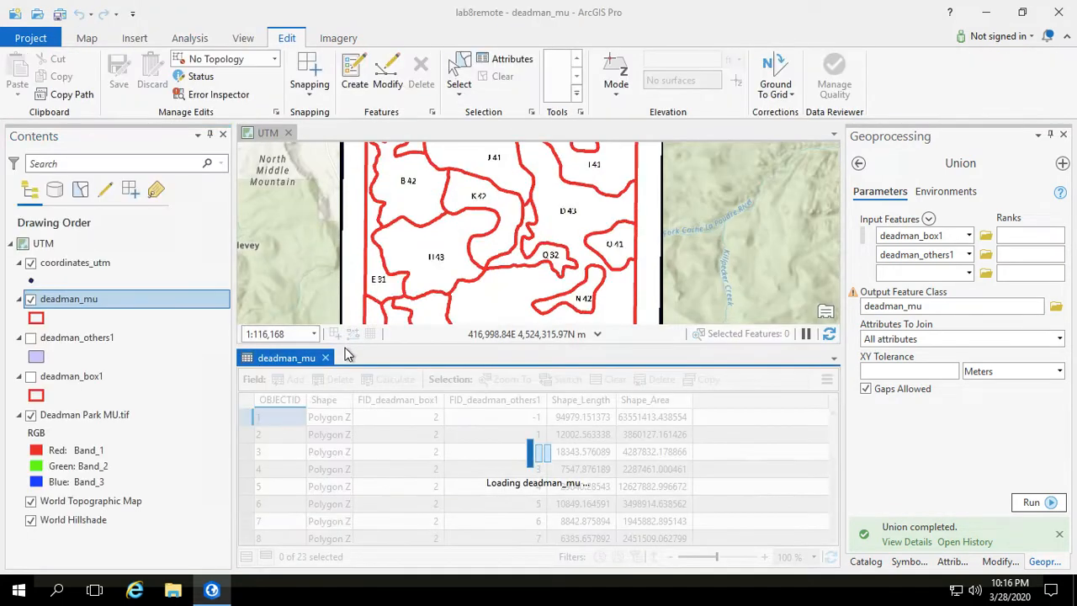
scroll(334, 467, "down", 5)
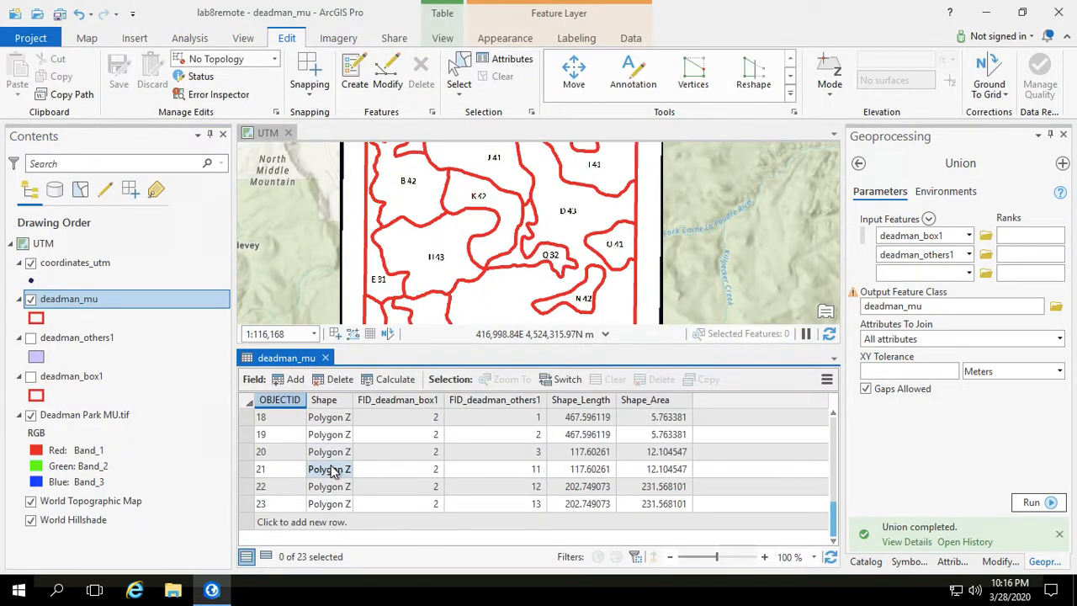
scroll(334, 472, "up", 5)
scroll(334, 472, "down", 5)
scroll(584, 445, "up", 5)
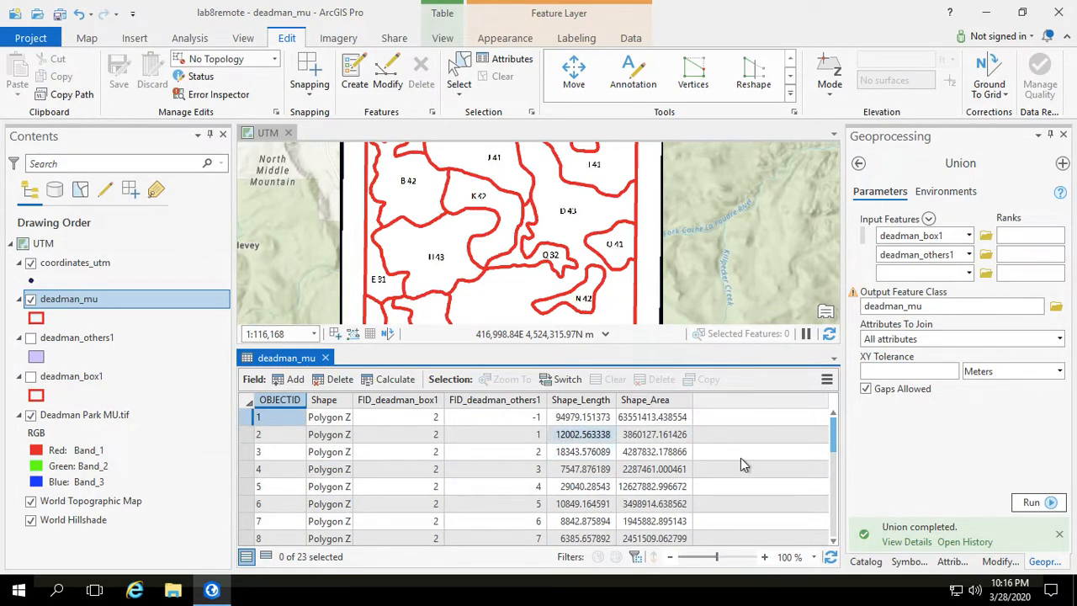
left_click(834, 542)
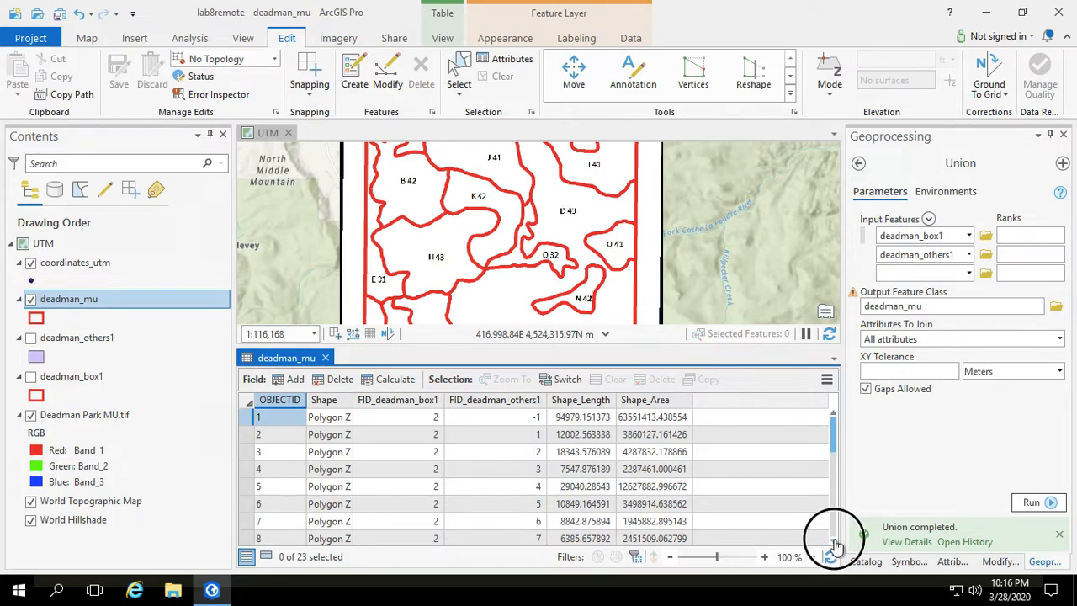
left_click(834, 542)
left_click(834, 542)
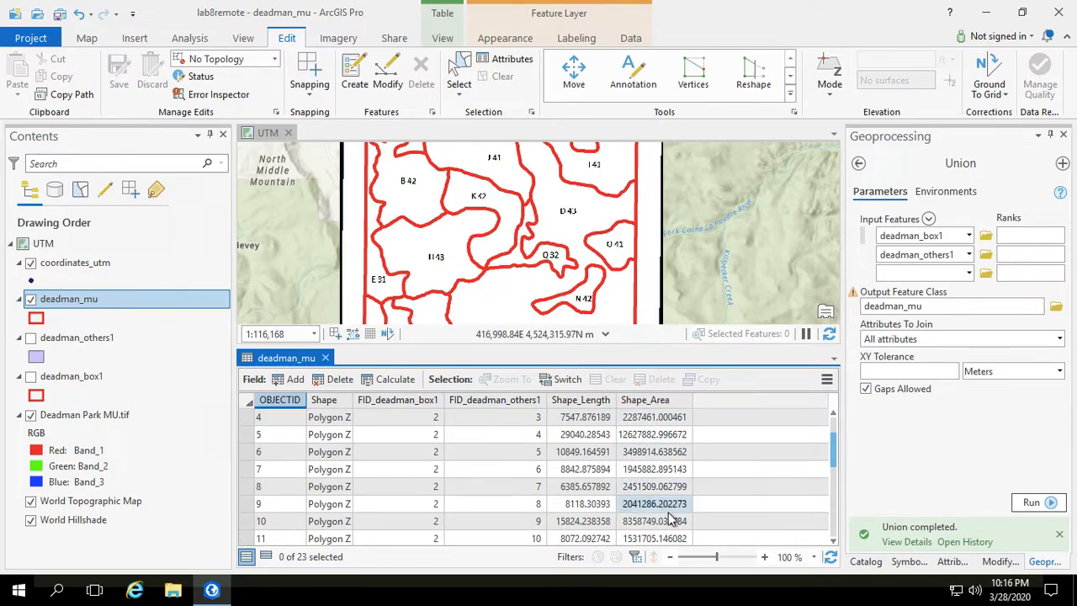
left_click(834, 546)
left_click(834, 545)
left_click(834, 545)
left_click(834, 545)
left_click(834, 545)
left_click(834, 546)
left_click(834, 545)
left_click(834, 545)
left_click(834, 545)
left_click(834, 545)
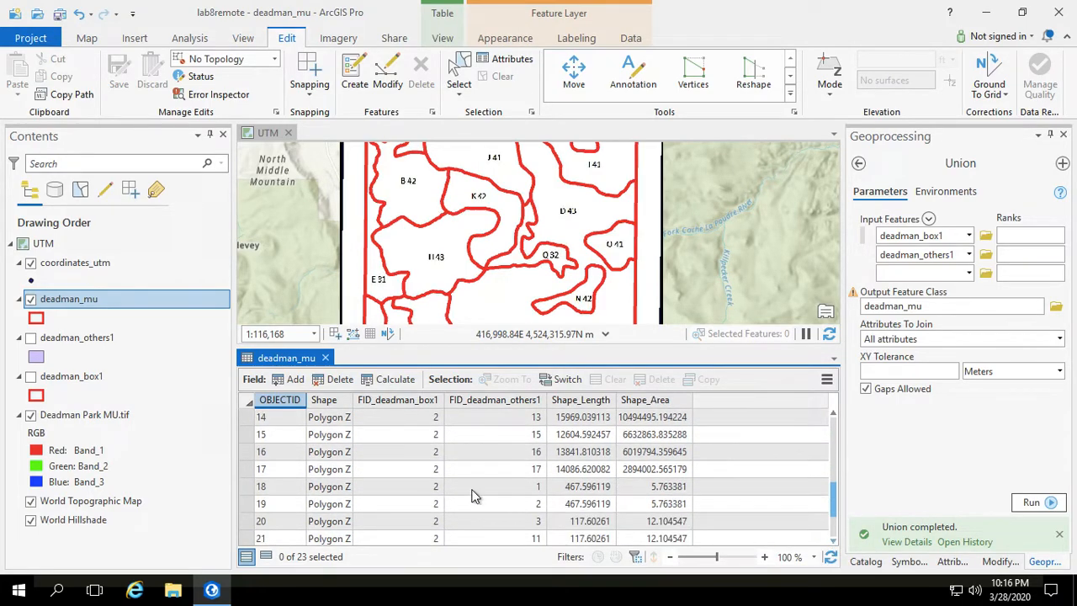
Select and zoom to the polygon with OBJECTID 18, compare its area with the other records, and close the table.
left_click(248, 488)
double_click(247, 489)
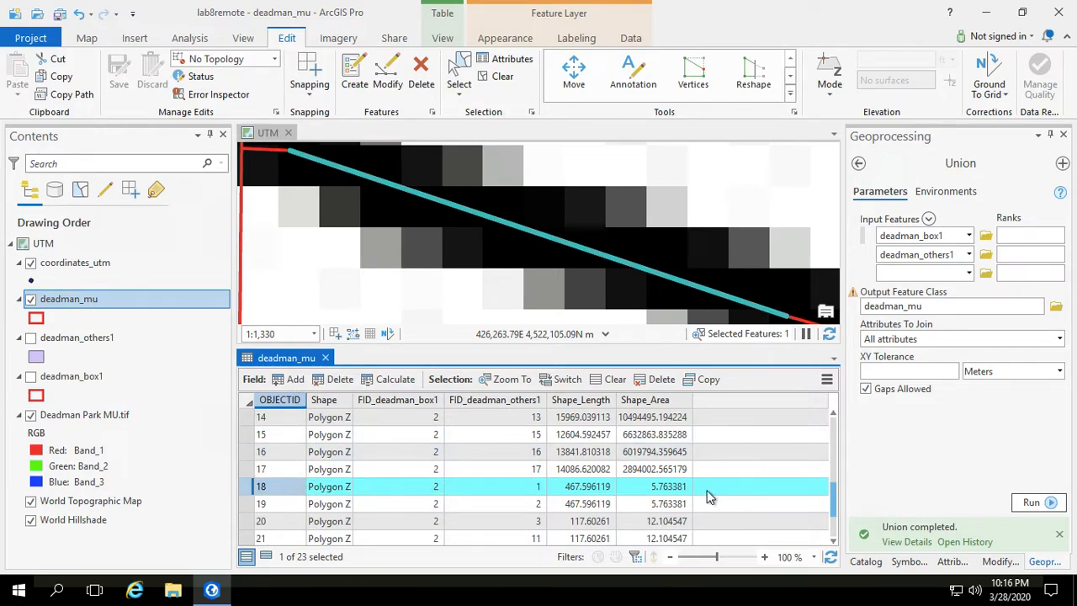
scroll(710, 497, "down", 2)
scroll(710, 497, "up", 6)
scroll(711, 497, "down", 5)
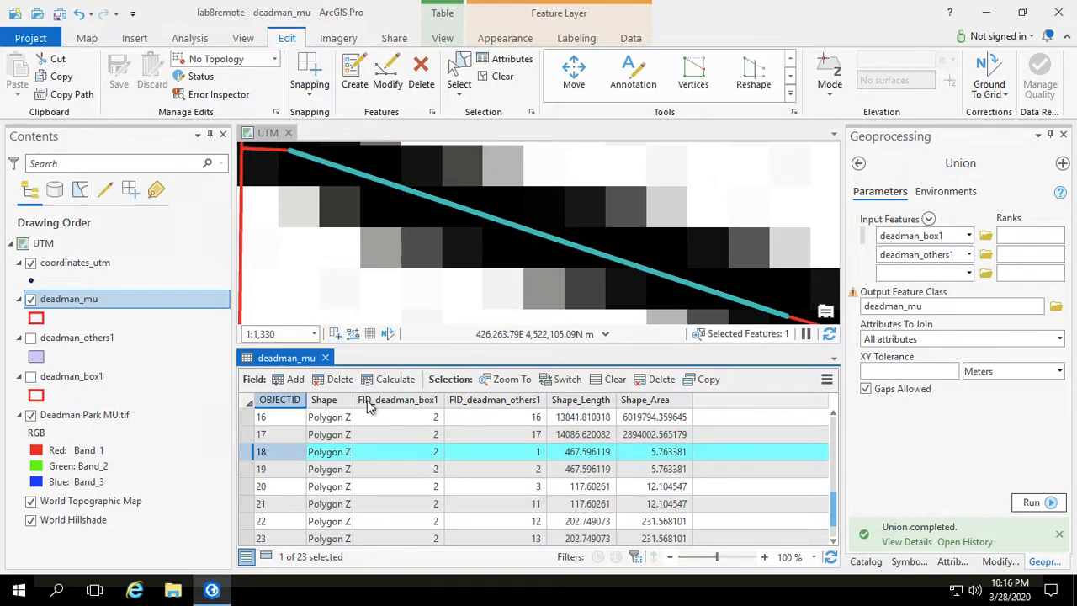
left_click(835, 514)
left_click_drag(836, 516, 834, 507)
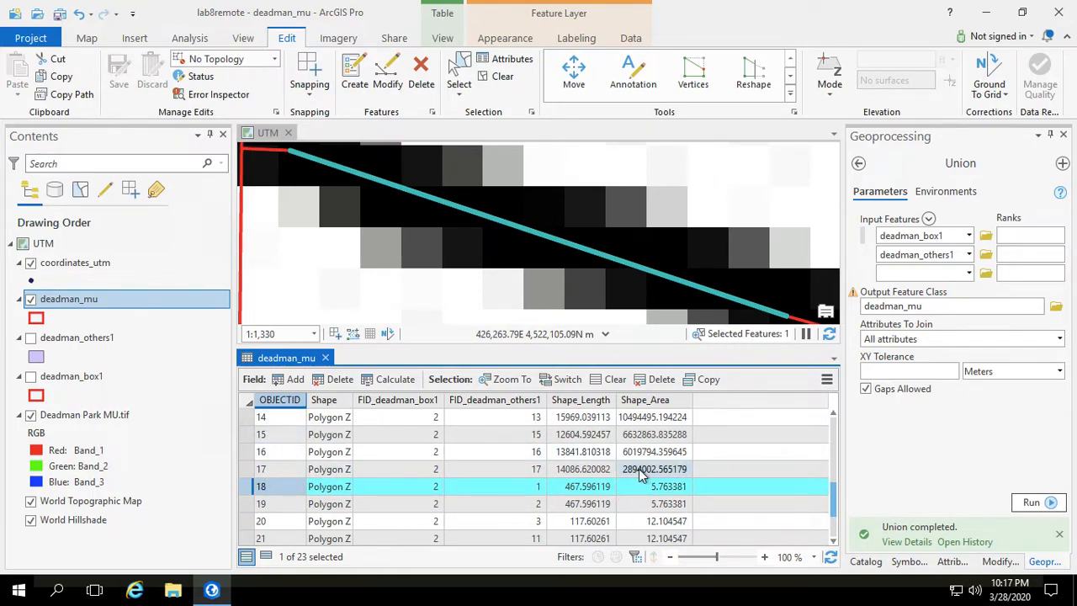
left_click_drag(831, 493, 838, 391)
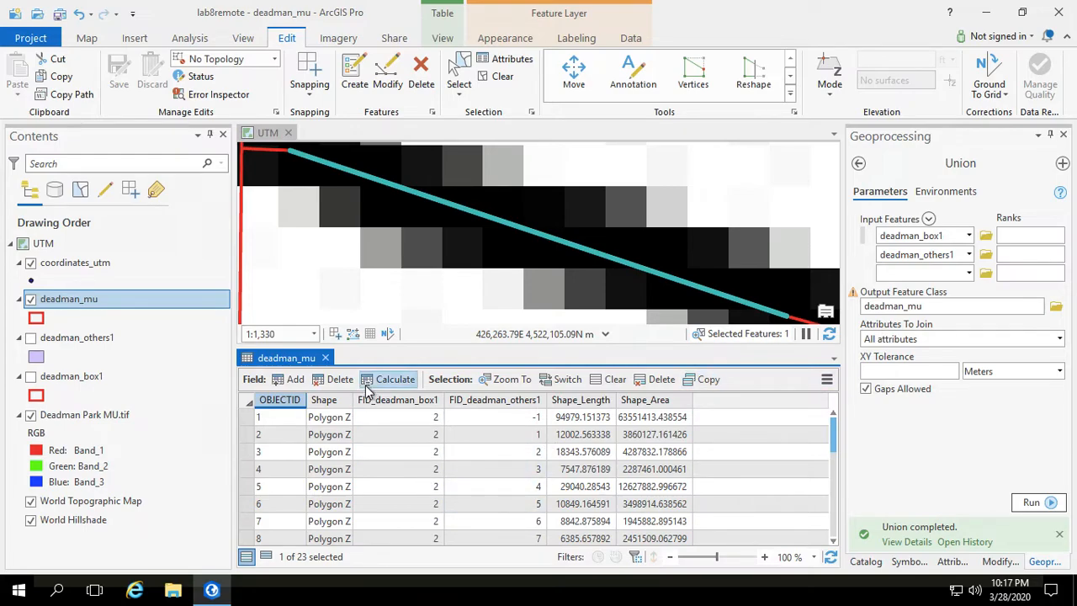
left_click(325, 358)
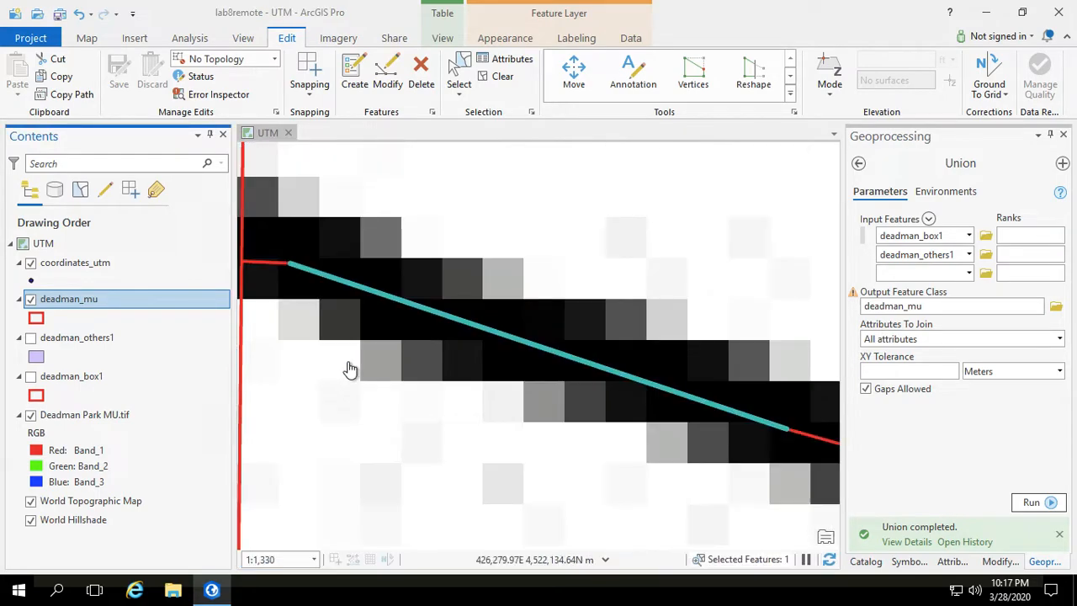
Clear the selected feature and remove the deadman_others1 and deadman_box1 layers from the UTM map.
left_click(84, 42)
left_click(524, 75)
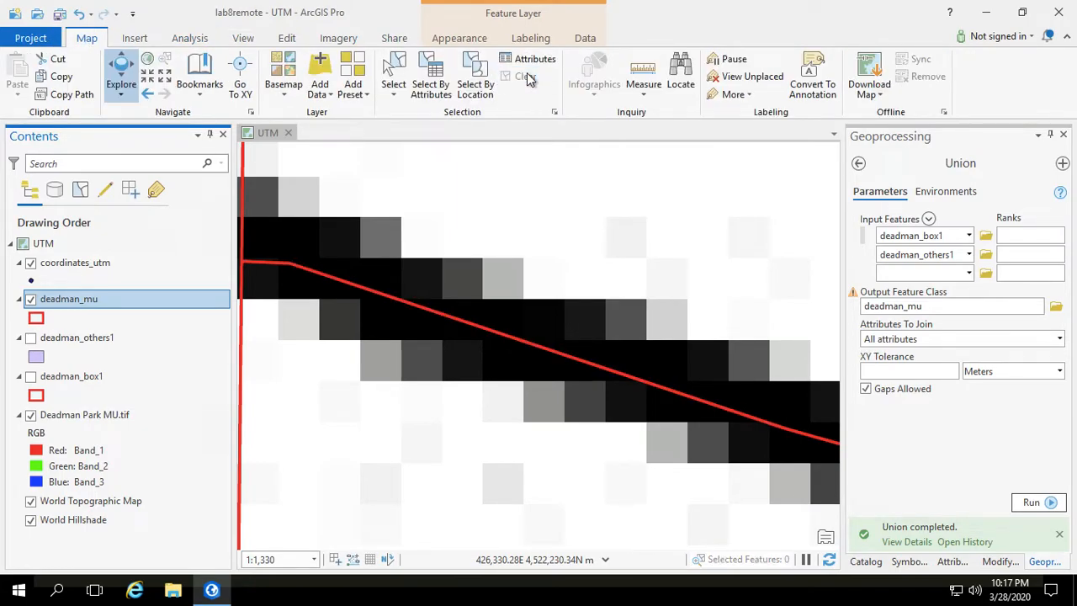
left_click(67, 337)
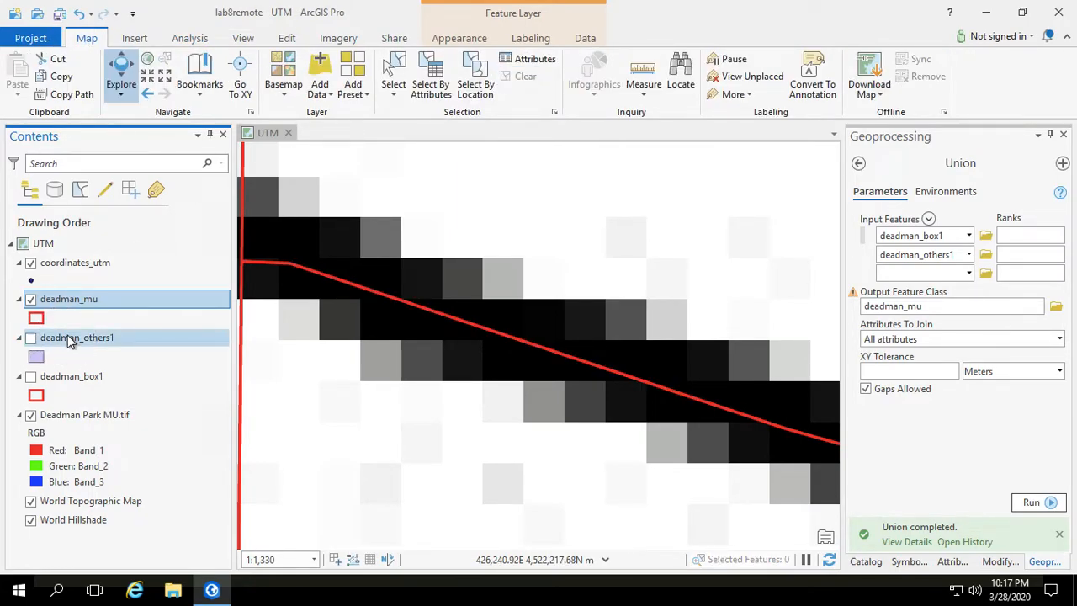
right_click(69, 339)
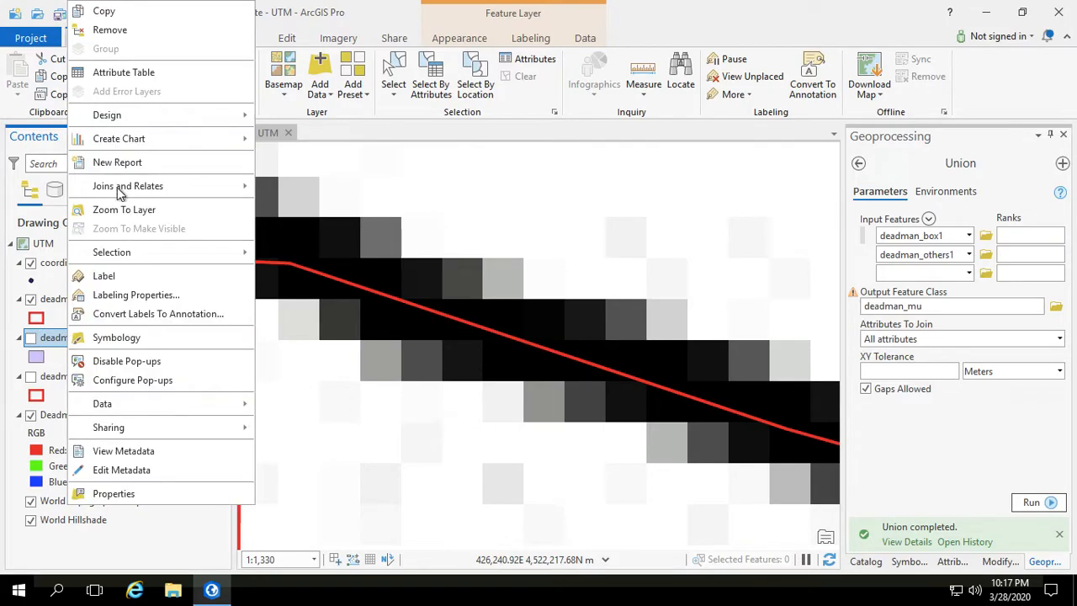
left_click(131, 30)
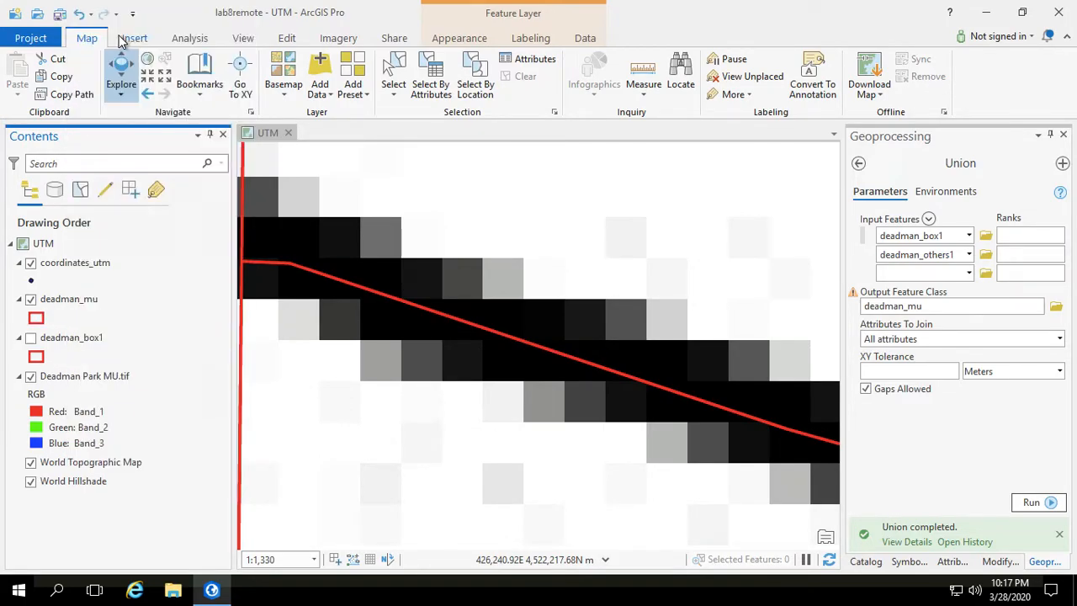
left_click(84, 339)
right_click(87, 343)
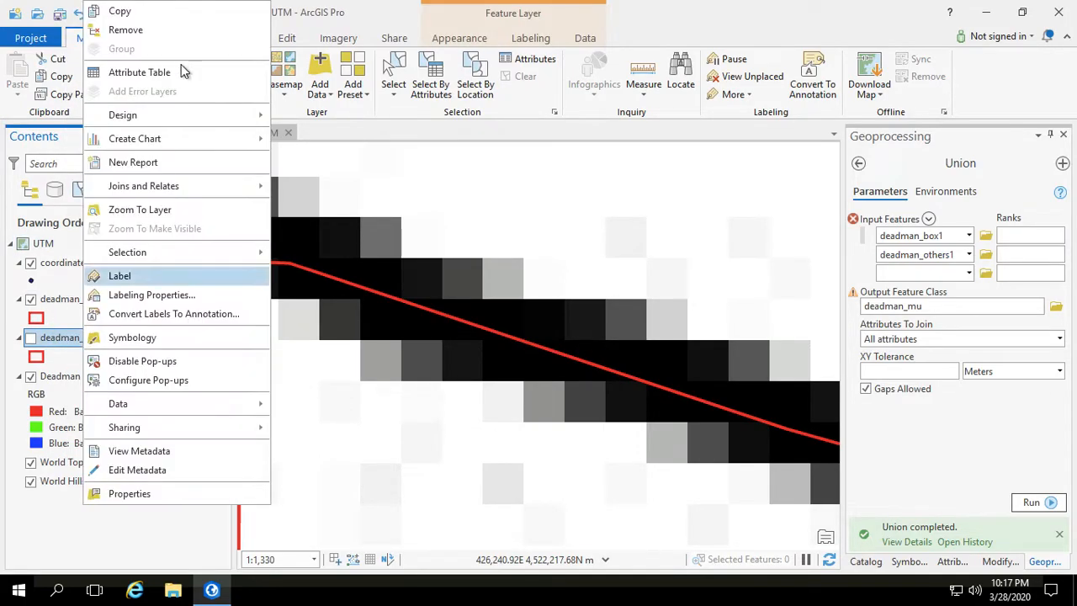
left_click(148, 31)
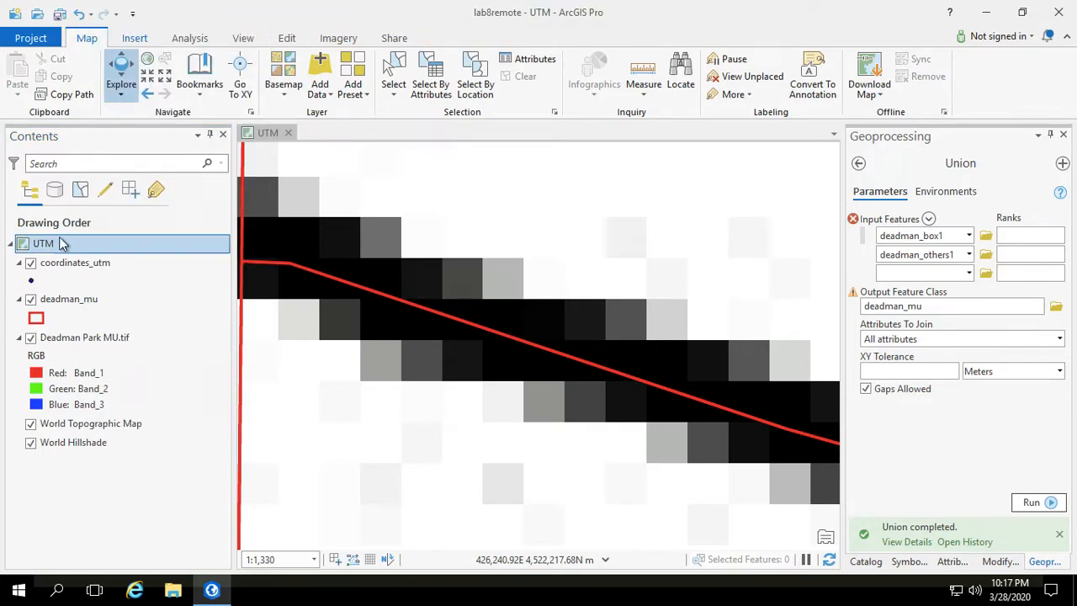
Open the attribute table of the deadman_mu layer.
scroll(445, 390, "up", 1)
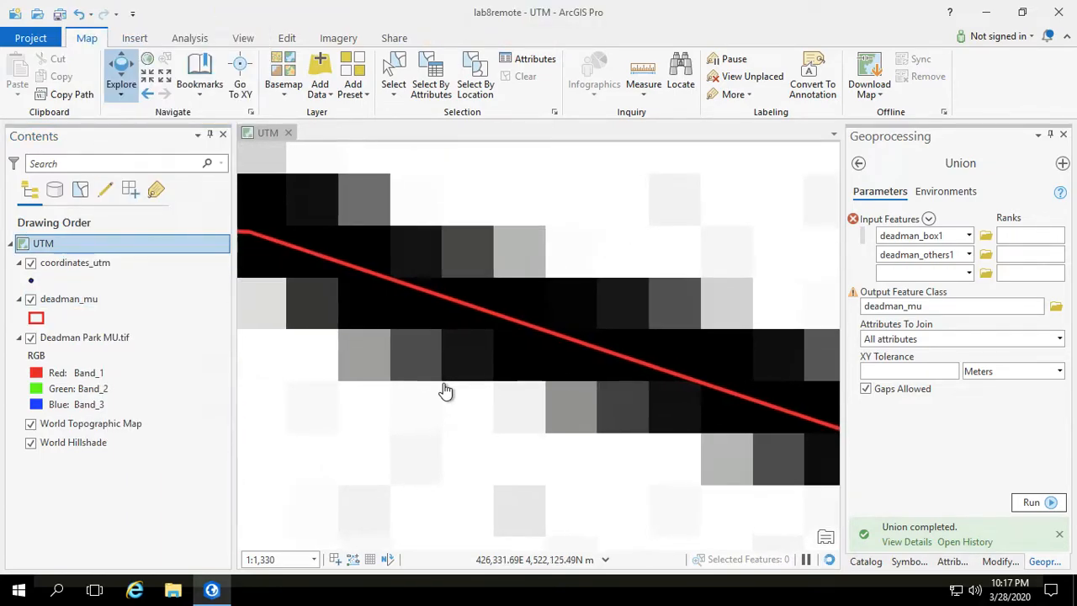
scroll(445, 390, "down", 5)
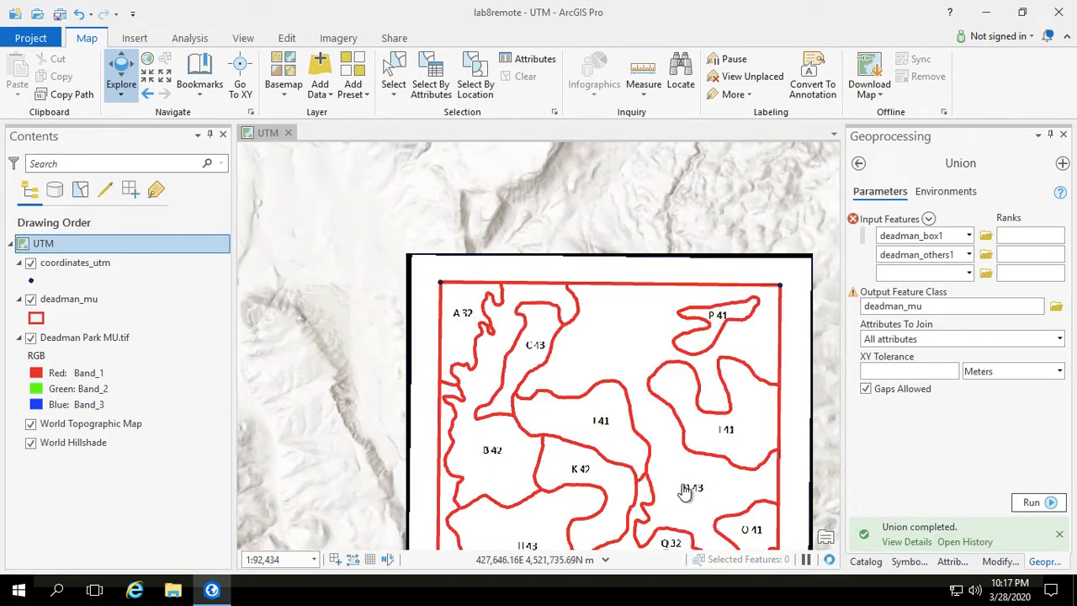
left_click_drag(691, 481, 681, 391)
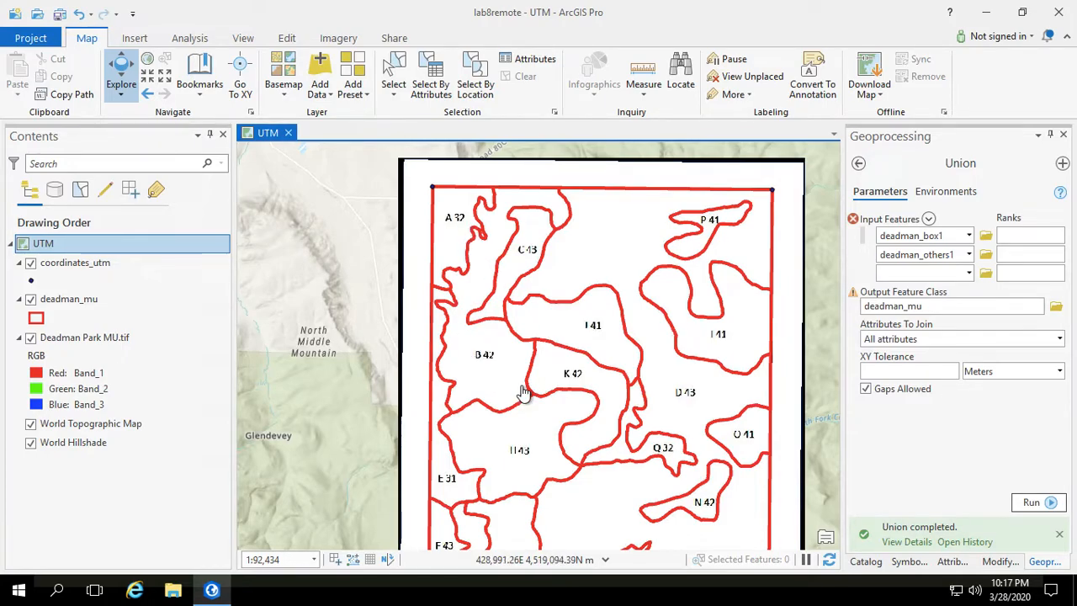
left_click(78, 302)
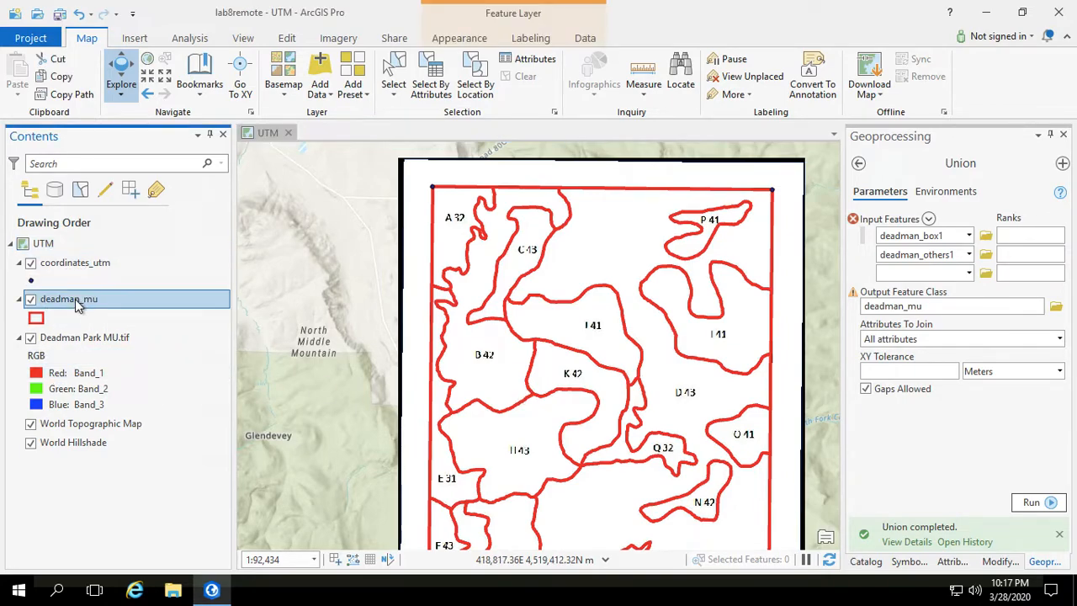
right_click(77, 305)
left_click(128, 76)
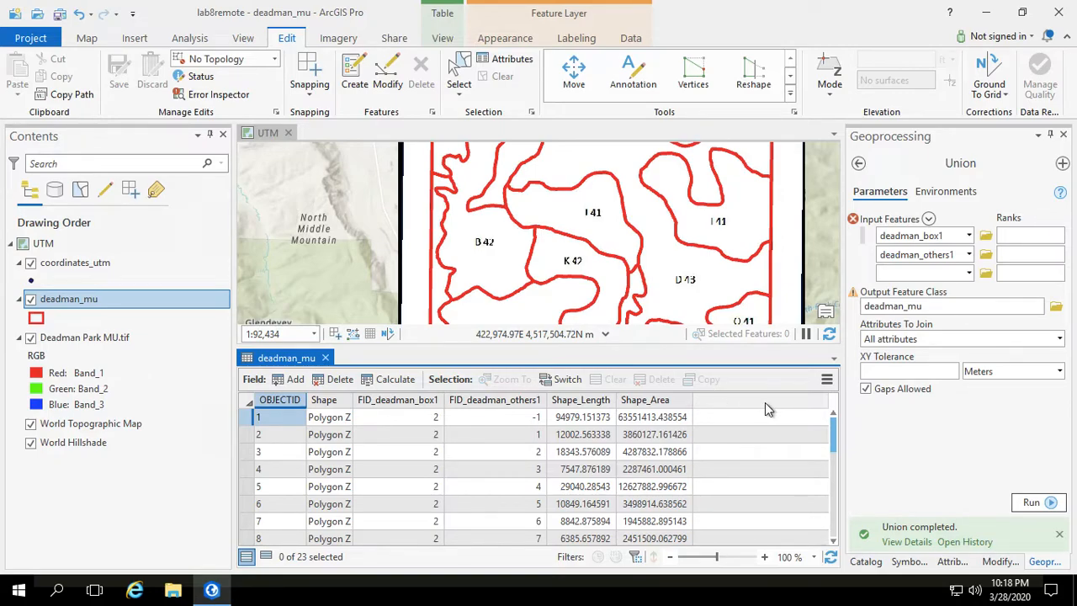
right_click(86, 301)
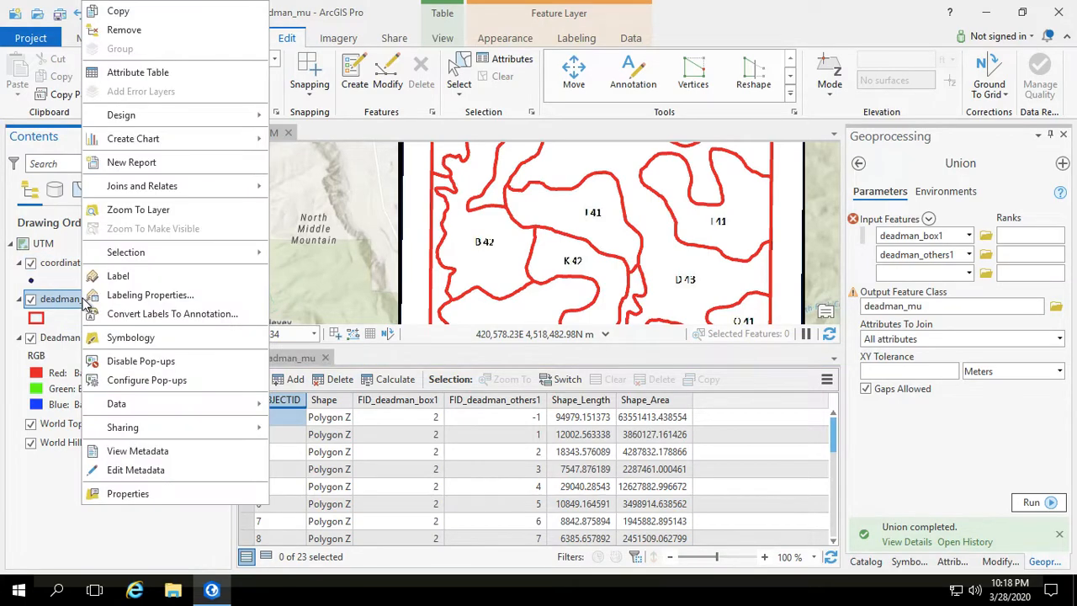
left_click(142, 73)
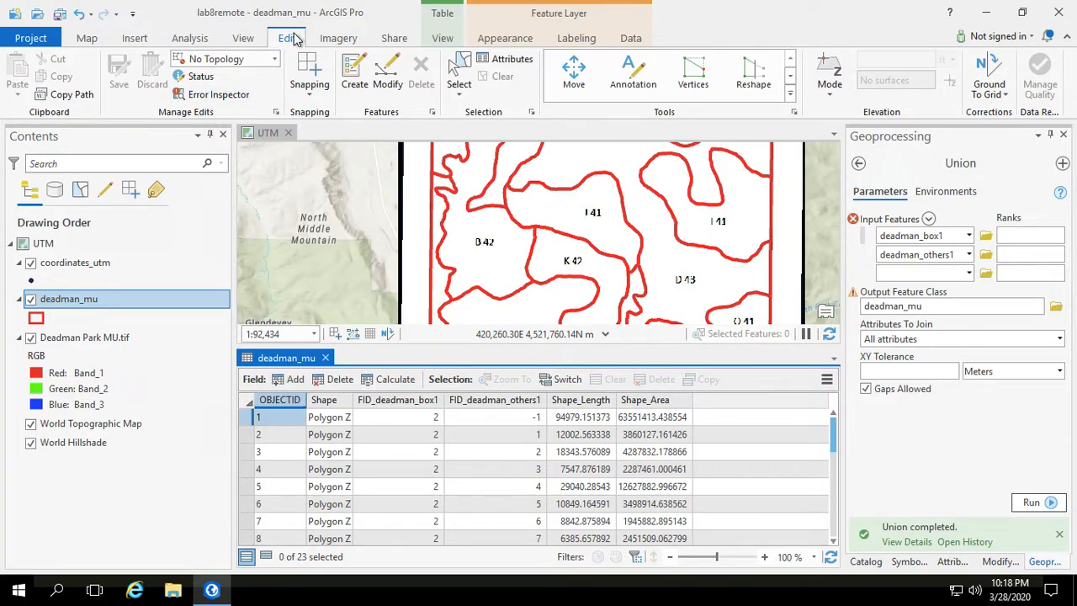
left_click(86, 38)
left_click(288, 38)
Add a field named unit_id to deadman_mu with data type Text and length 1.
left_click(293, 379)
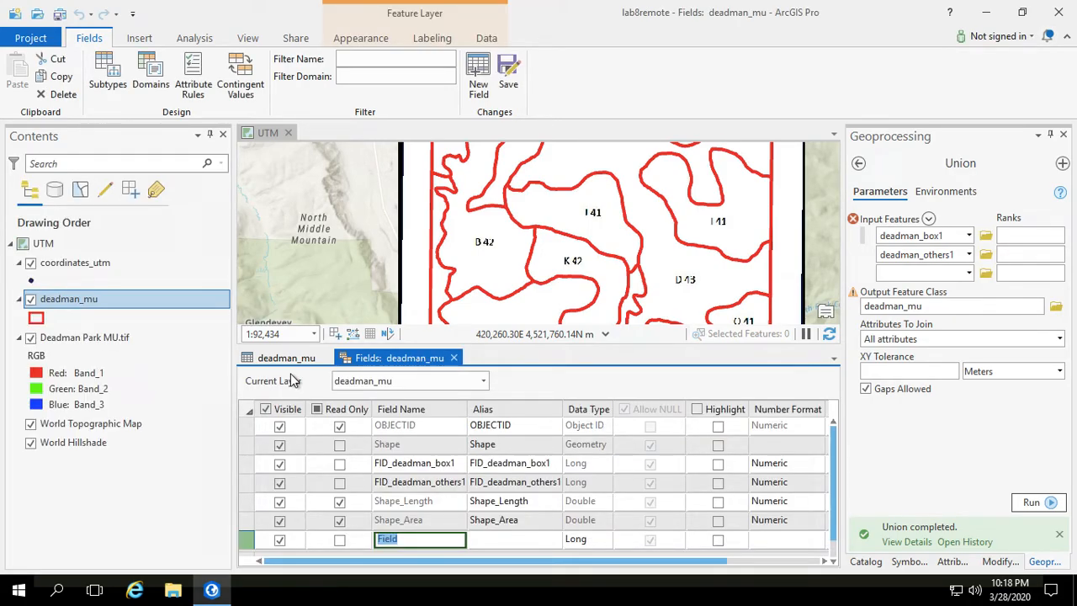
type("unit_id")
left_click(579, 539)
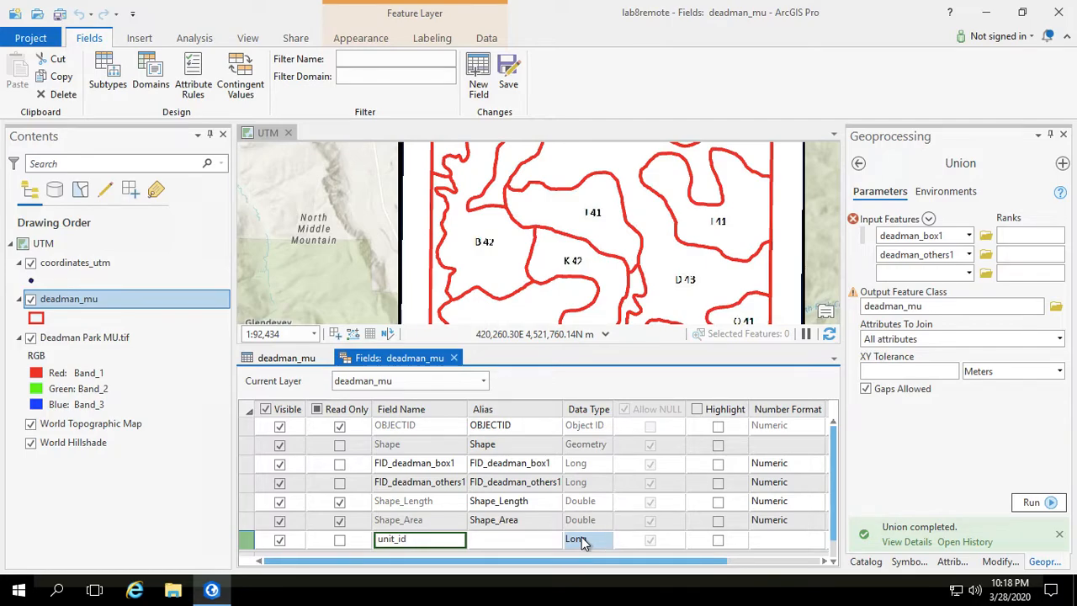
left_click(583, 543)
left_click(590, 478)
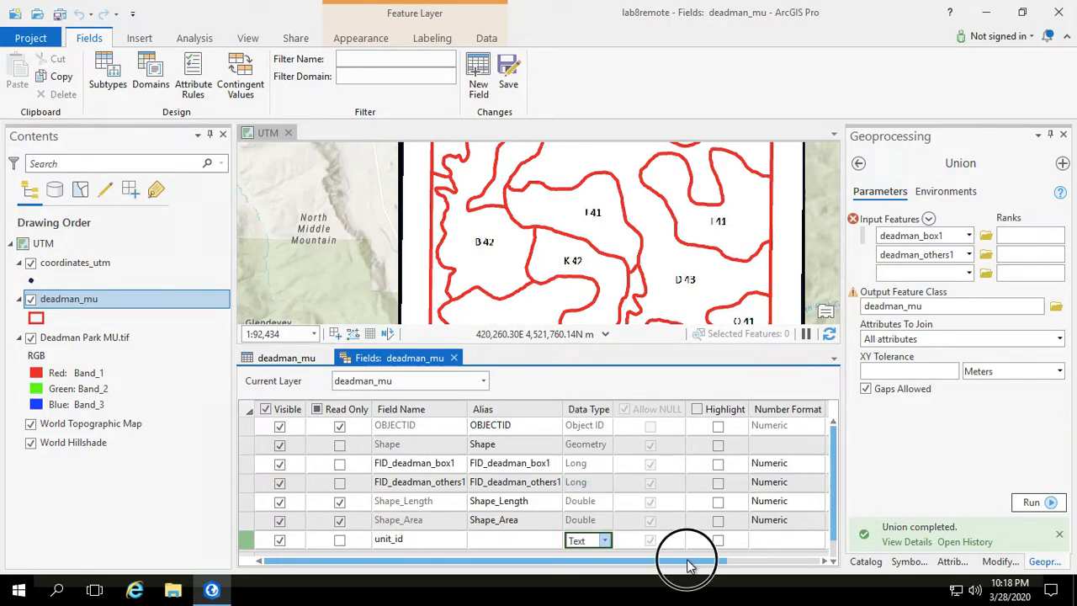
left_click_drag(689, 565, 818, 541)
left_click(819, 541)
type("1")
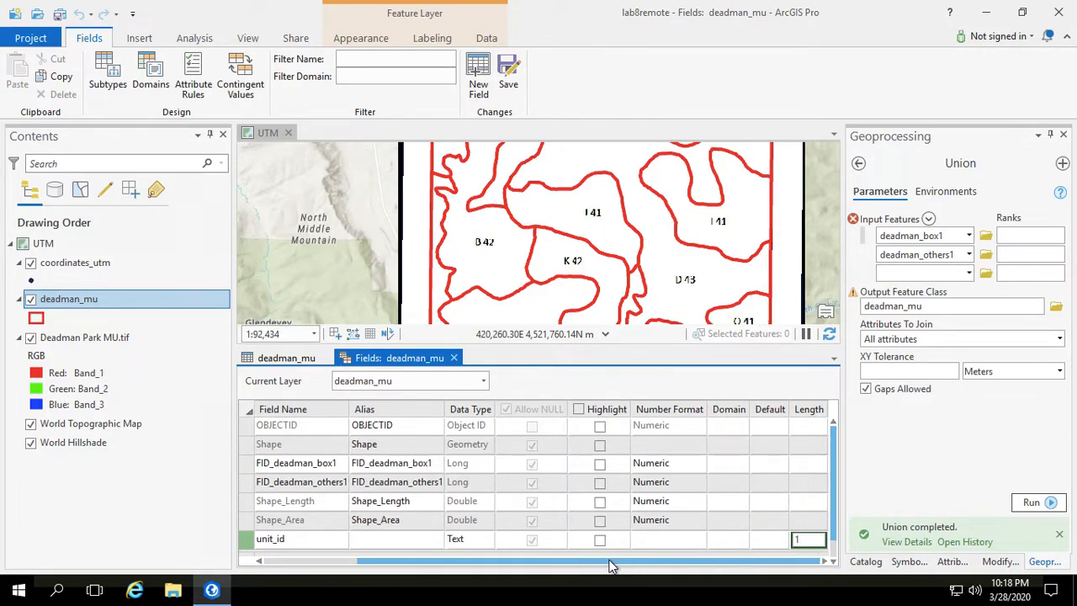
Add a second field named mgt_status to deadman_mu with data type Short.
left_click_drag(610, 567, 519, 566)
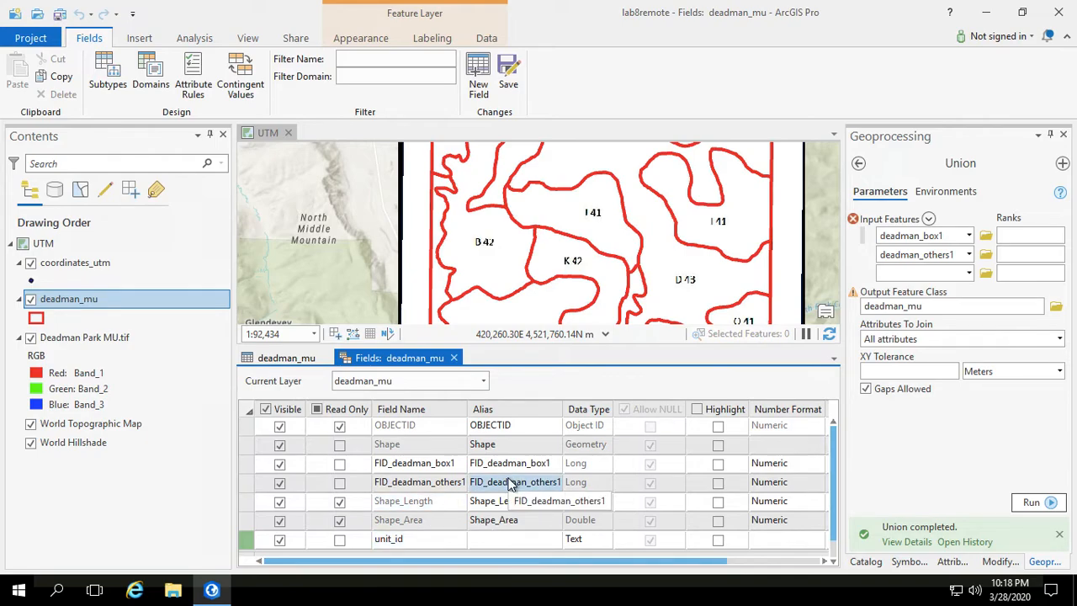
left_click_drag(834, 511, 835, 543)
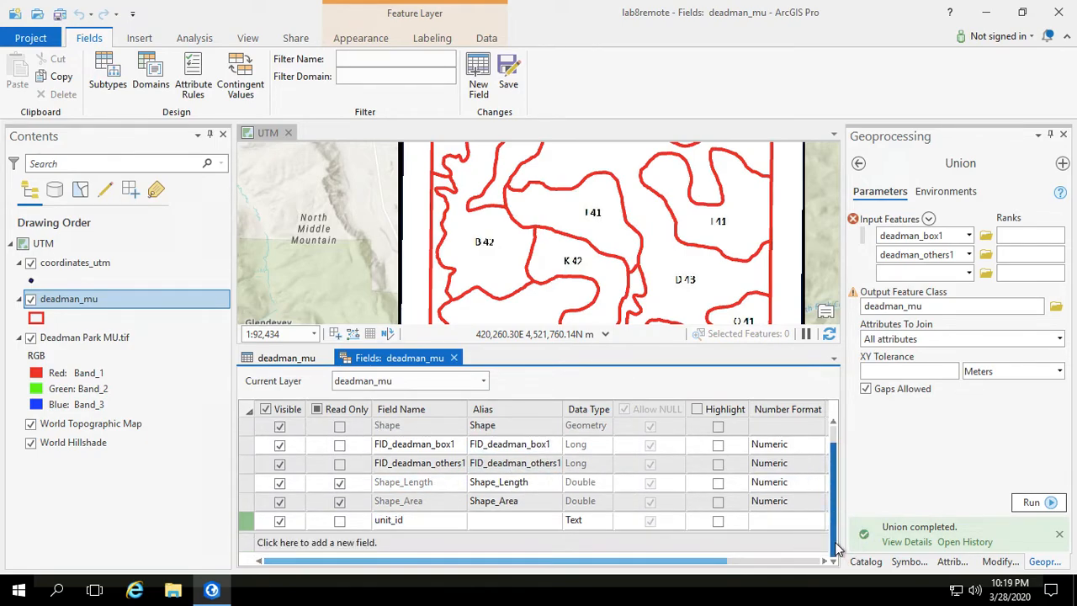
left_click(287, 543)
type("mgt_status")
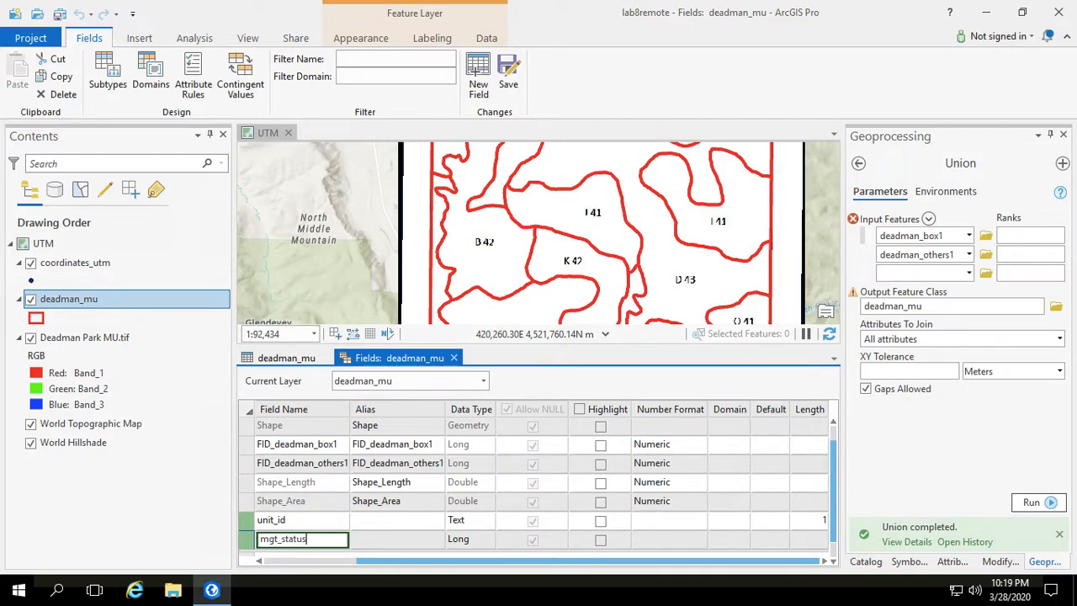
left_click(457, 540)
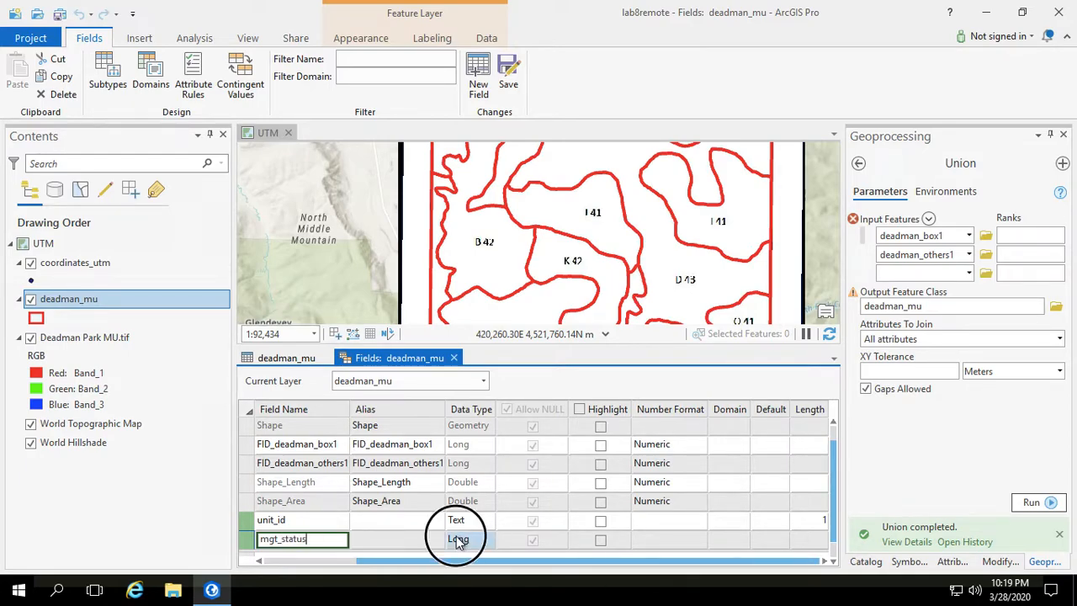
left_click(487, 540)
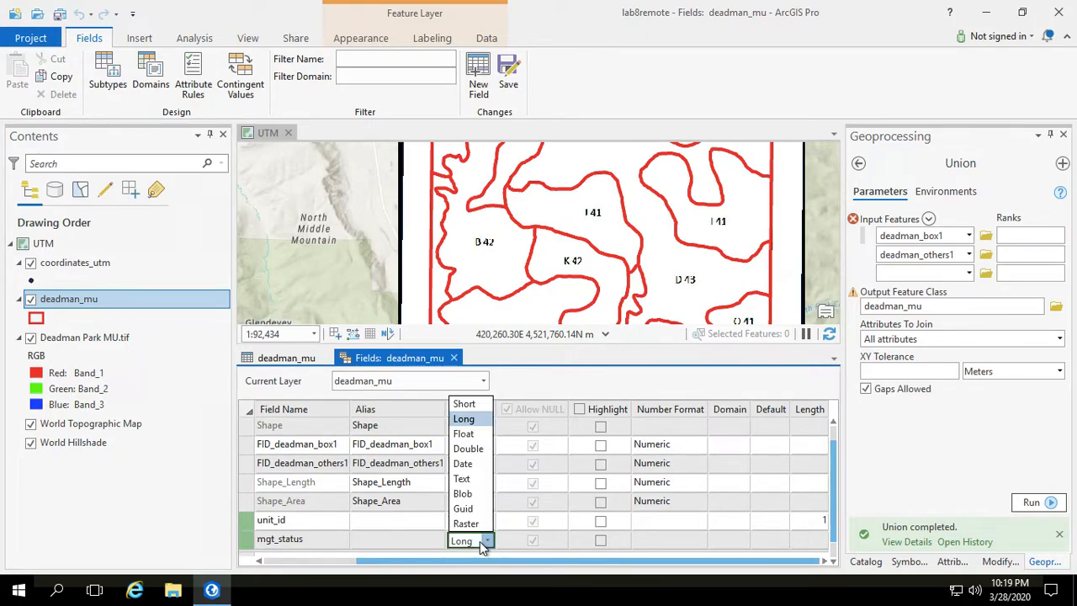
left_click(469, 404)
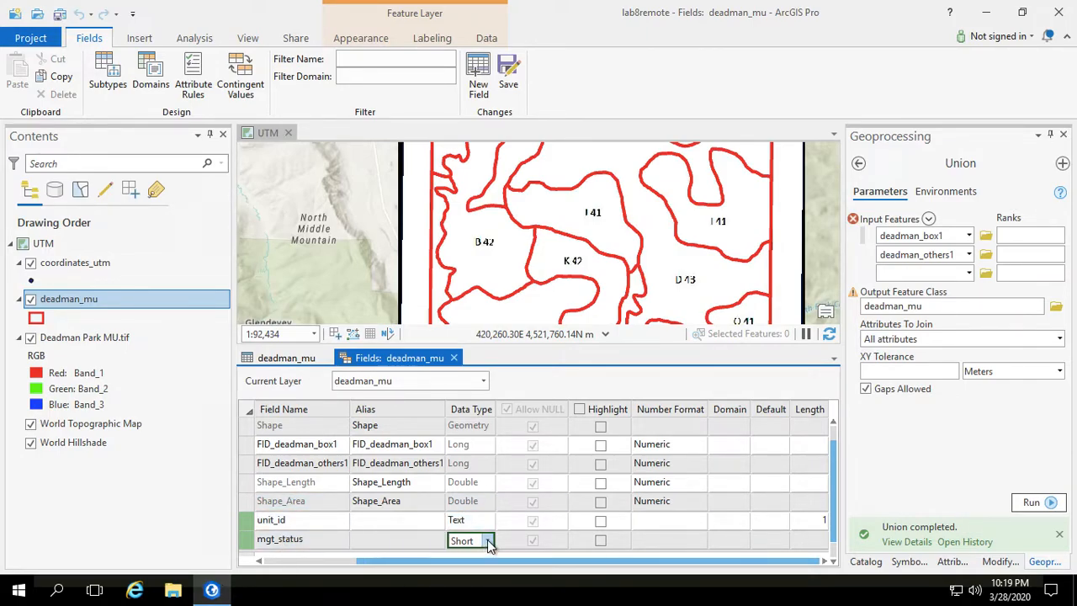
Save the new deadman_mu fields, then close the fields view and the attribute table.
left_click(511, 82)
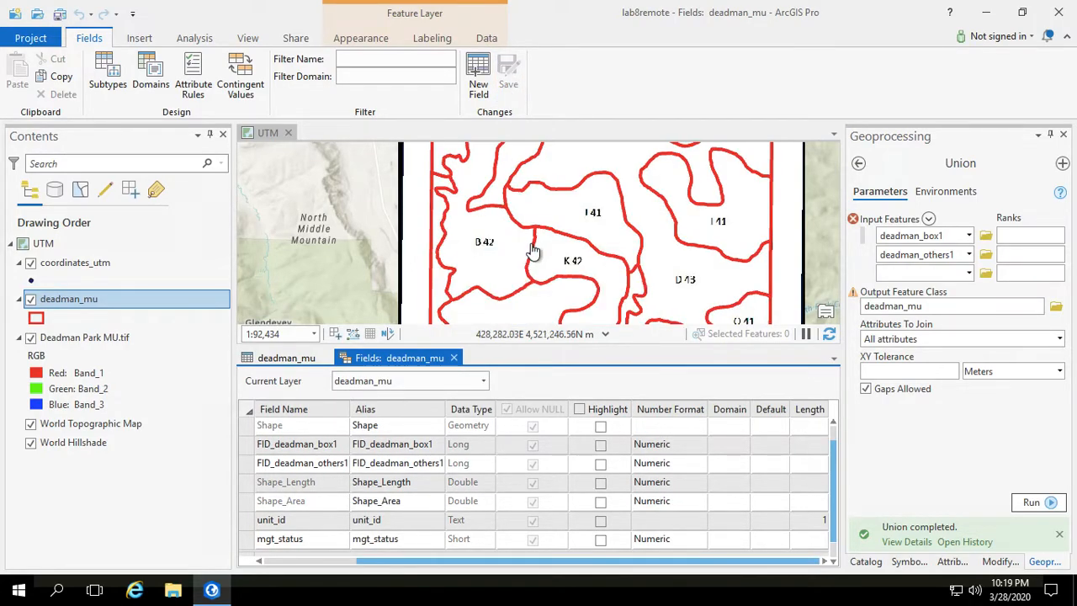
left_click(455, 359)
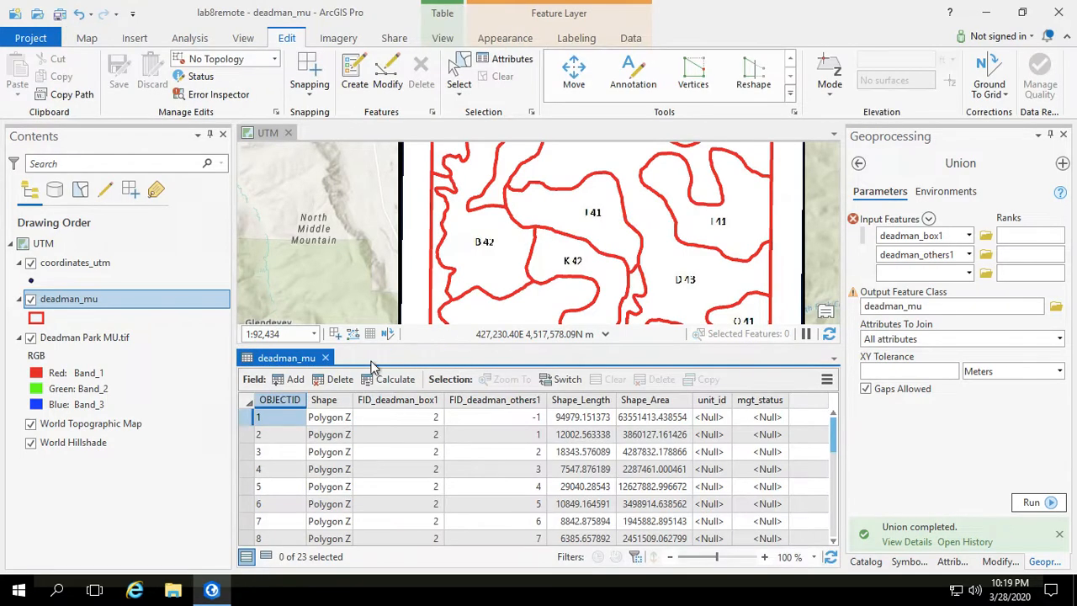
left_click(325, 358)
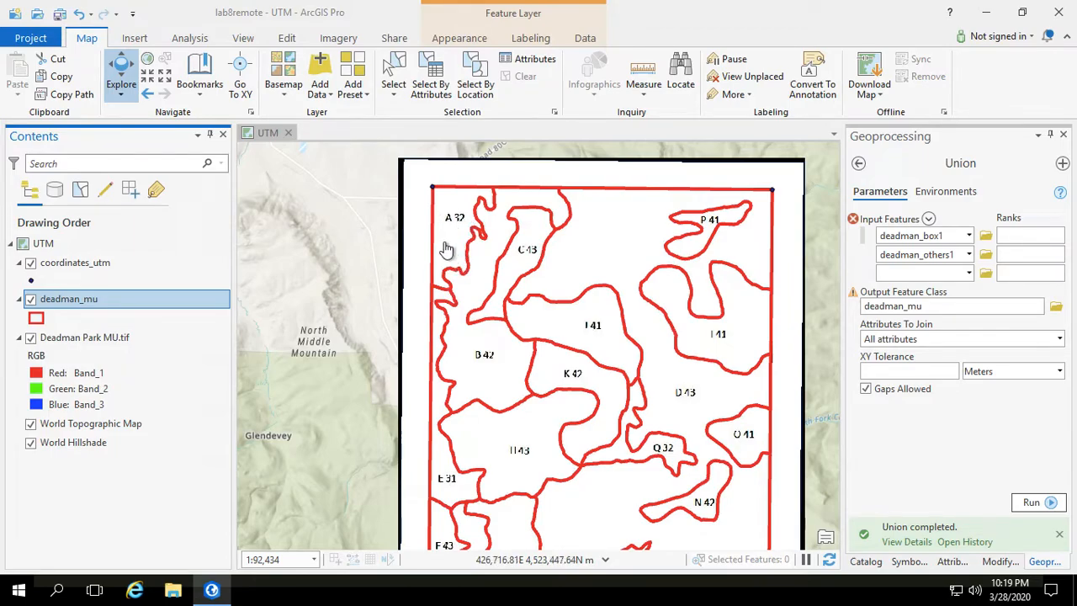
Select the polygon labelled A 32 on the scanned map and apply unit_id A and mgt_status 32 to its attributes.
scroll(450, 229, "up", 2)
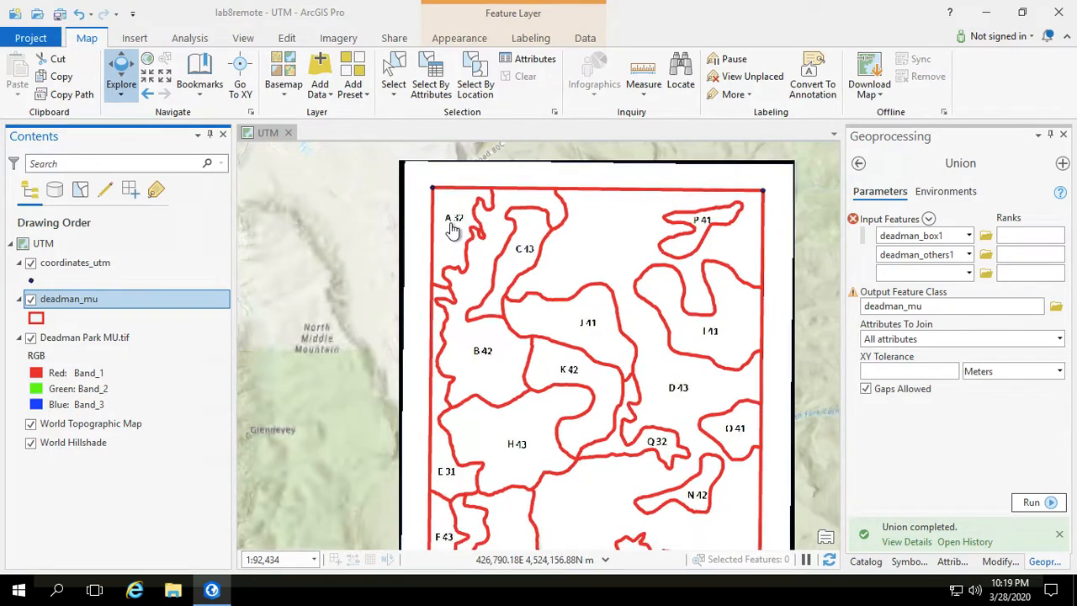
scroll(453, 229, "up", 3)
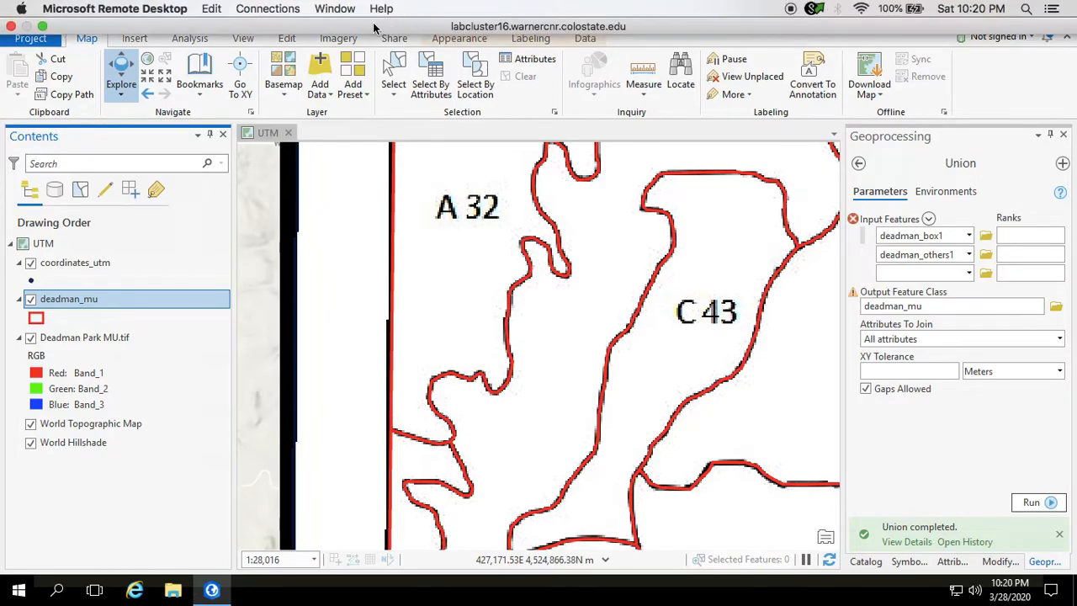
left_click(288, 39)
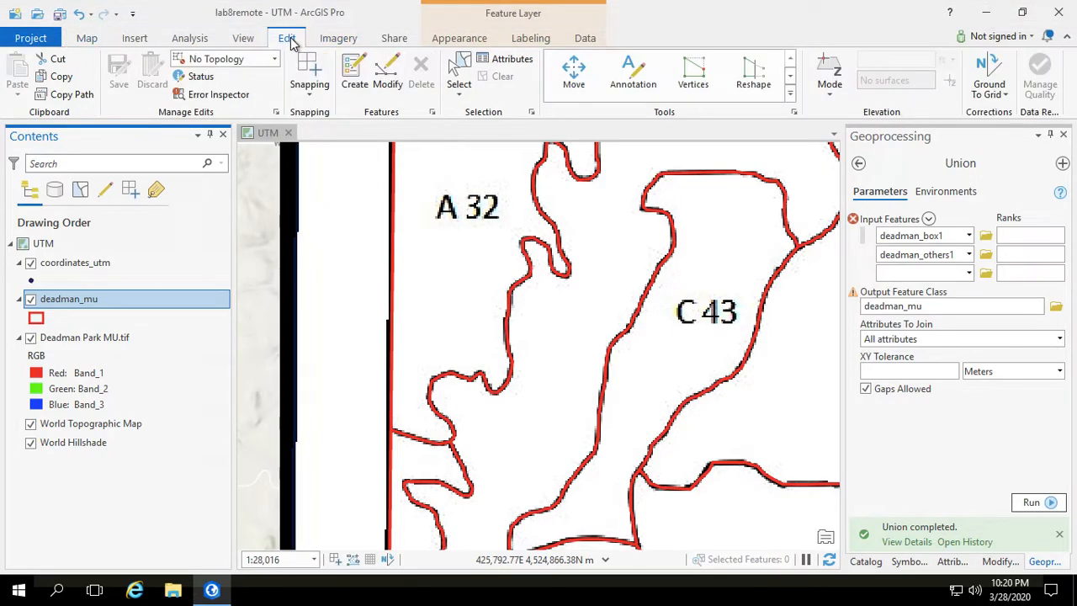
left_click(511, 60)
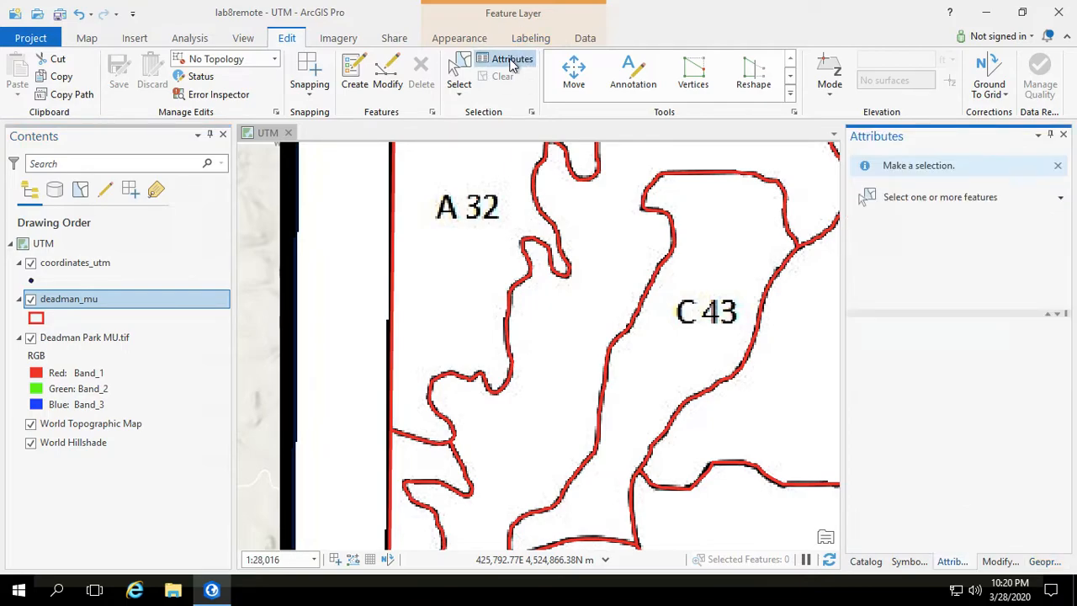
left_click(934, 198)
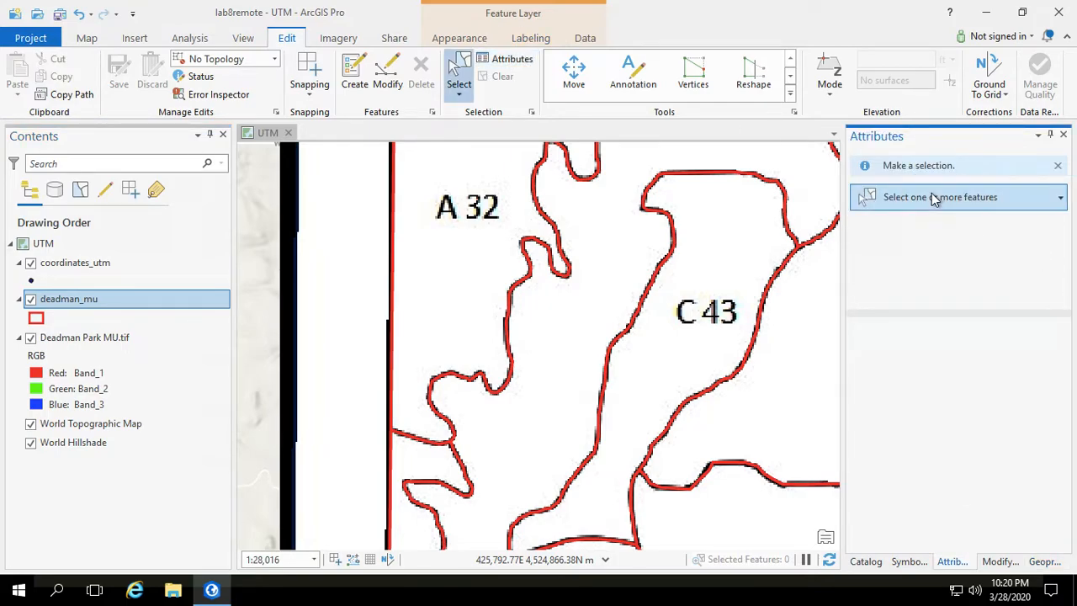
left_click(451, 244)
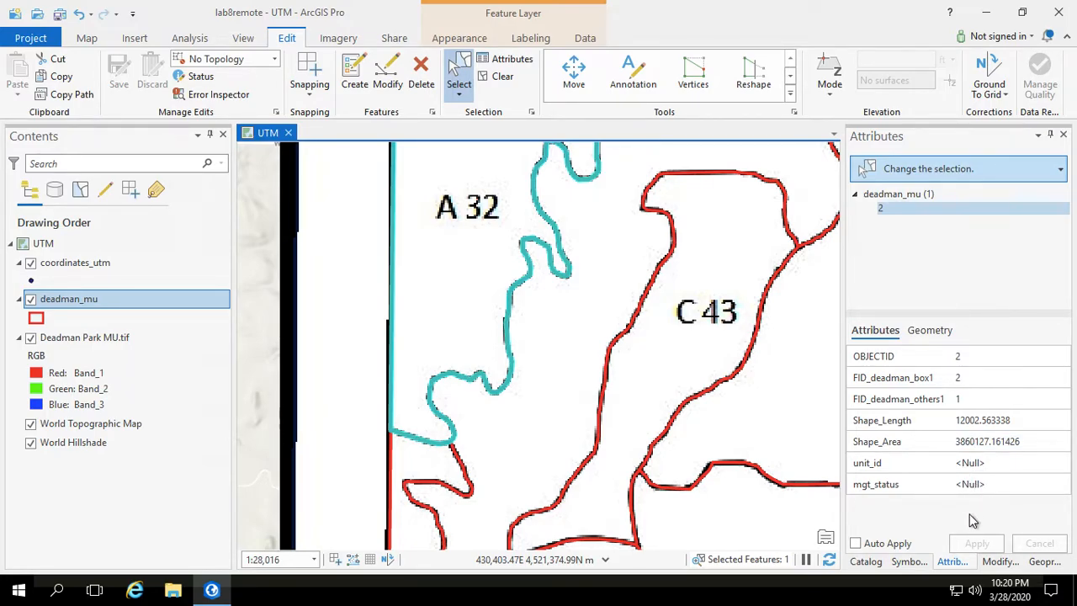
left_click(972, 463)
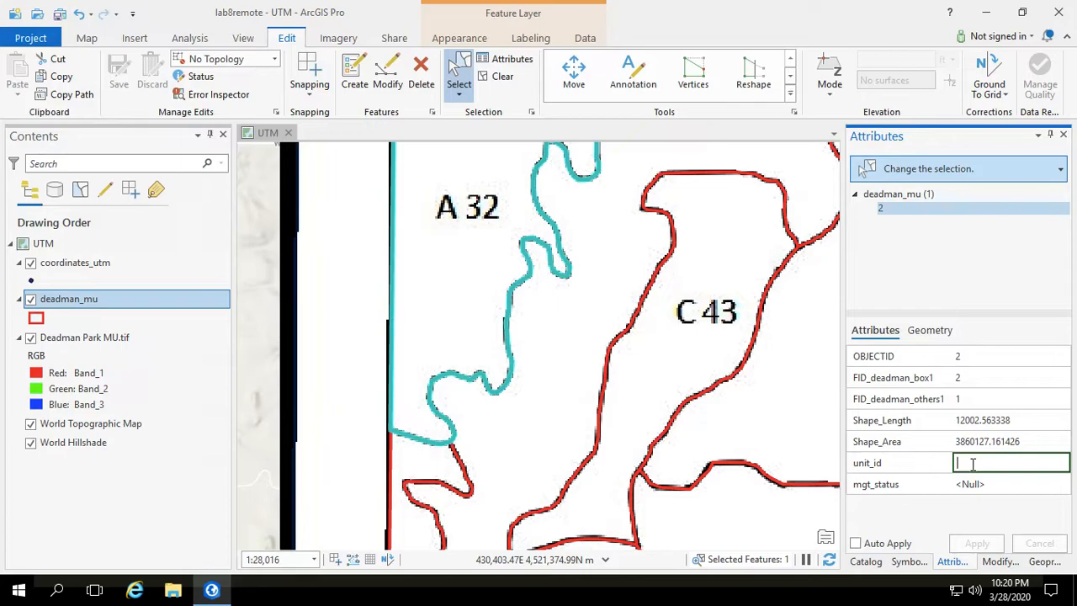
left_click(972, 484)
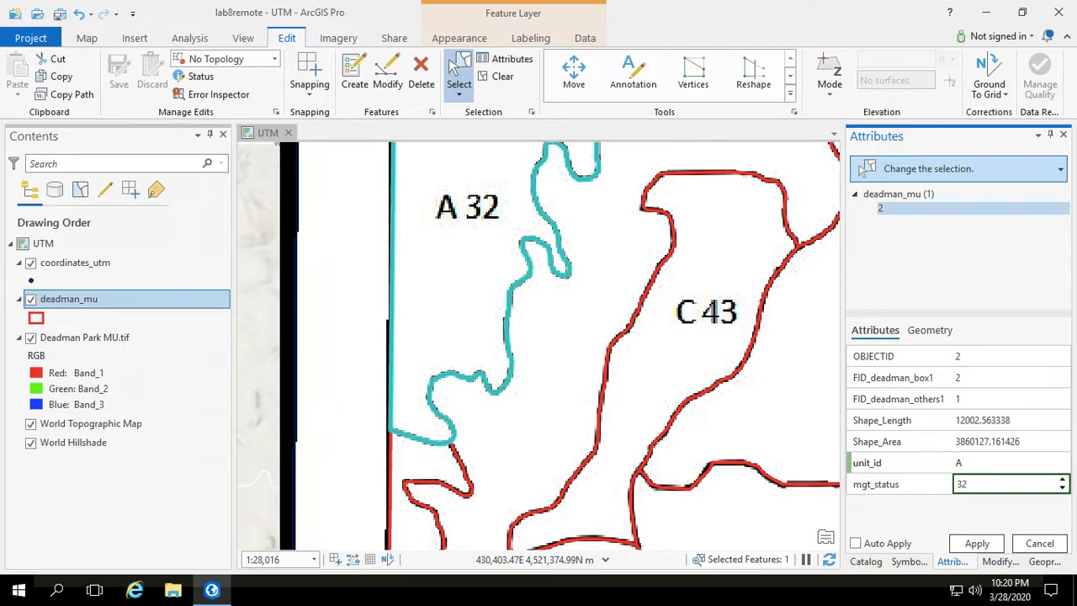
left_click(977, 543)
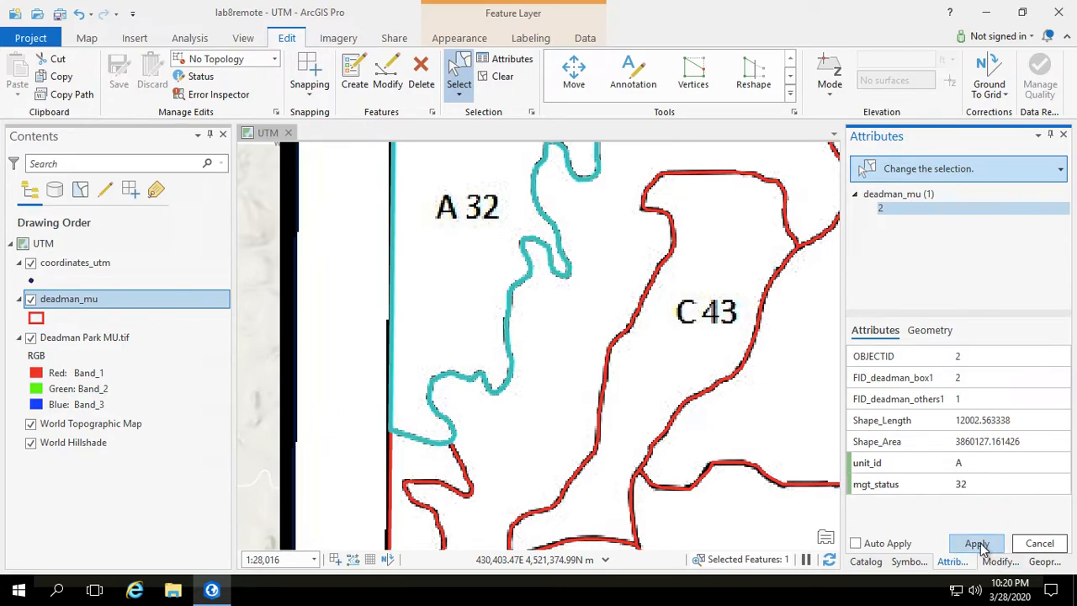
Select the polygon labelled C 43 on the scanned map and apply unit_id C and mgt_status 43 to its attributes.
left_click(731, 302)
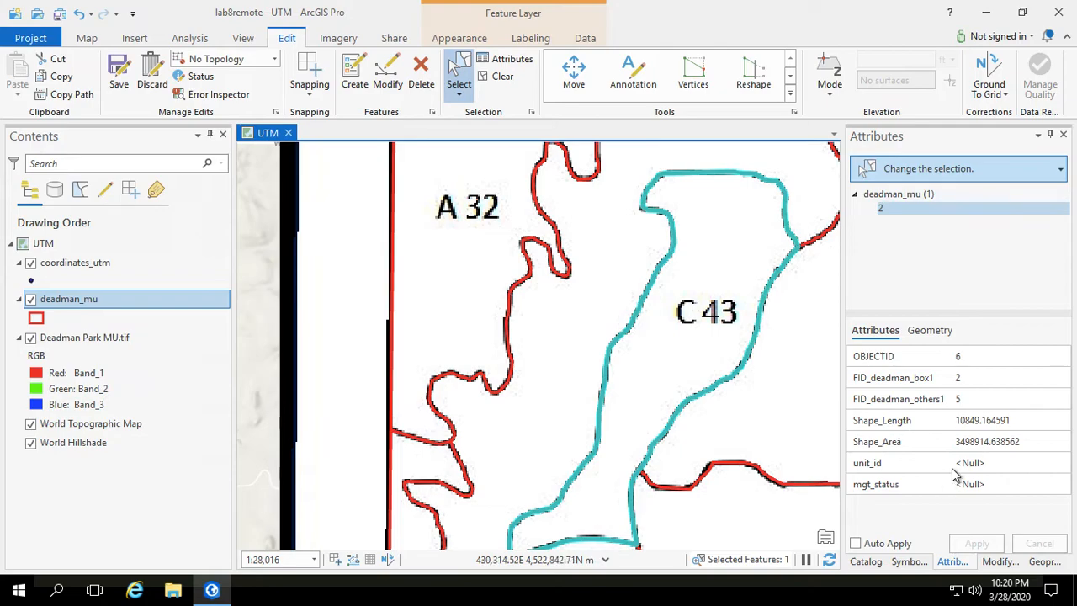
left_click(960, 463)
left_click(968, 487)
type("43")
left_click(978, 543)
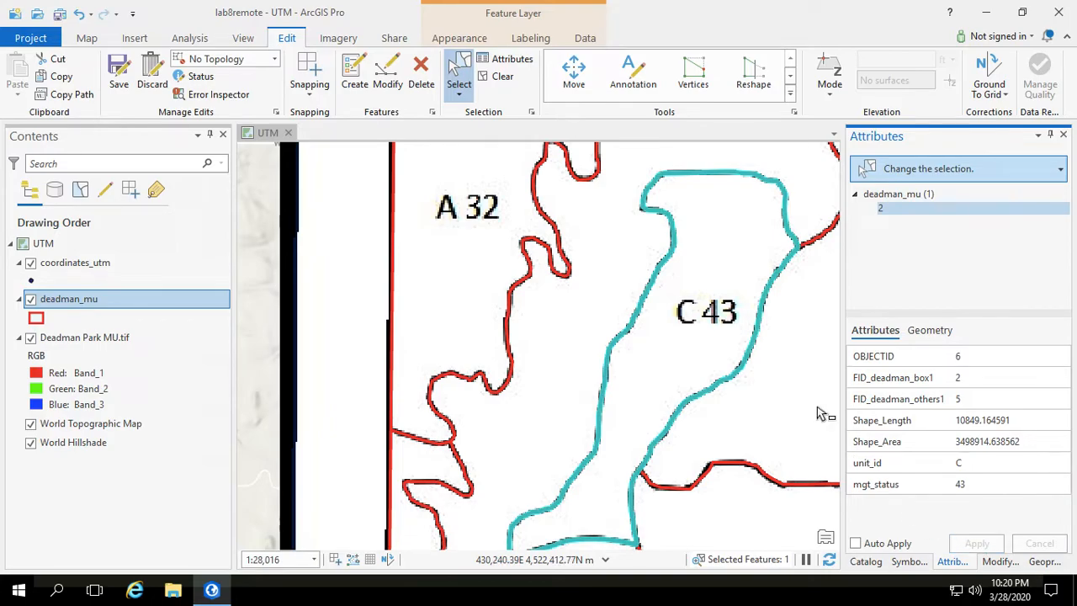
Select the polygon labelled B 42 and enter unit_id B and mgt_status 42 in its attributes.
scroll(821, 414, "up", 1)
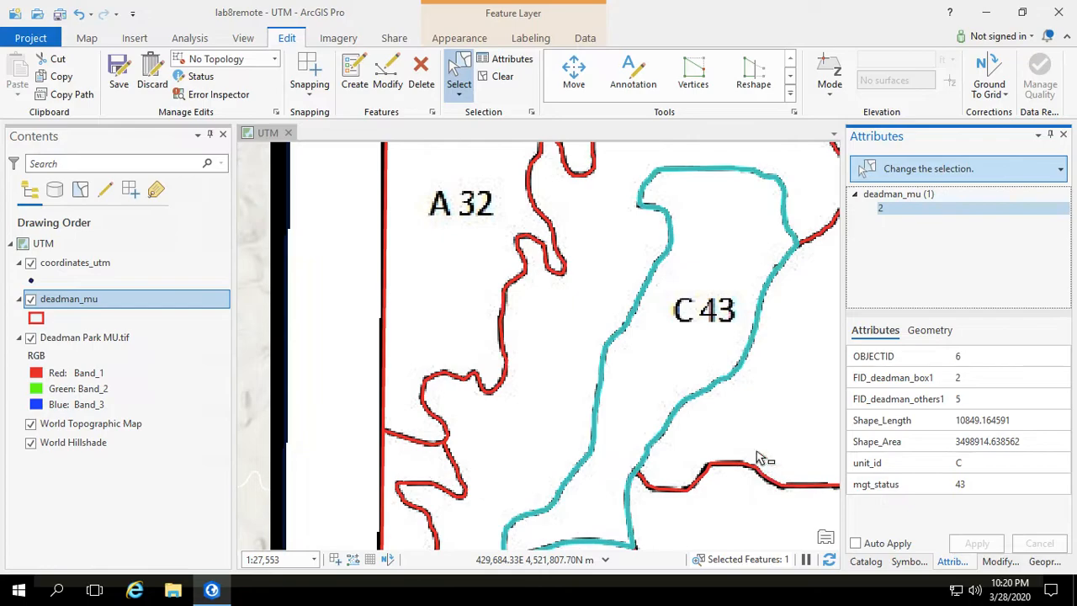
scroll(746, 405, "up", 1)
scroll(747, 405, "down", 3)
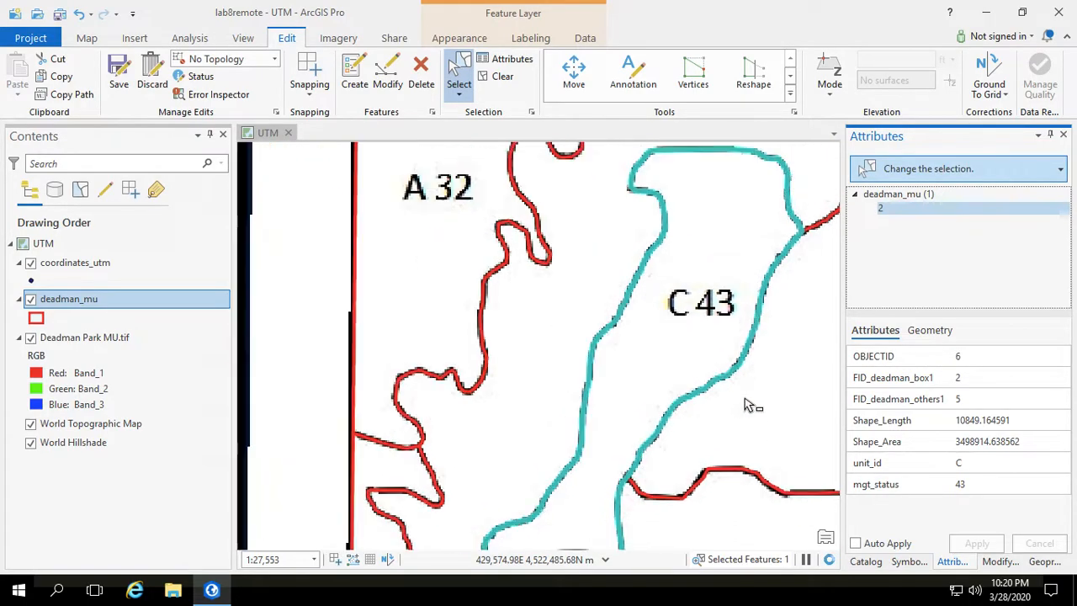
left_click(686, 491)
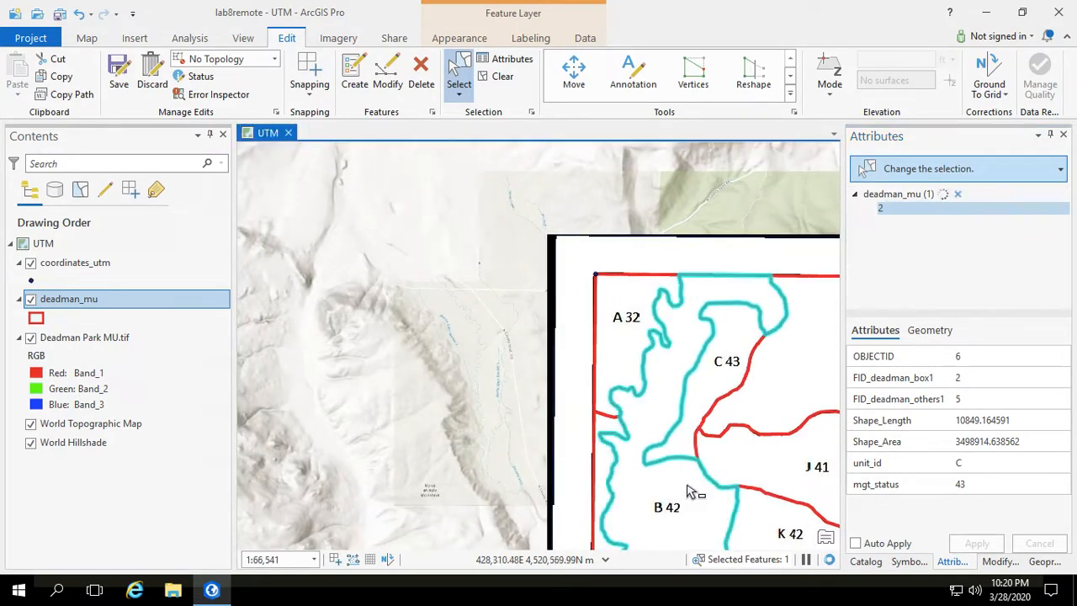
left_click(993, 462)
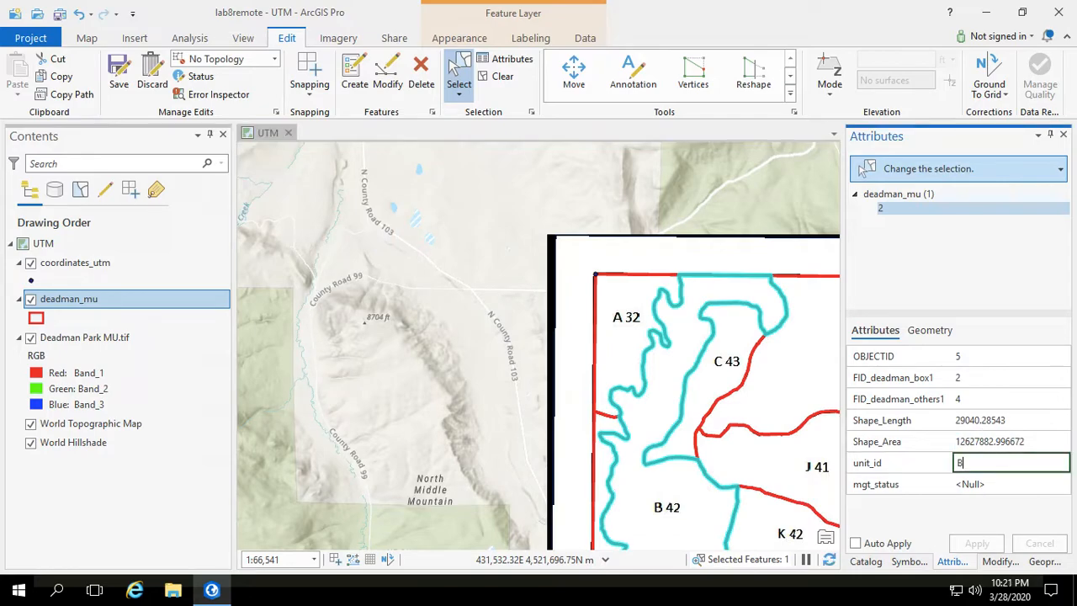
type("B")
left_click(995, 487)
type("42")
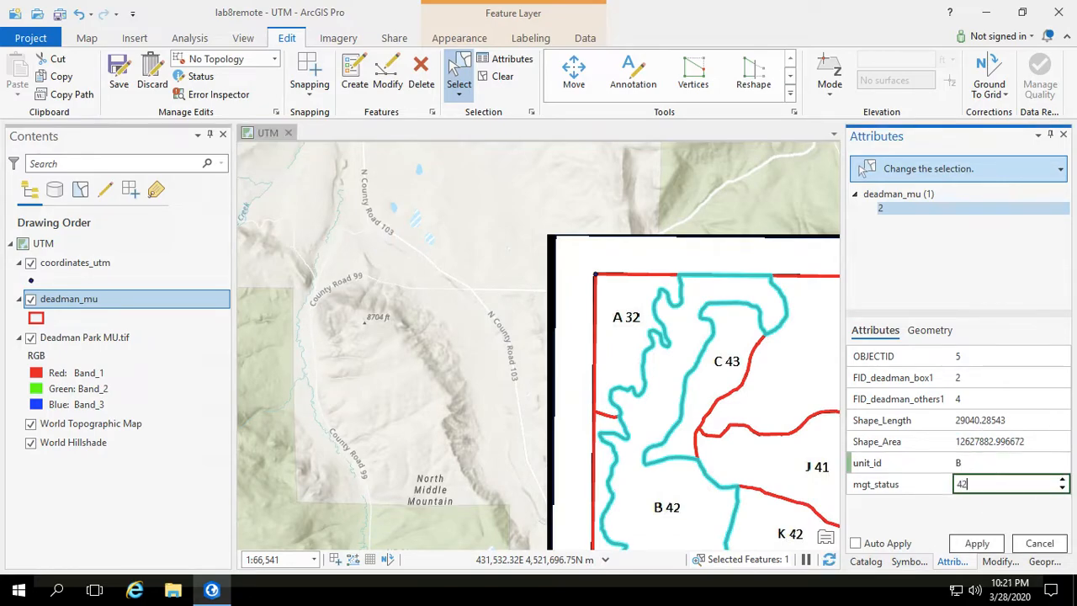
Select the polygon labelled J 41, accept the pending B 42 edits, and apply unit_id J and mgt_status 41.
left_click(823, 481)
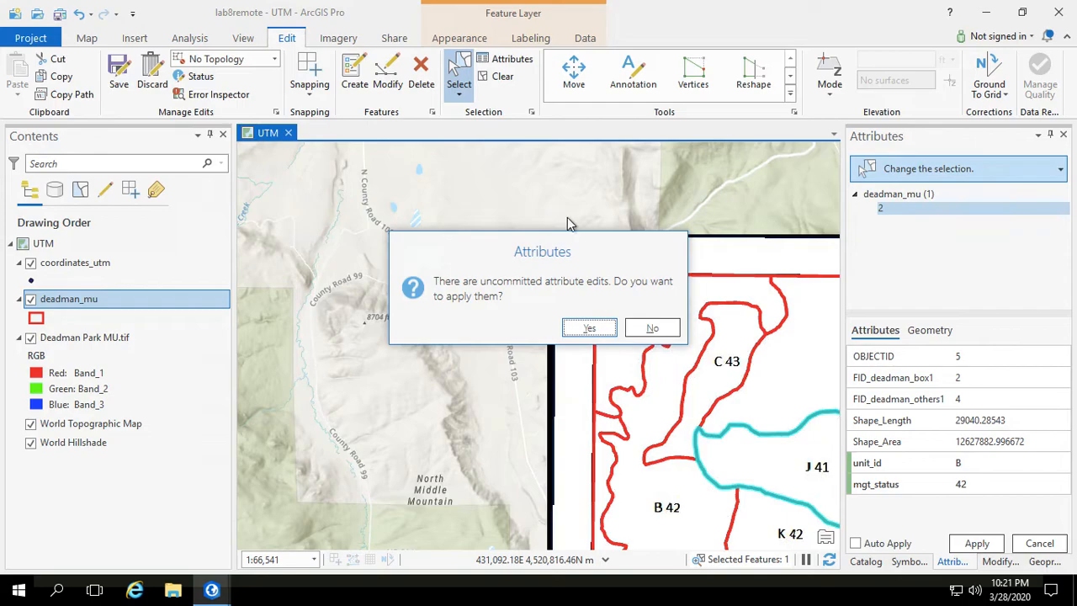
left_click(589, 329)
left_click(971, 463)
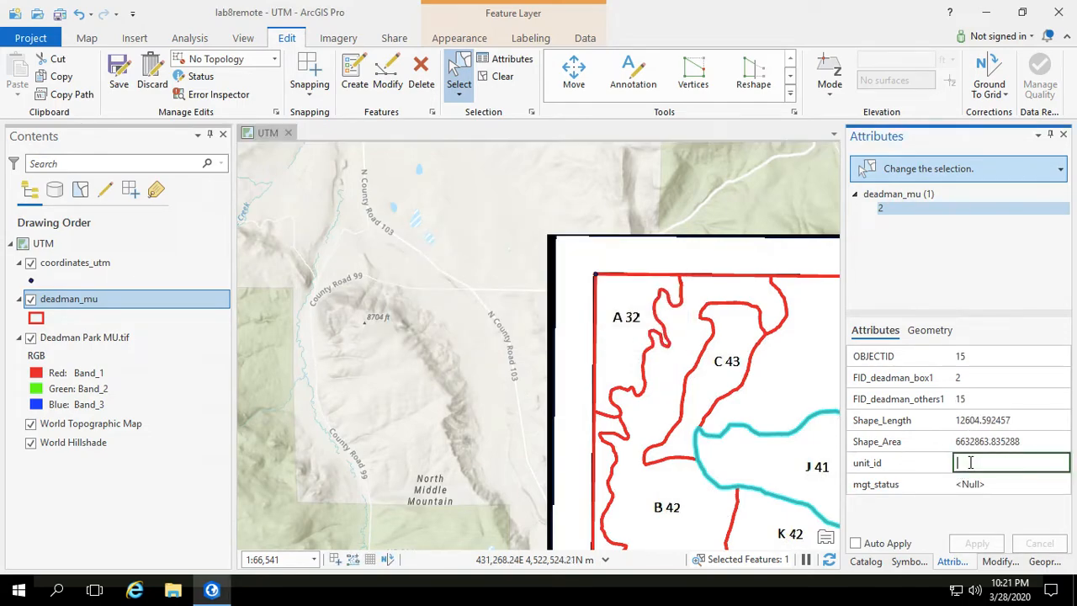
type("J")
left_click(972, 484)
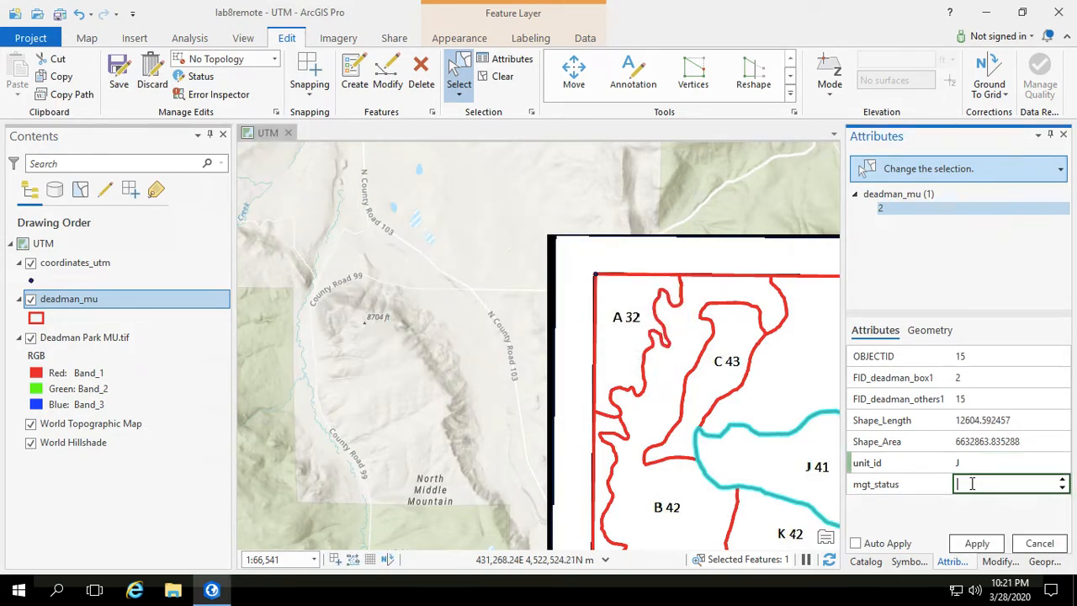
left_click(976, 543)
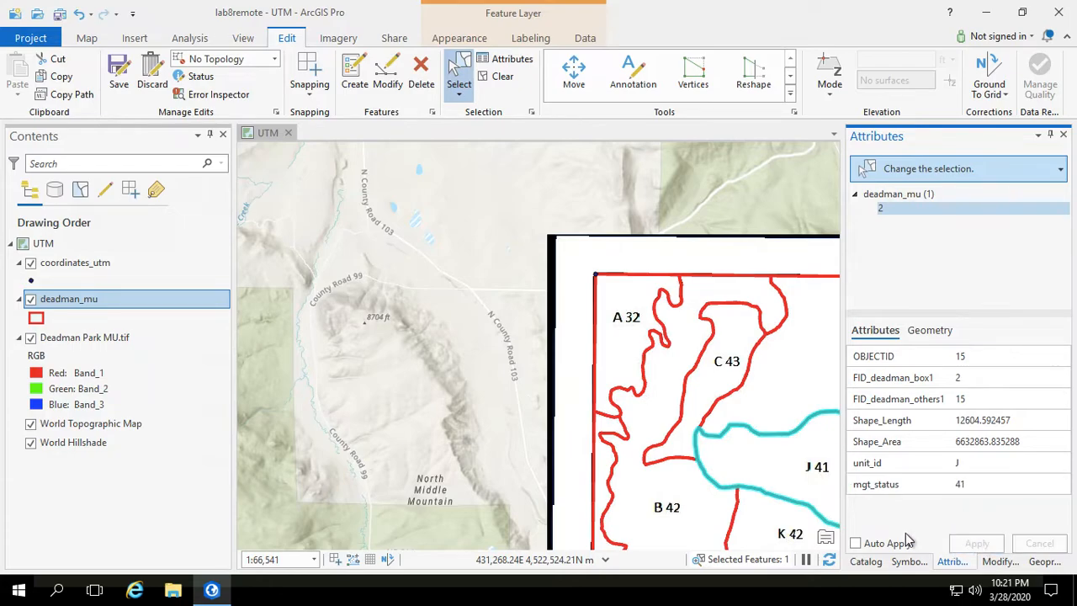
Select the polygon labelled K 42 and apply unit_id K and mgt_status 42 to its attributes.
left_click(783, 526)
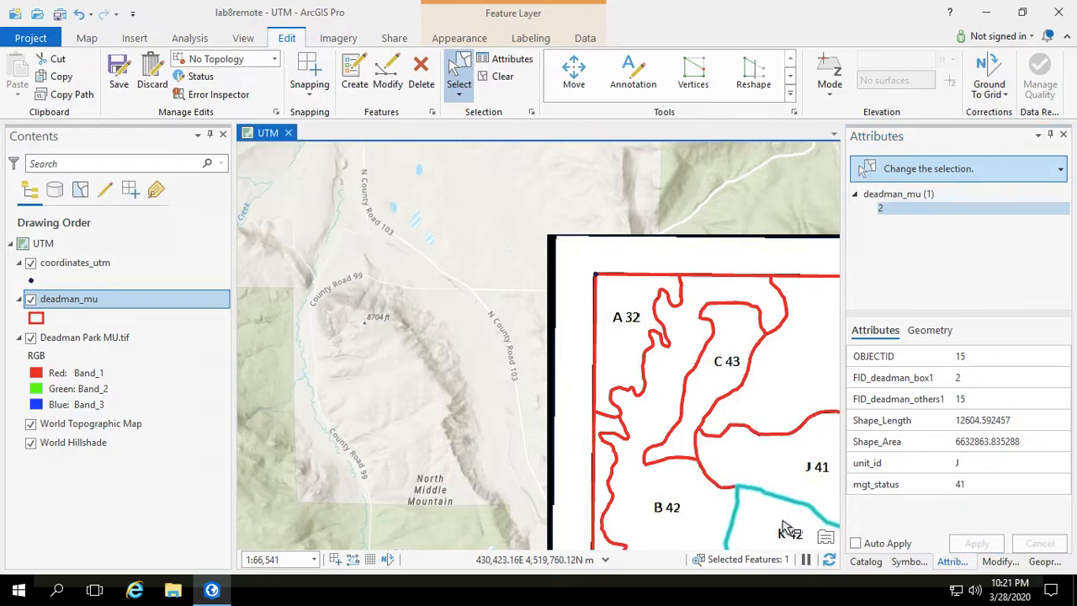
left_click(970, 463)
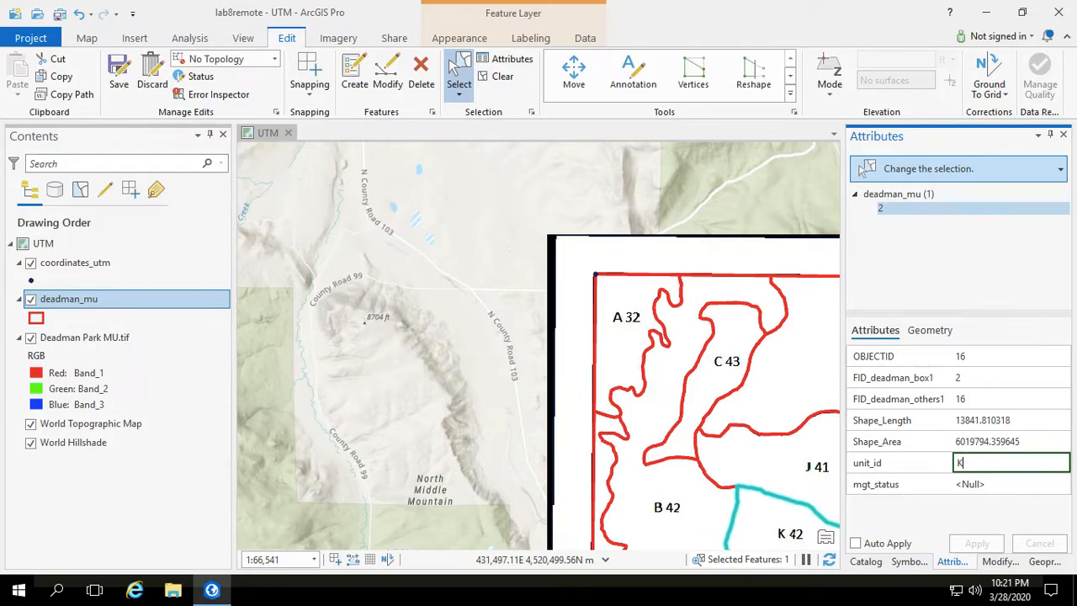
key("Tab")
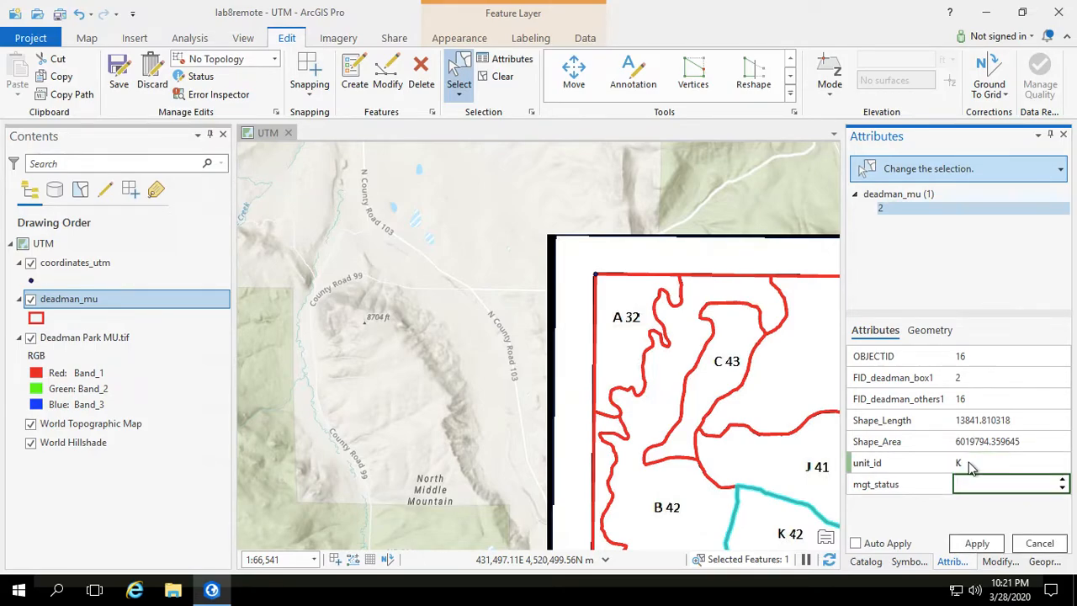
left_click(994, 546)
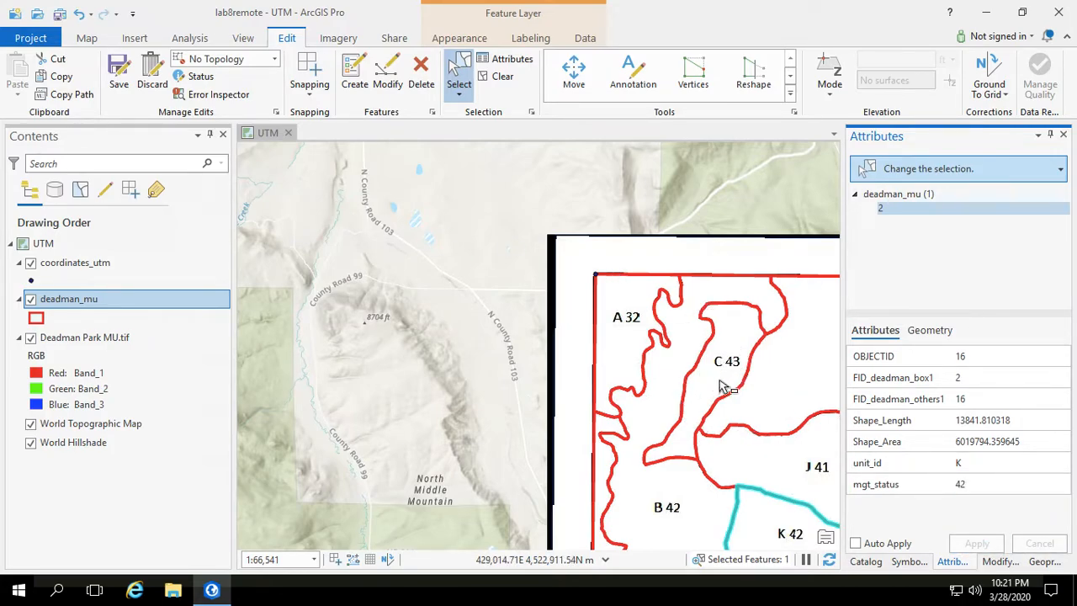
Bring the remaining labelled management units of the scanned Deadman Park map into view at a readable scale.
scroll(719, 387, "up", 2)
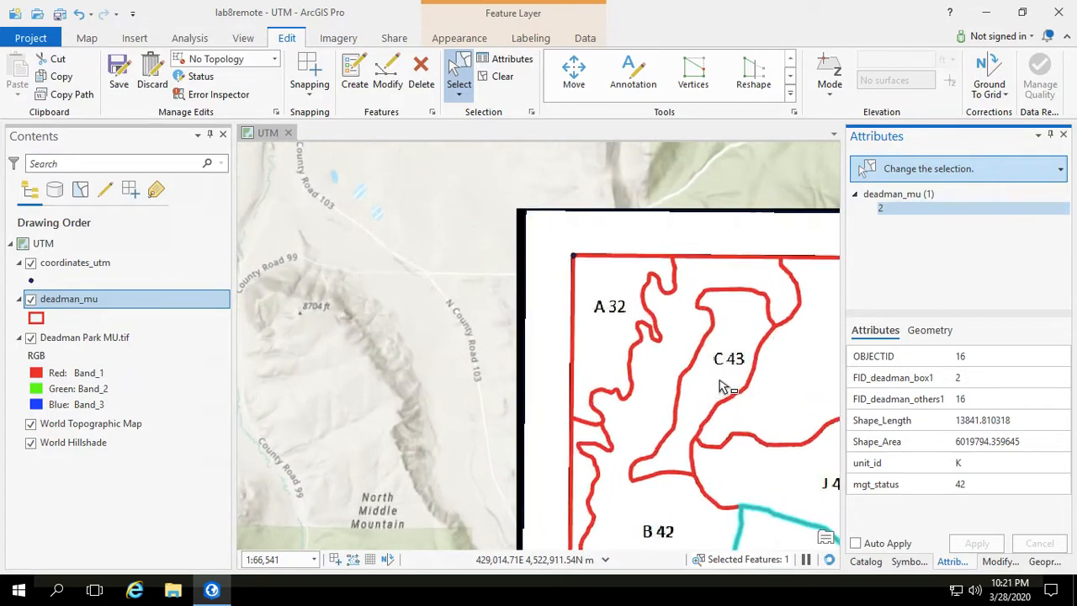
scroll(720, 387, "down", 3)
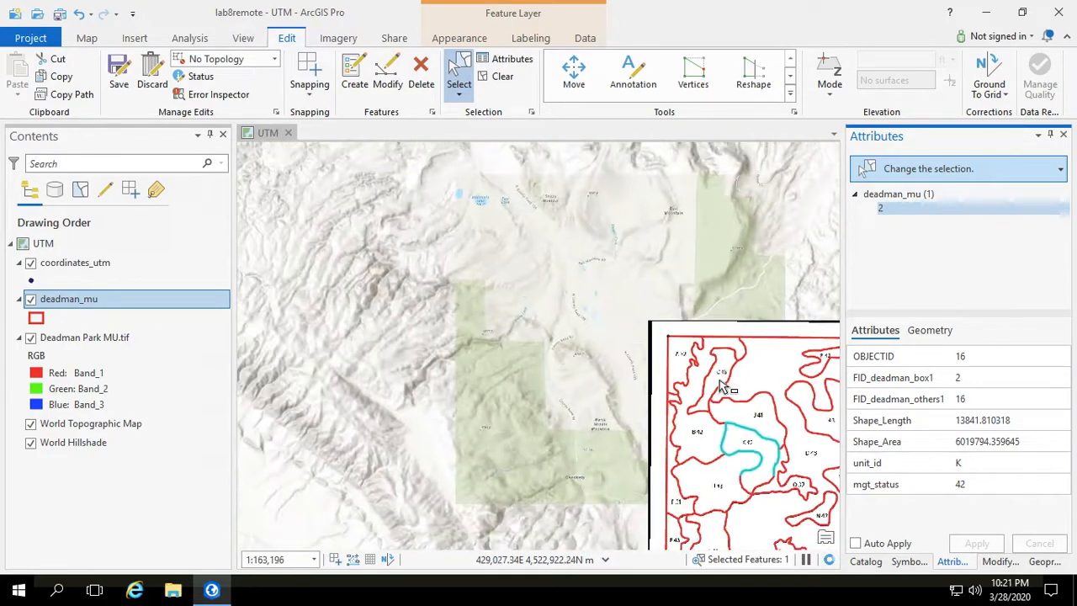
scroll(733, 511, "up", 1)
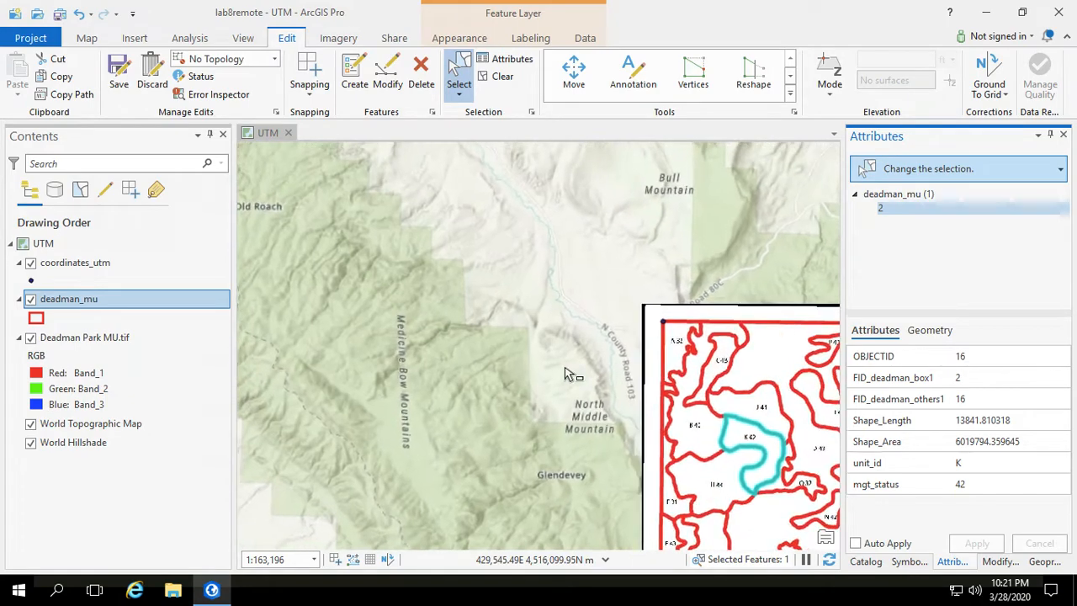
left_click(87, 38)
left_click(127, 80)
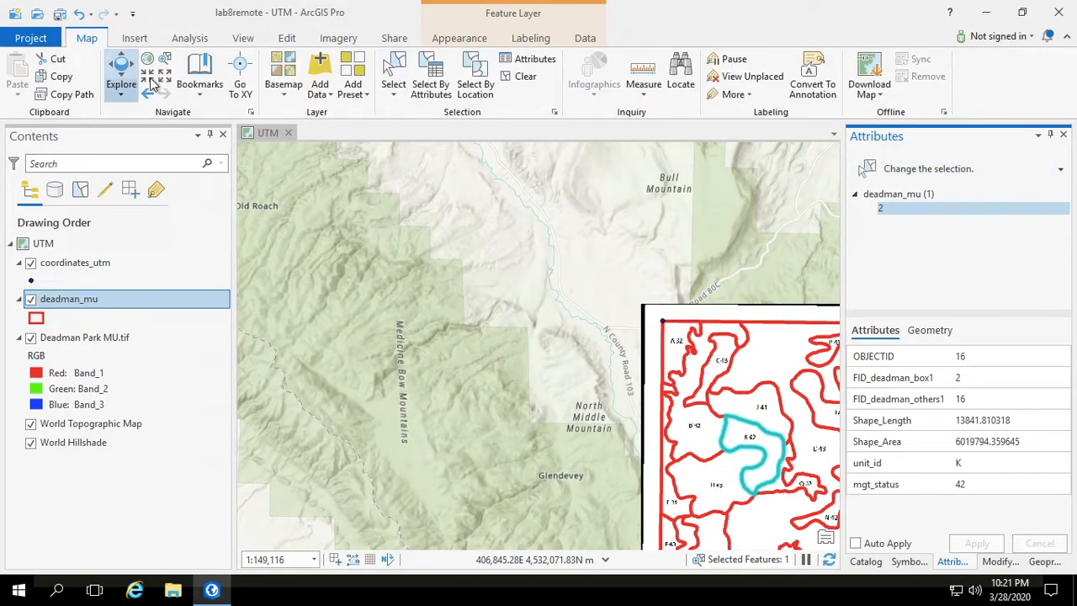
left_click_drag(727, 488, 522, 361)
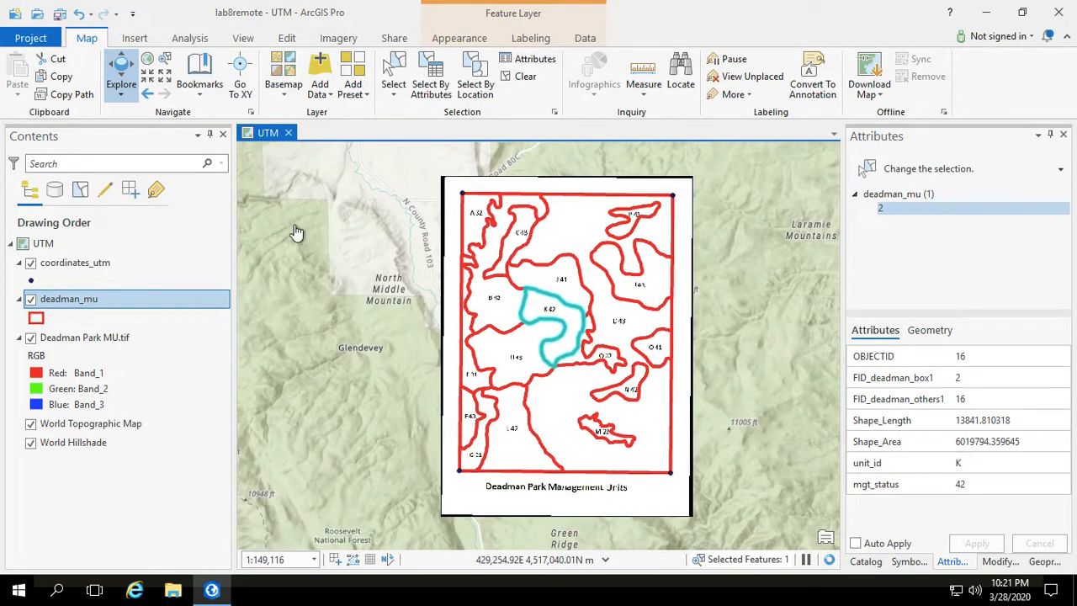
left_click(286, 42)
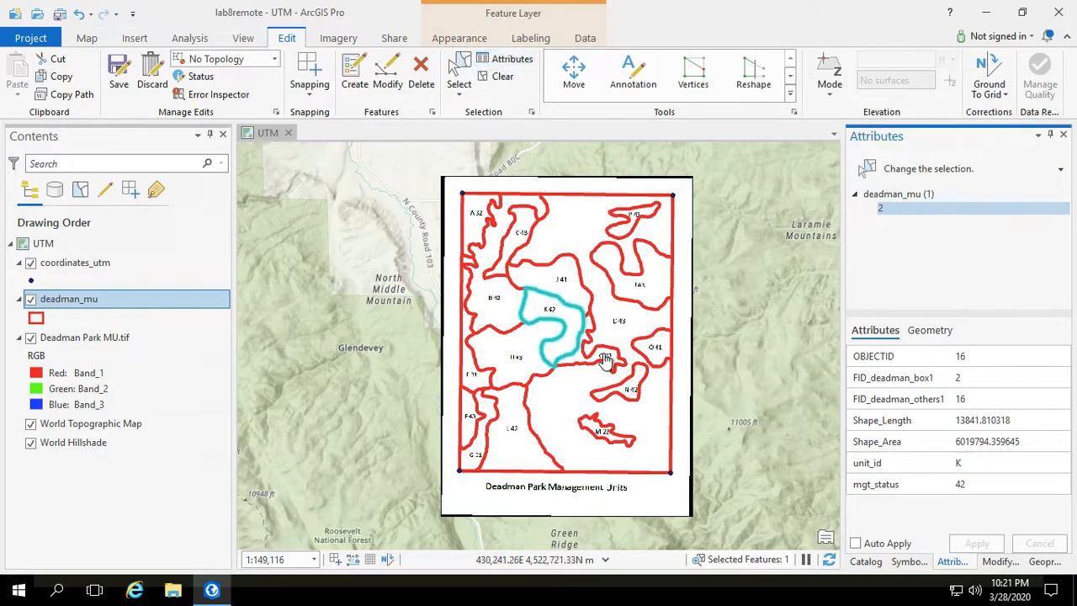
scroll(606, 358, "up", 2)
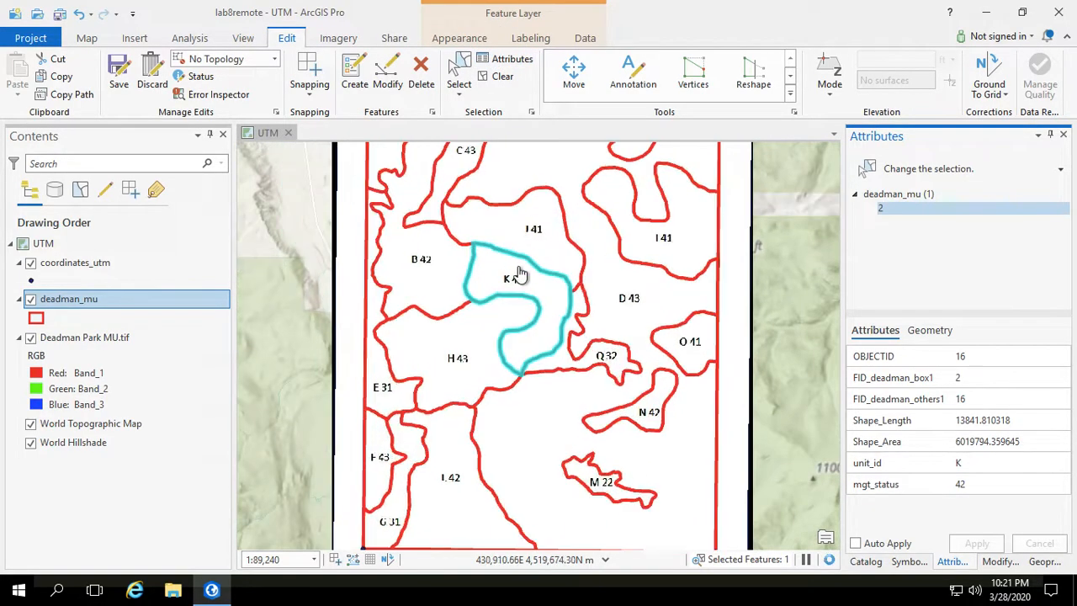
left_click(545, 245)
left_click(650, 178)
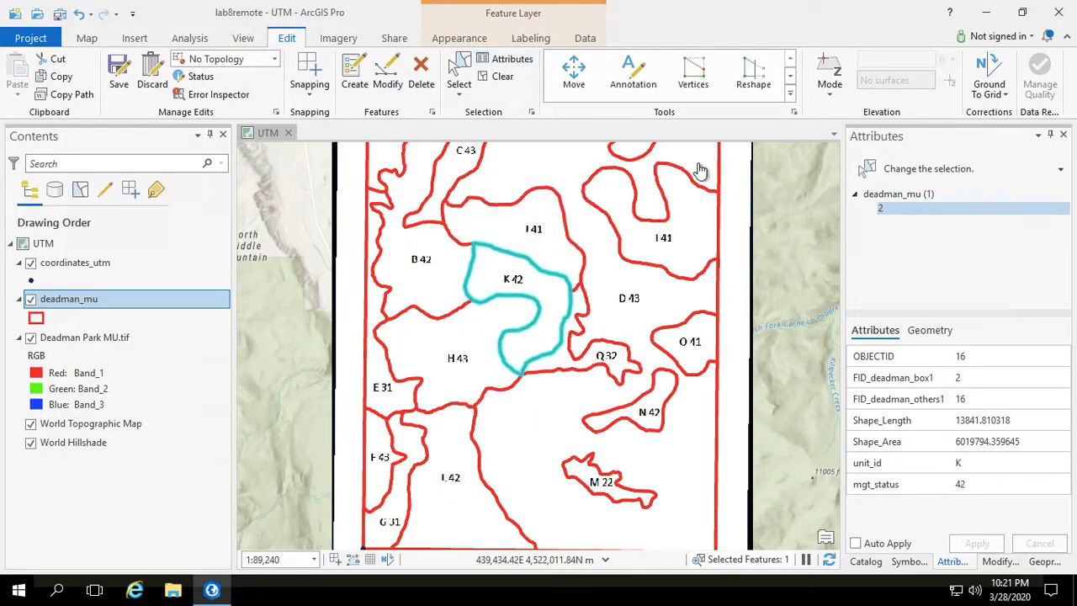
left_click(507, 61)
left_click(506, 64)
left_click(291, 35)
left_click(508, 61)
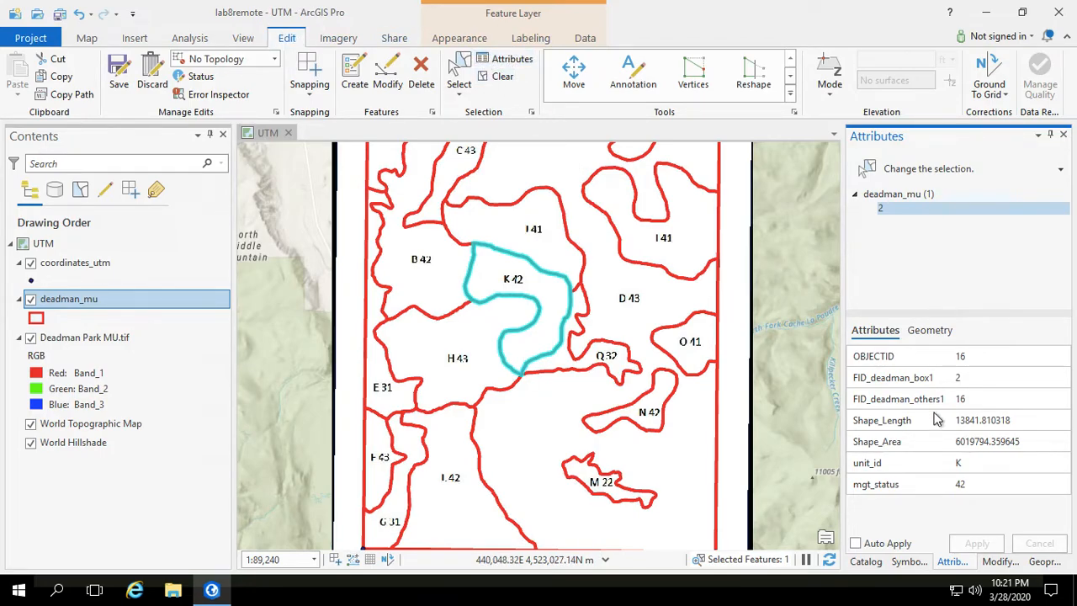
left_click(550, 249)
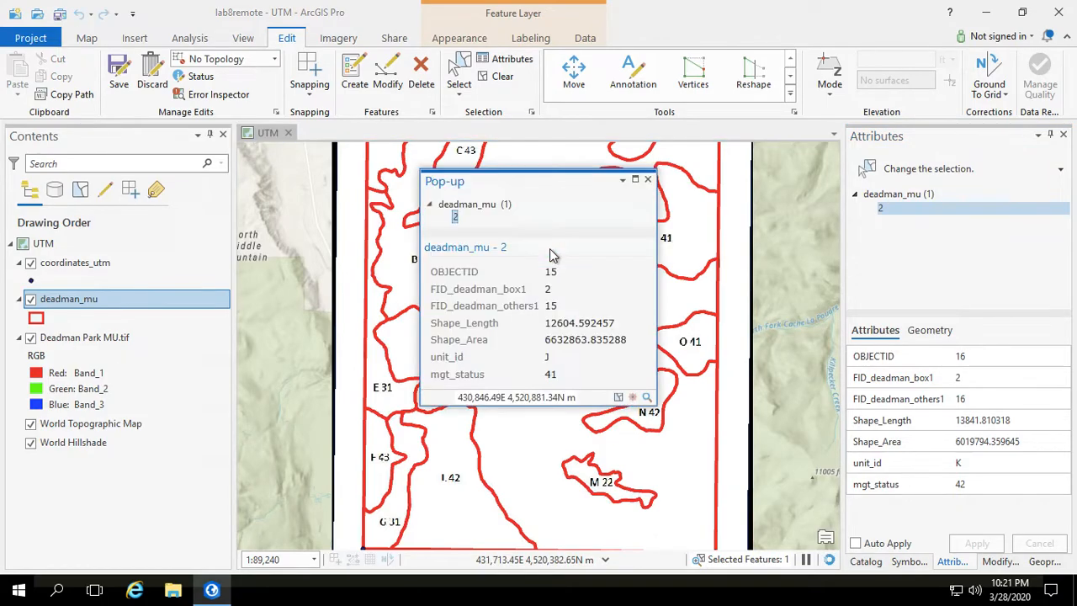
left_click(648, 179)
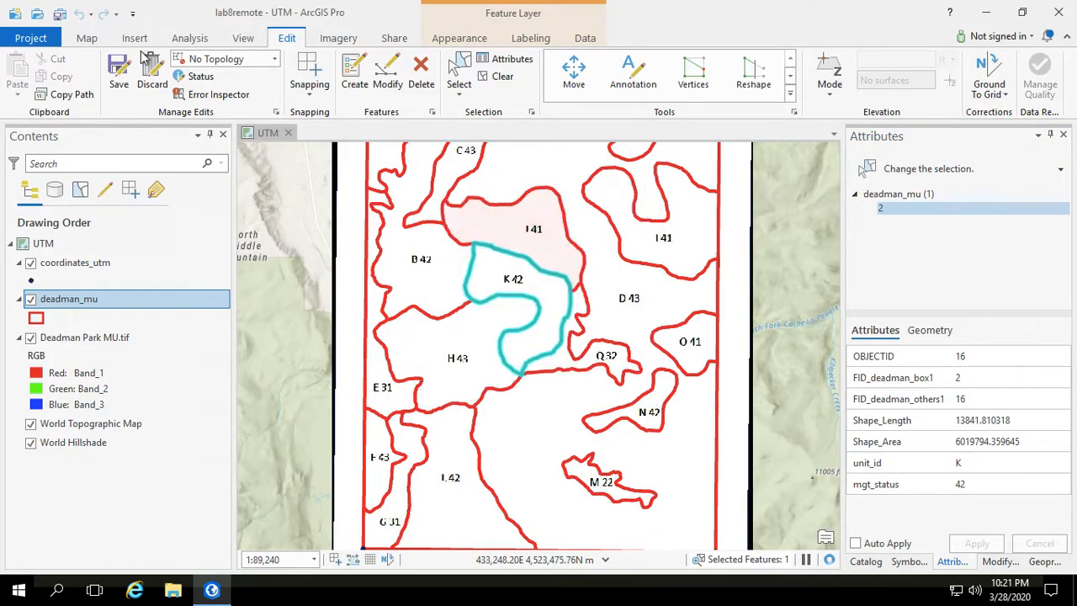
Reactivate the Select tool for editing and select the polygon above K 42 in deadman_mu.
left_click(87, 39)
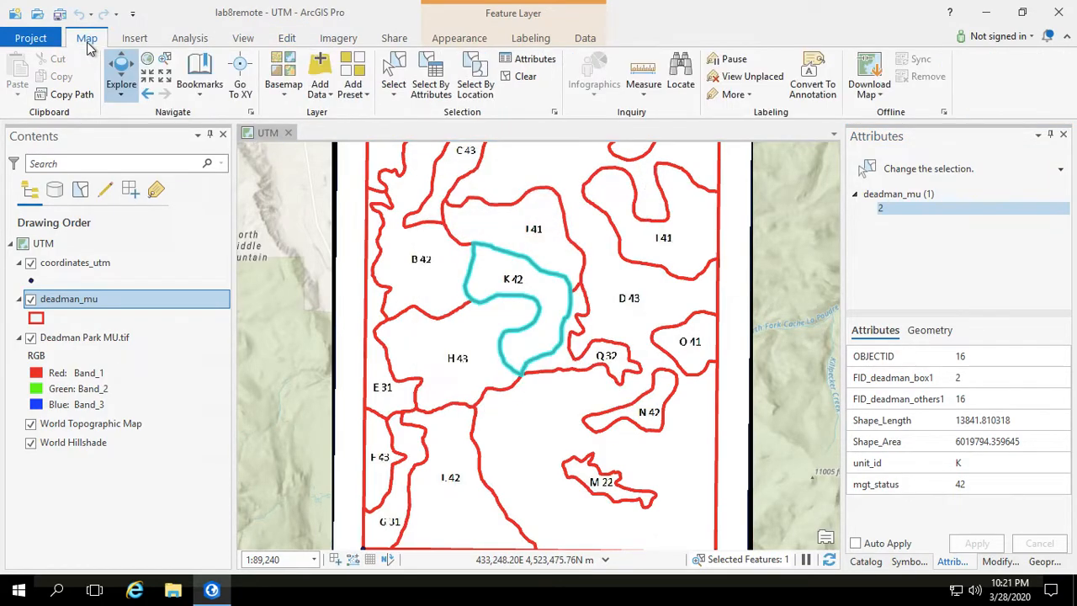
left_click(404, 69)
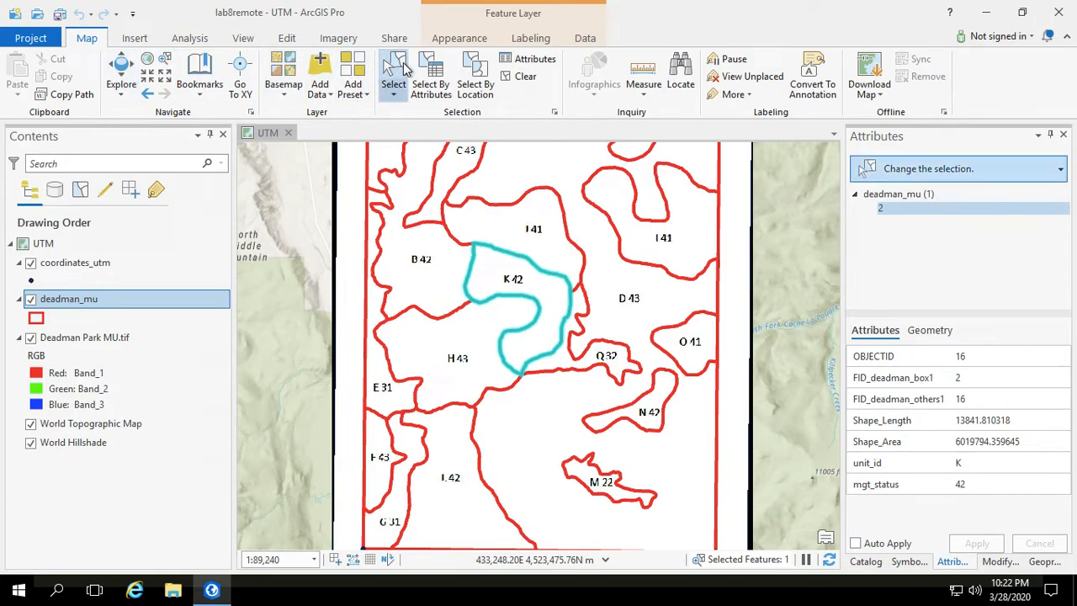
left_click(287, 39)
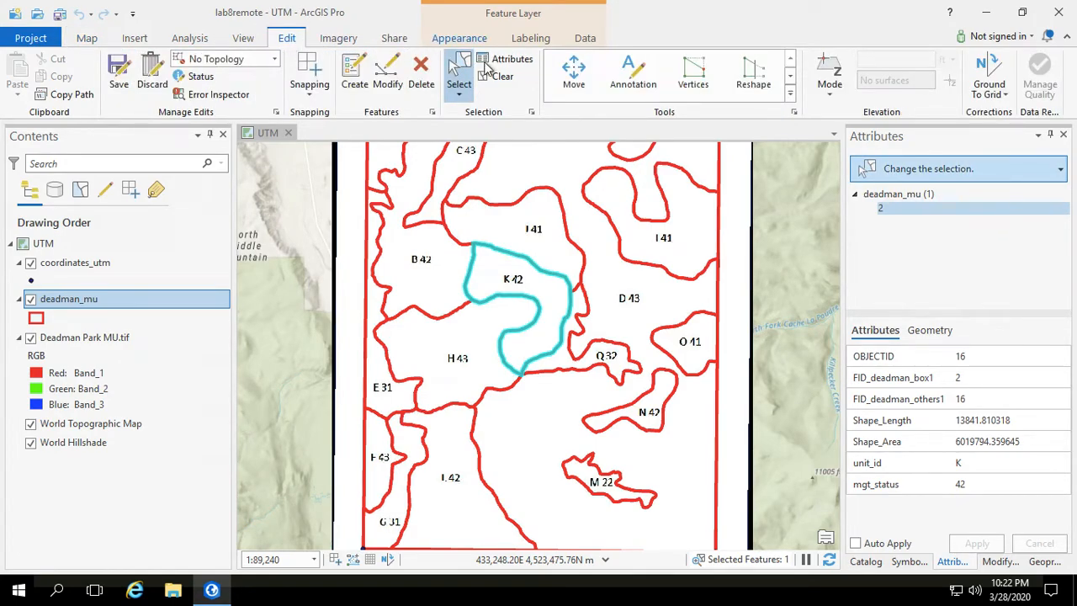
left_click(882, 195)
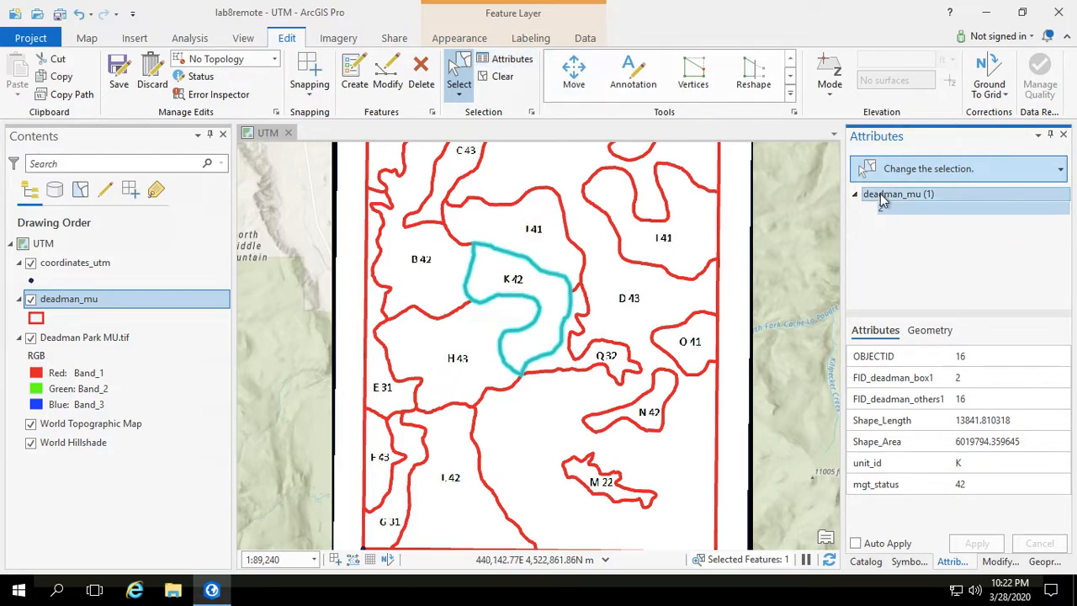
left_click(929, 167)
left_click(549, 246)
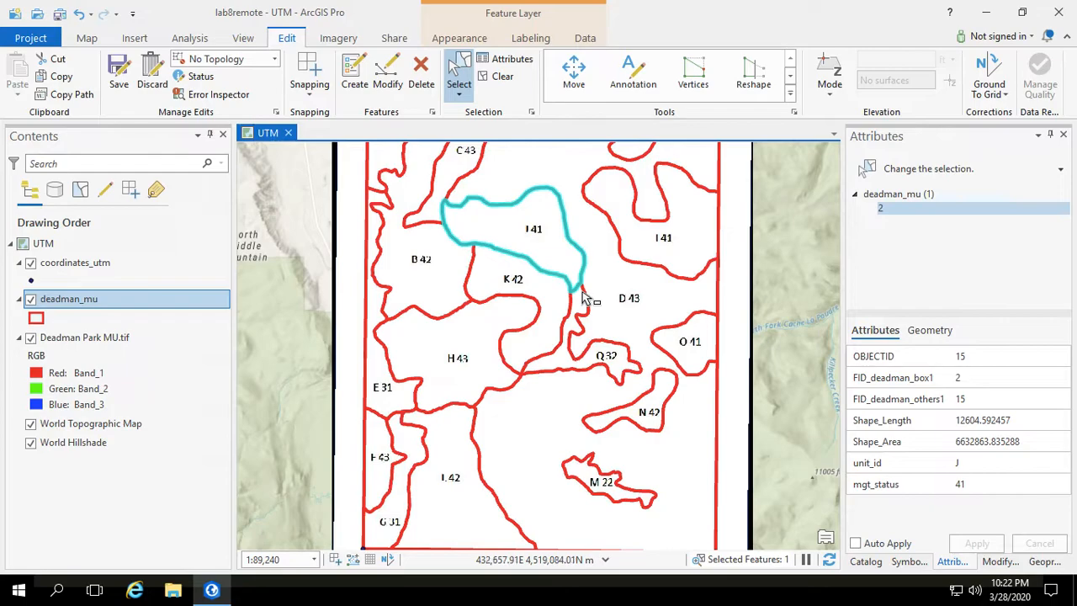
Select the polygon labelled H 43 and enter unit_id H and mgt_status 43 in its attributes.
left_click(457, 375)
left_click(963, 462)
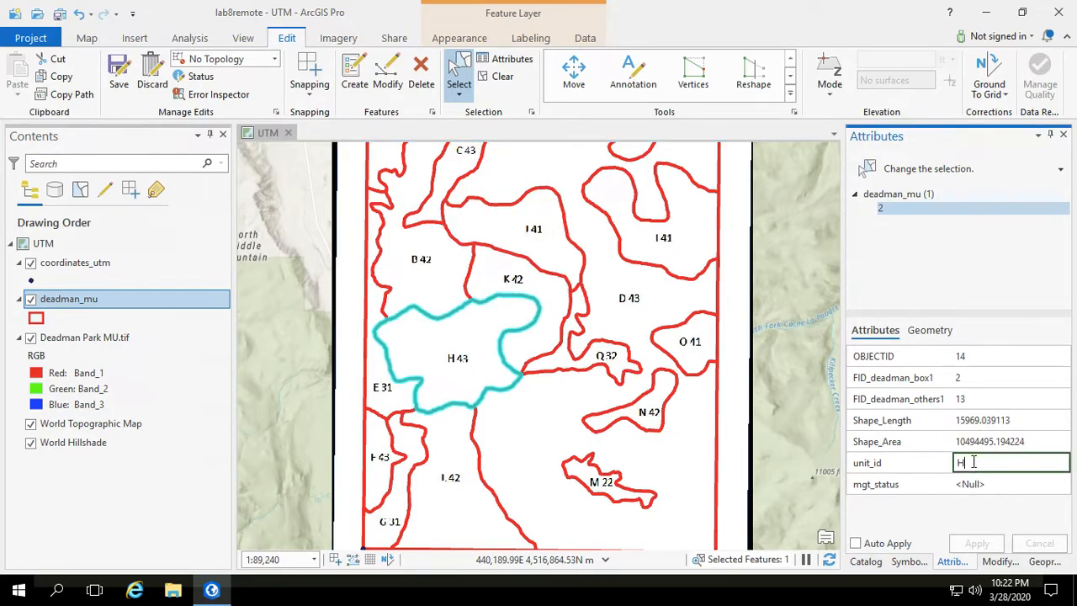
left_click(974, 483)
type("43")
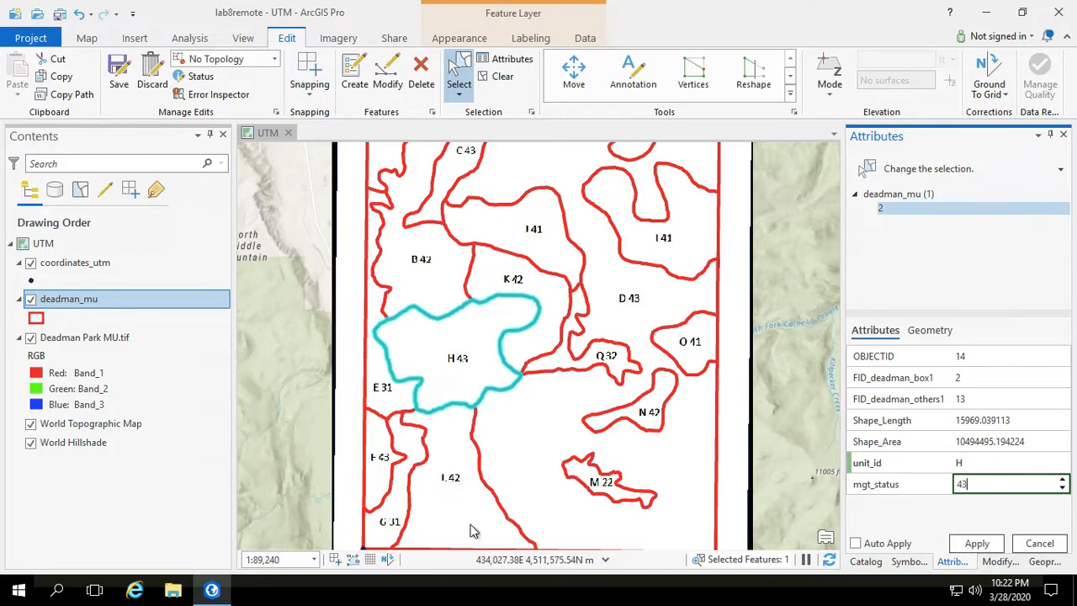
Commit the pending H 43 edits, select the polygon labelled E 31, and apply unit_id E and mgt_status 31.
left_click(389, 405)
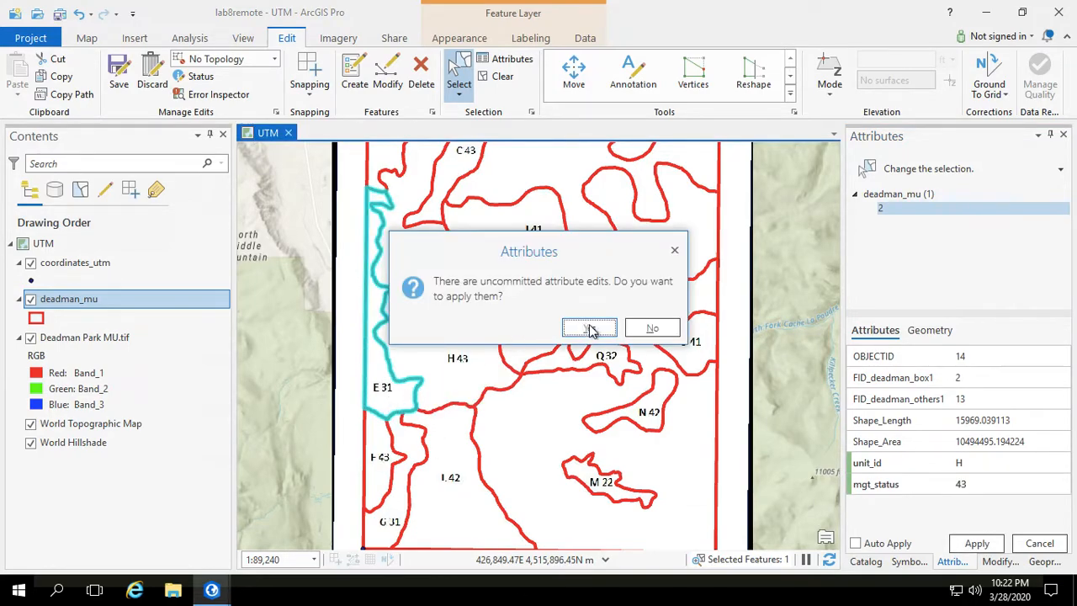
left_click(589, 328)
left_click(967, 462)
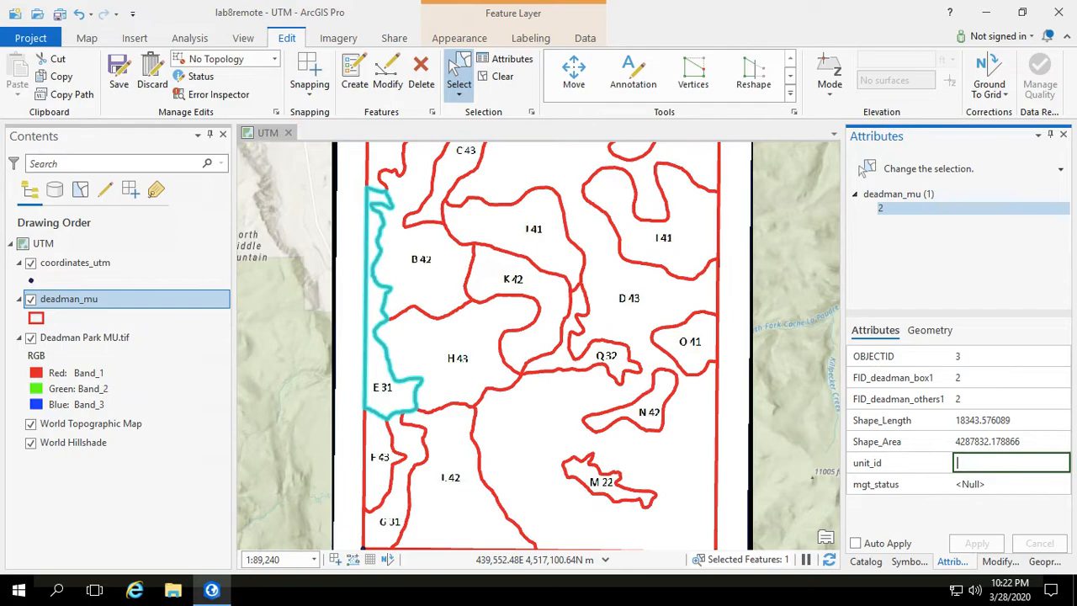
left_click(974, 483)
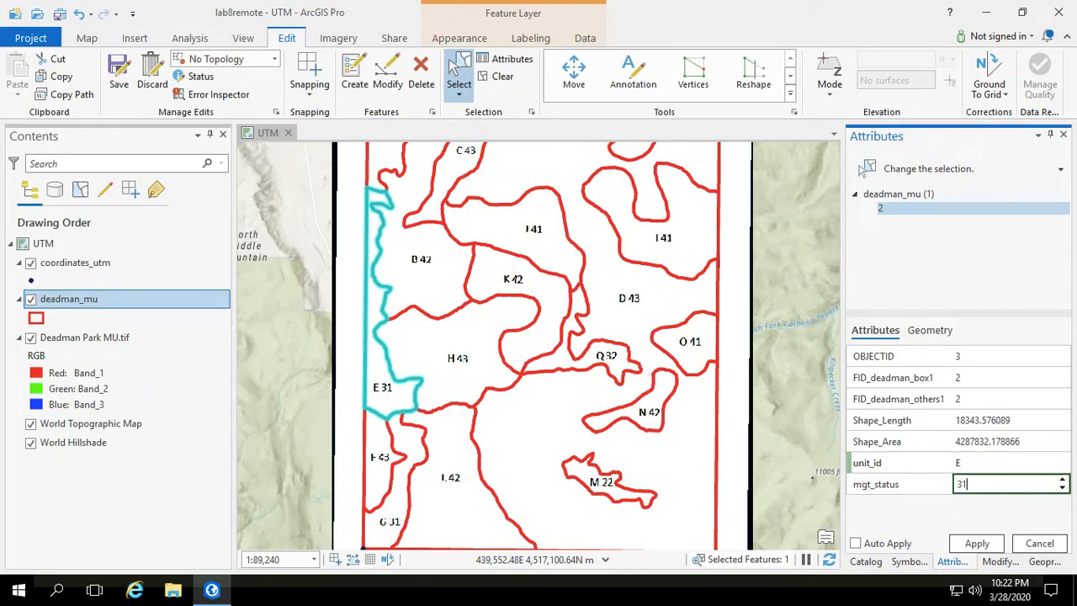
left_click(980, 544)
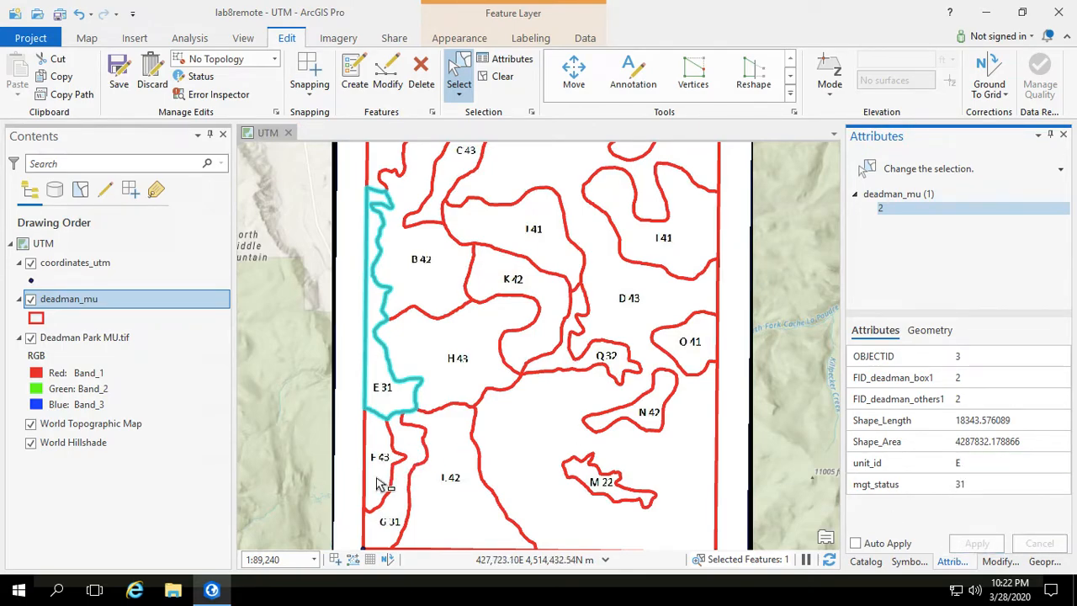
Select the polygon labelled F 43 and enter unit_id F and mgt_status 43 in its attributes.
scroll(385, 472, "down", 2)
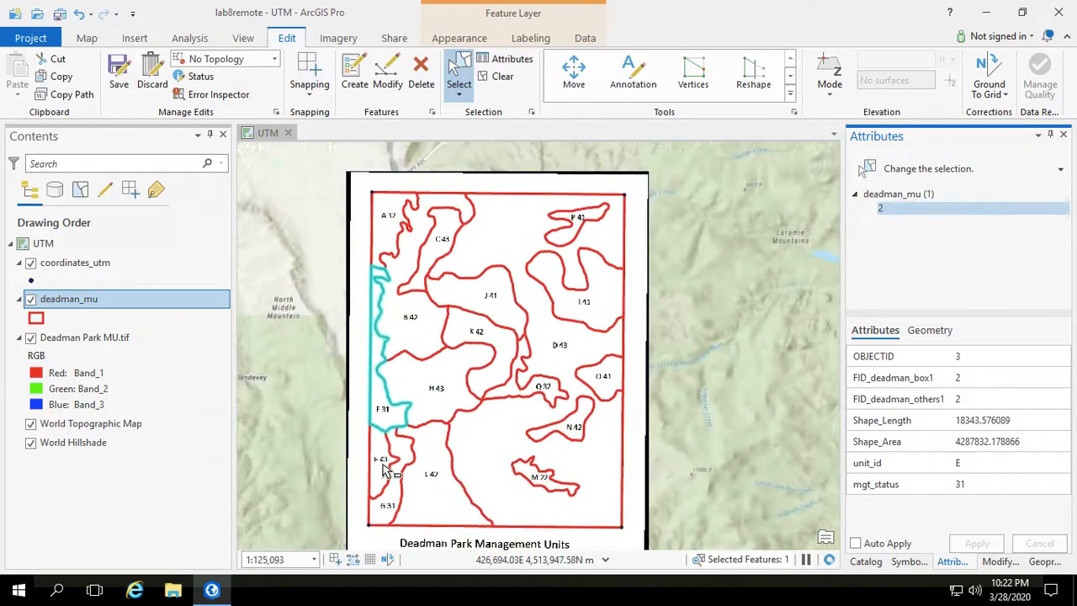
scroll(384, 471, "up", 3)
left_click(384, 467)
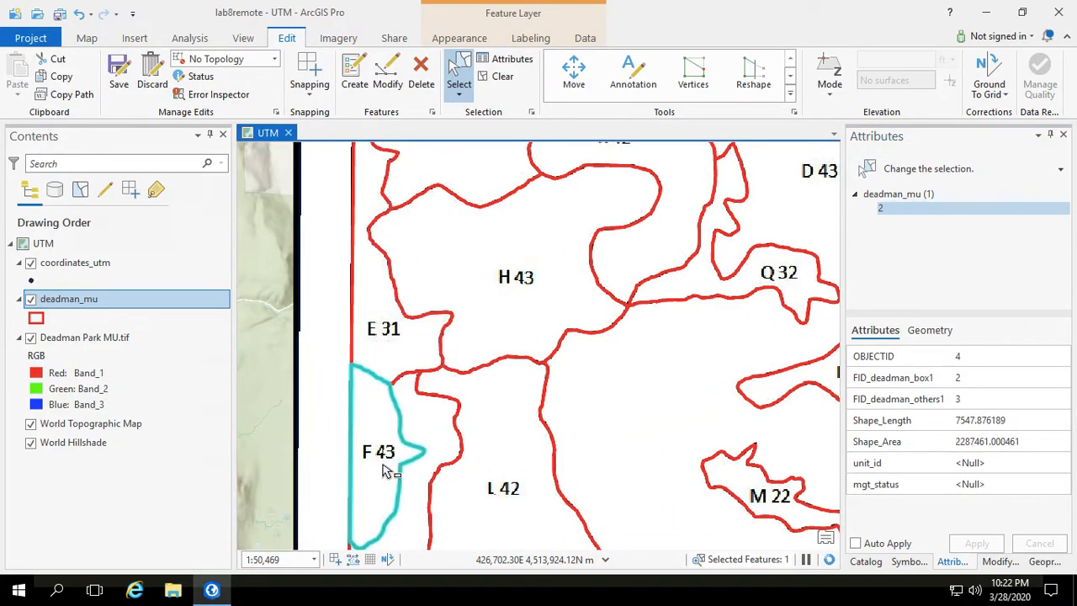
left_click(970, 462)
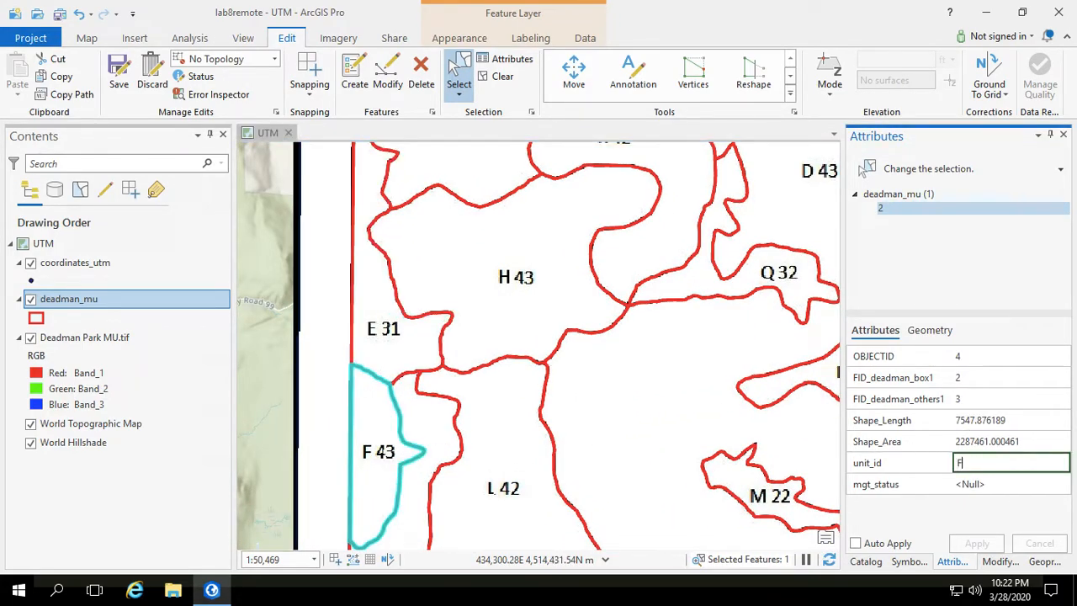
left_click(979, 485)
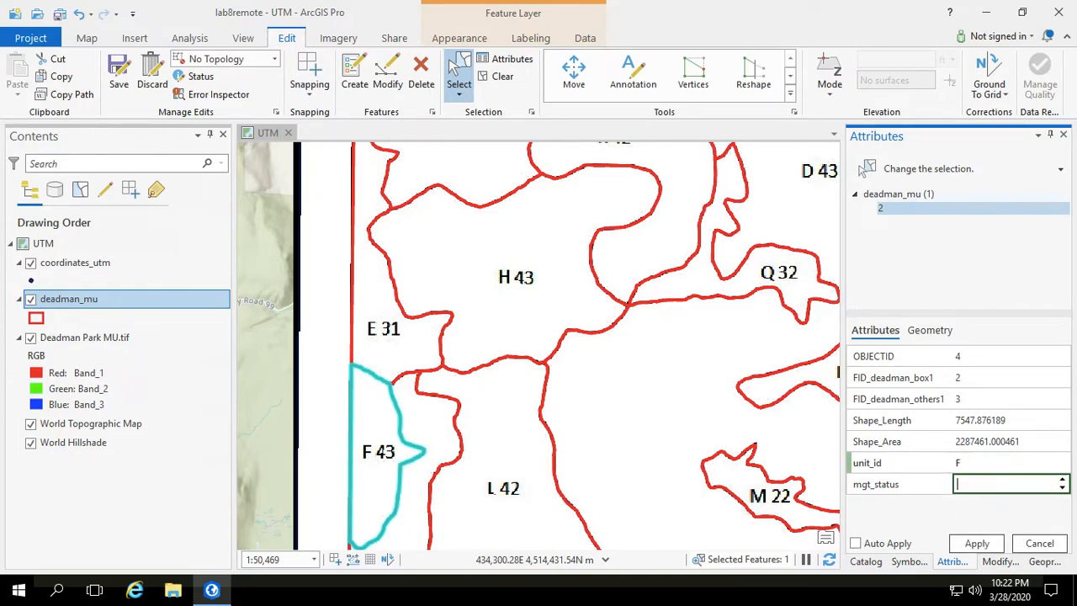
Commit the pending F 43 edits while selecting the polygon labelled L 42, and apply unit_id L and mgt_status 42 to it.
left_click(513, 451)
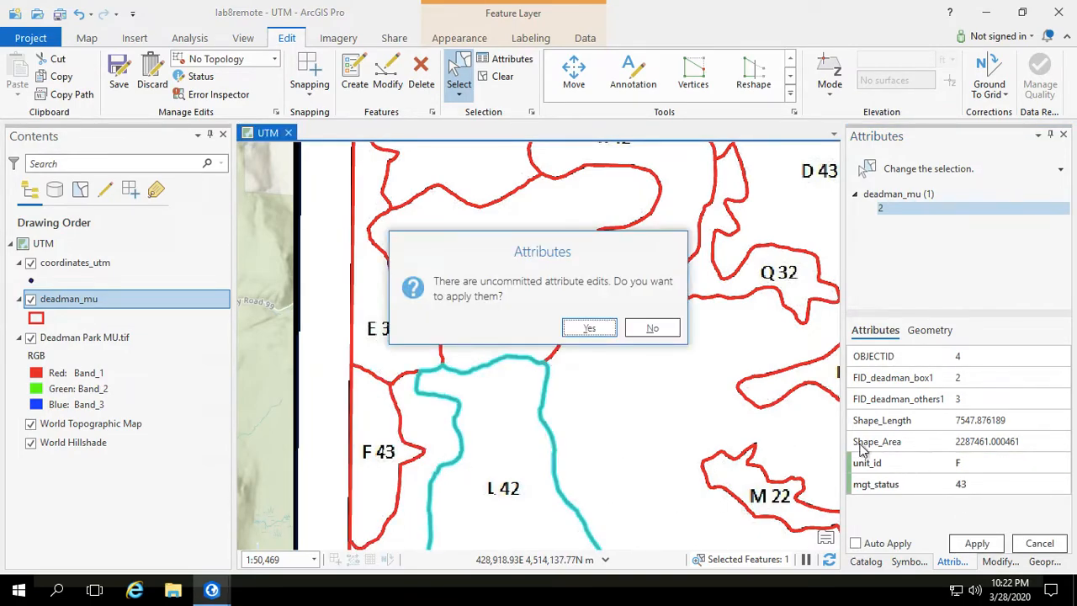
left_click(592, 330)
left_click(979, 462)
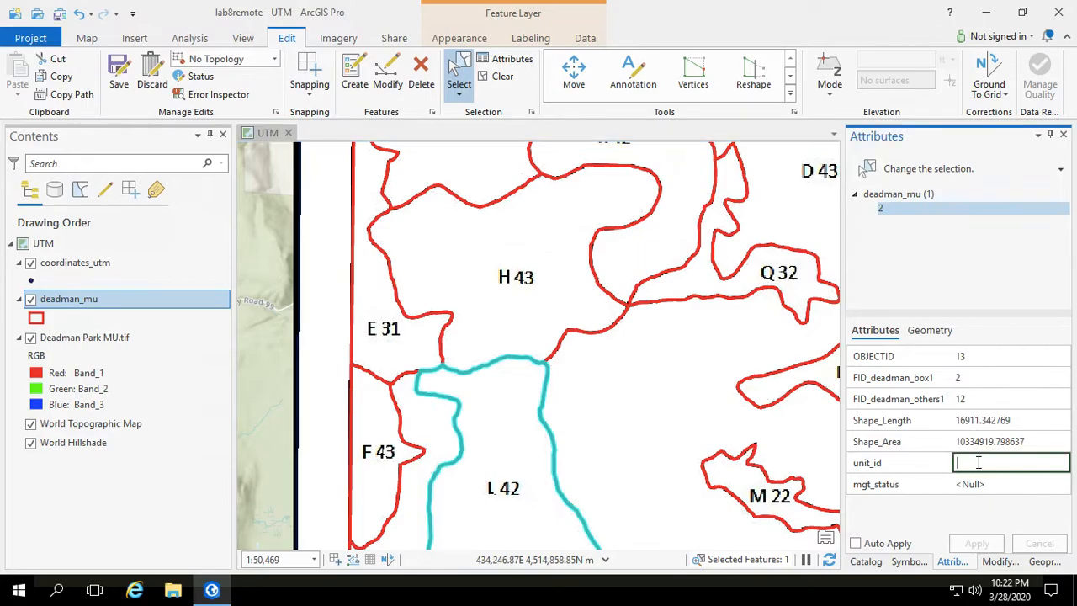
left_click(994, 486)
type("42")
left_click(977, 543)
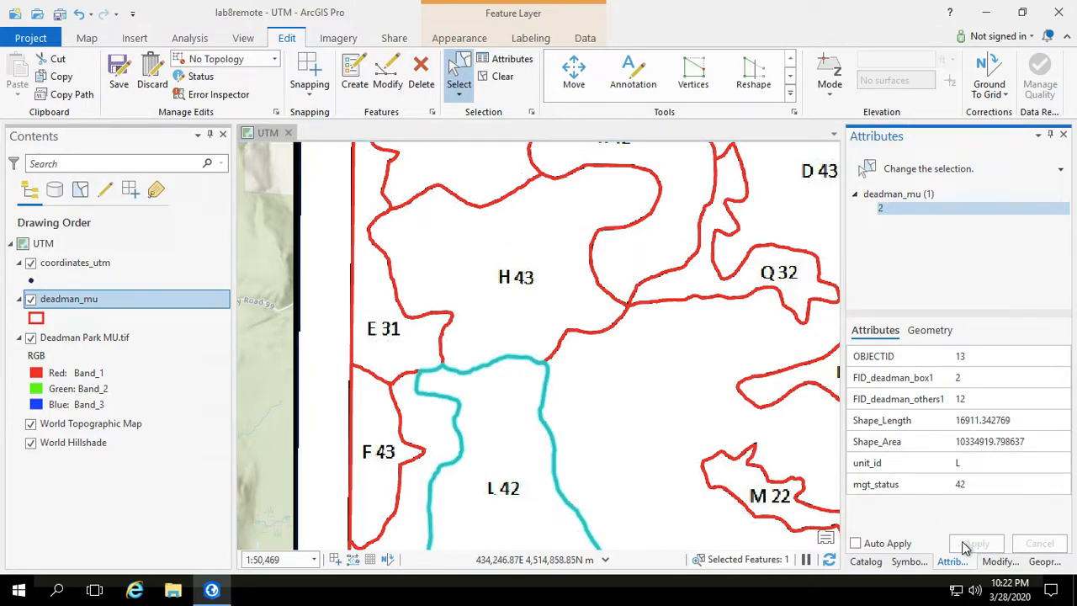
Select the polygon labelled M 22 and apply unit_id M and mgt_status 22 to its attributes.
left_click(795, 509)
left_click(981, 463)
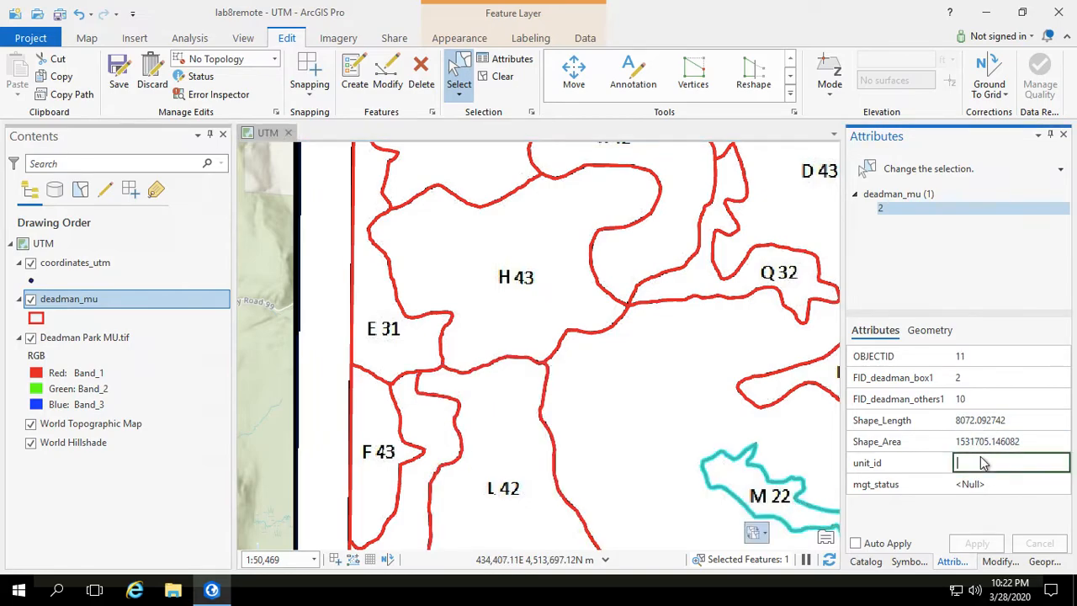
left_click(989, 485)
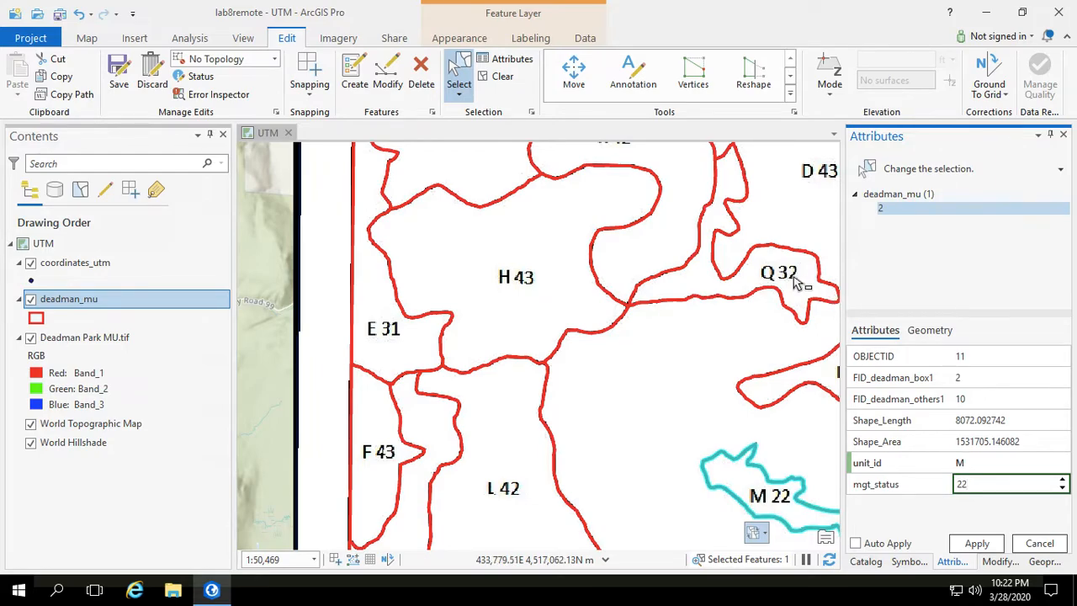
left_click(978, 544)
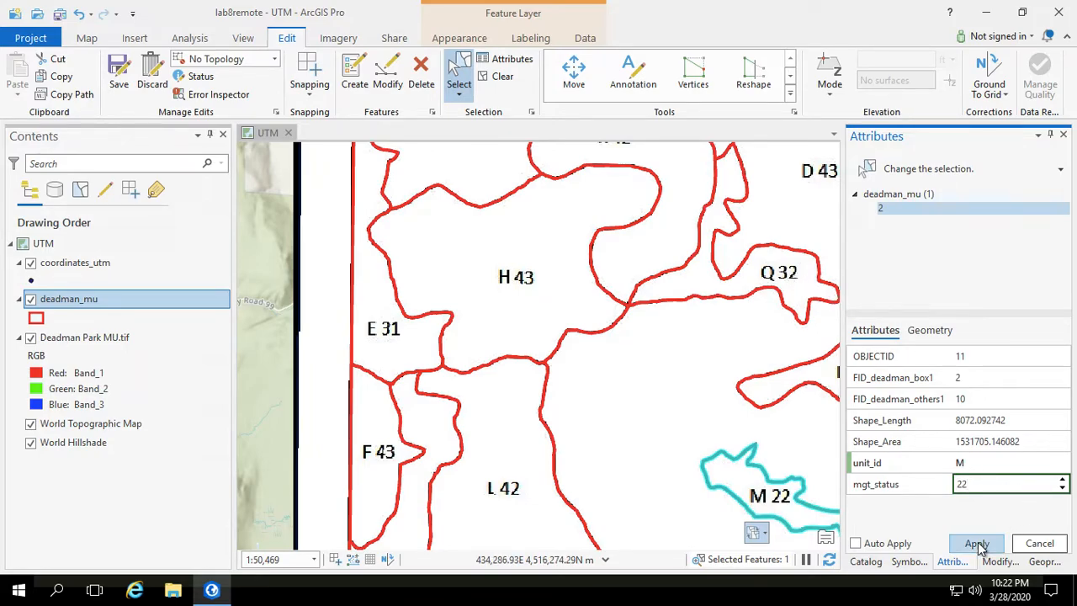
Select the polygon labelled Q 32 and apply unit_id Q and mgt_status 32 to its attributes.
left_click(795, 299)
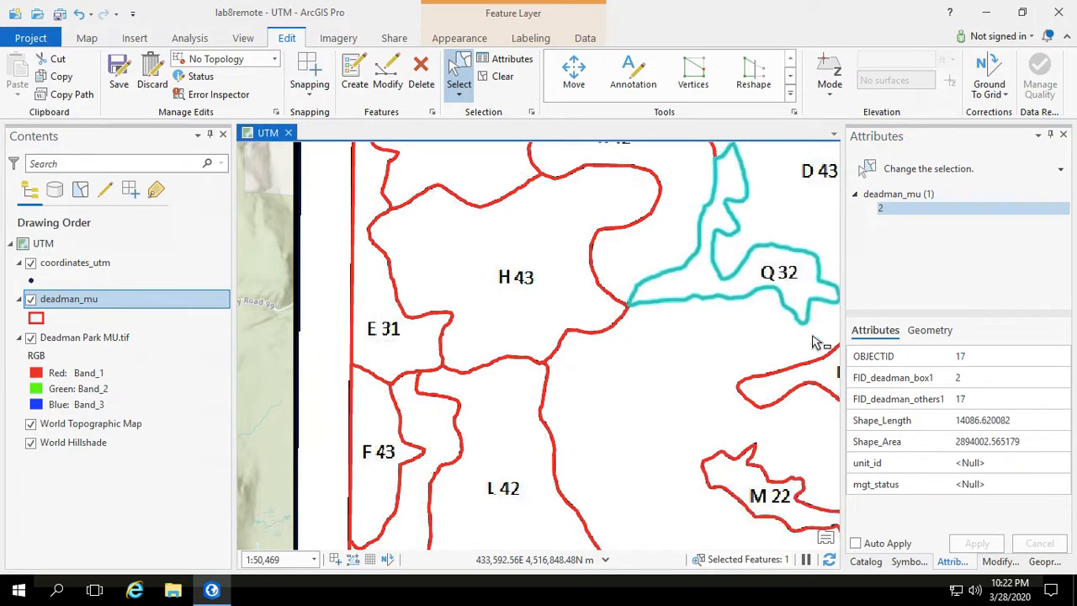
left_click(976, 461)
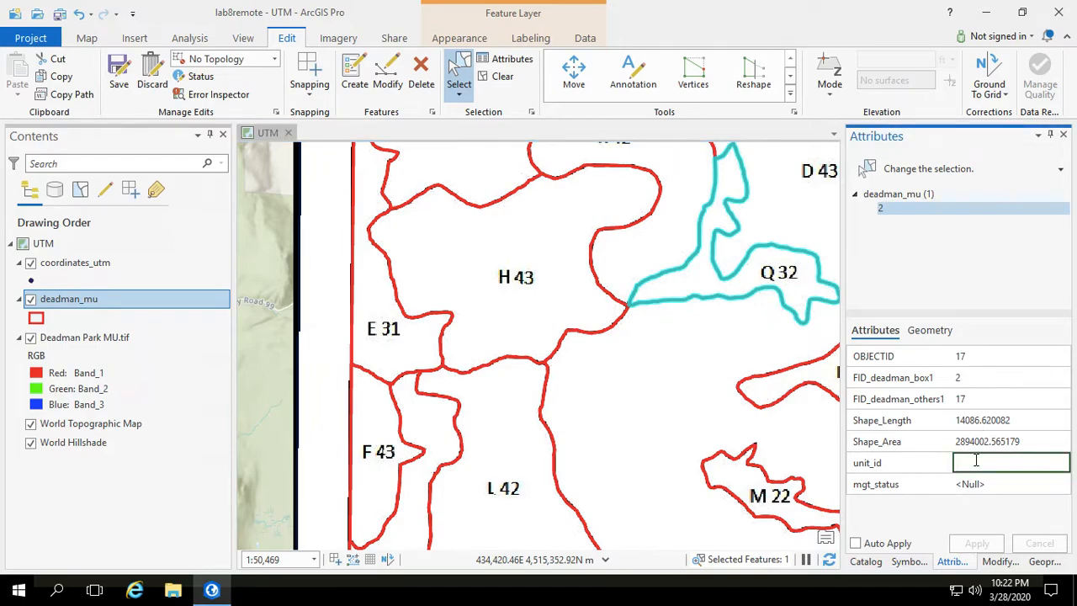
type("Q")
left_click(969, 486)
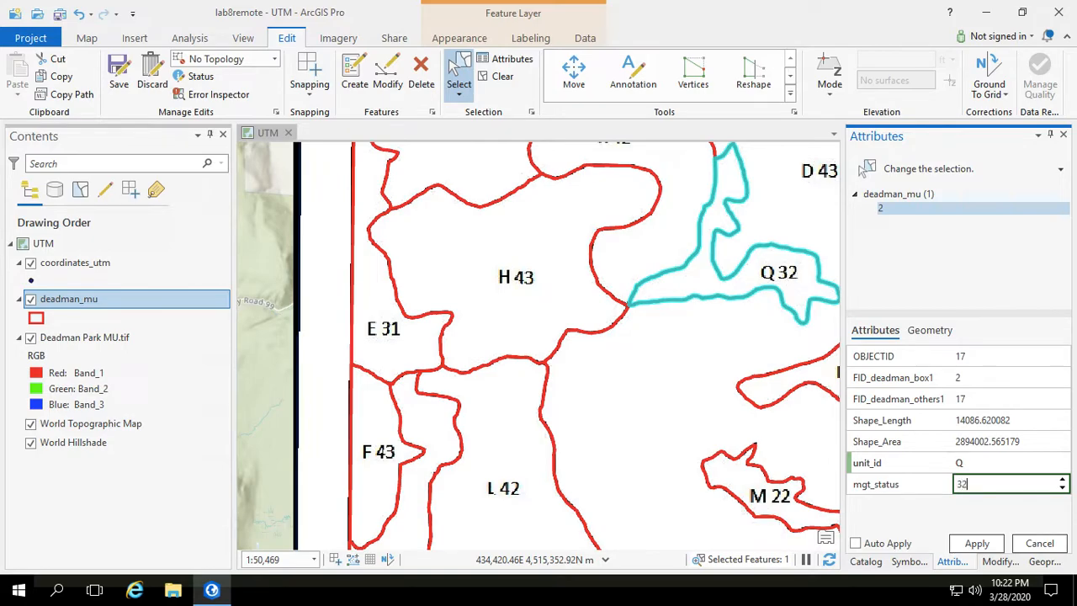
left_click(974, 546)
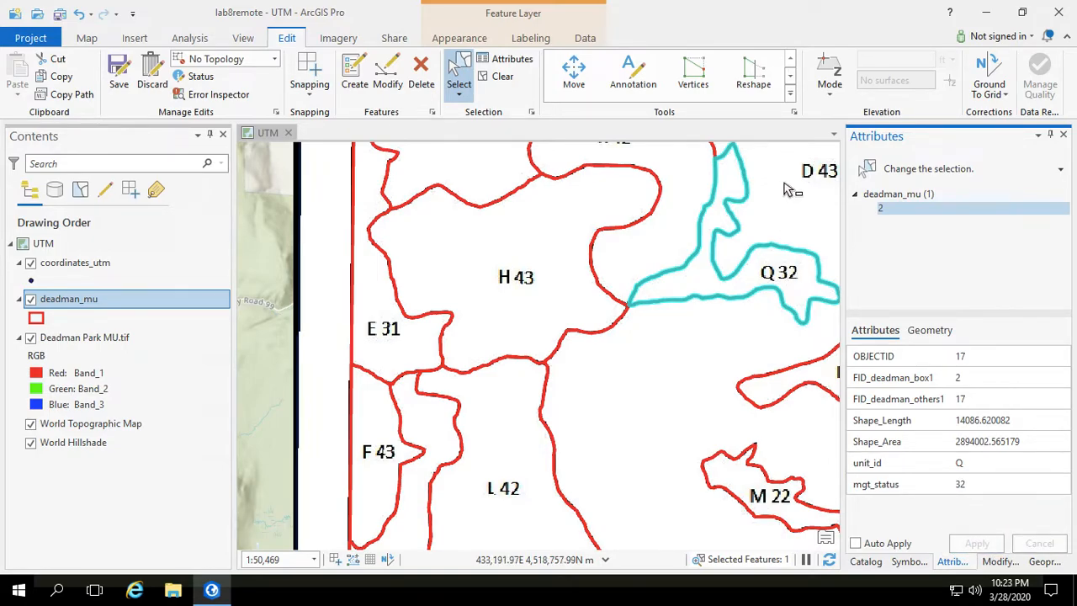
Select the large surrounding polygon labelled D 43 and apply unit_id D and mgt_status 43 to its attributes.
left_click(800, 214)
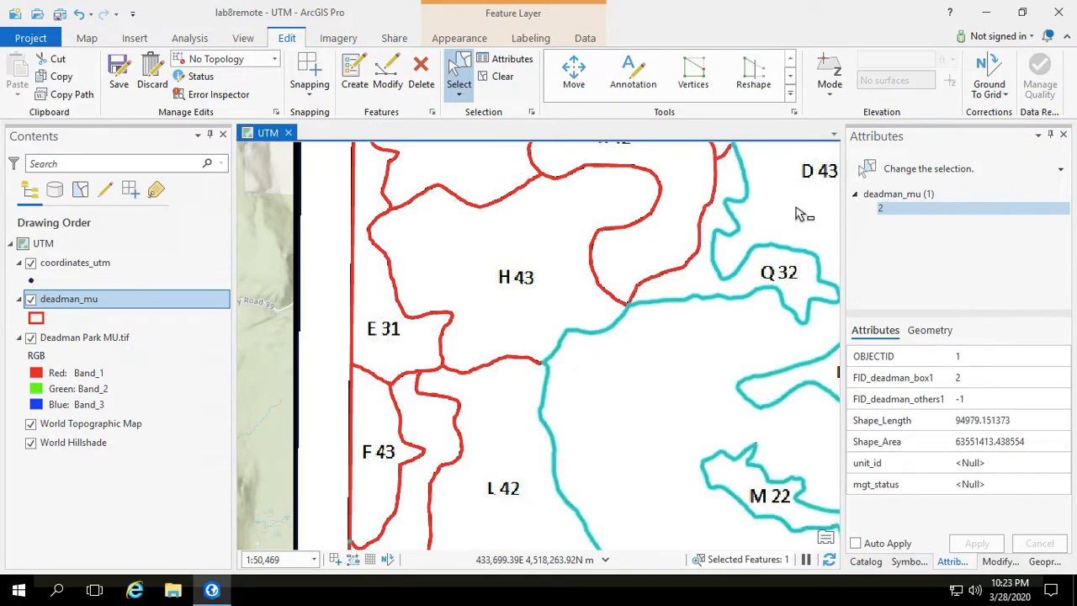
scroll(785, 524, "up", 1)
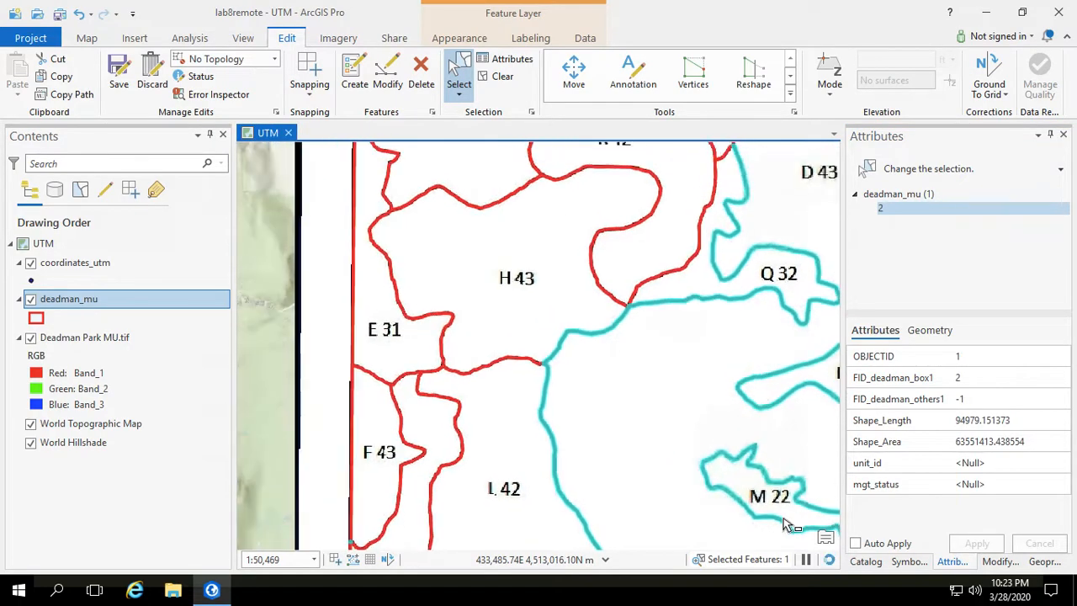
scroll(784, 524, "down", 1)
scroll(785, 524, "up", 2)
scroll(785, 523, "down", 3)
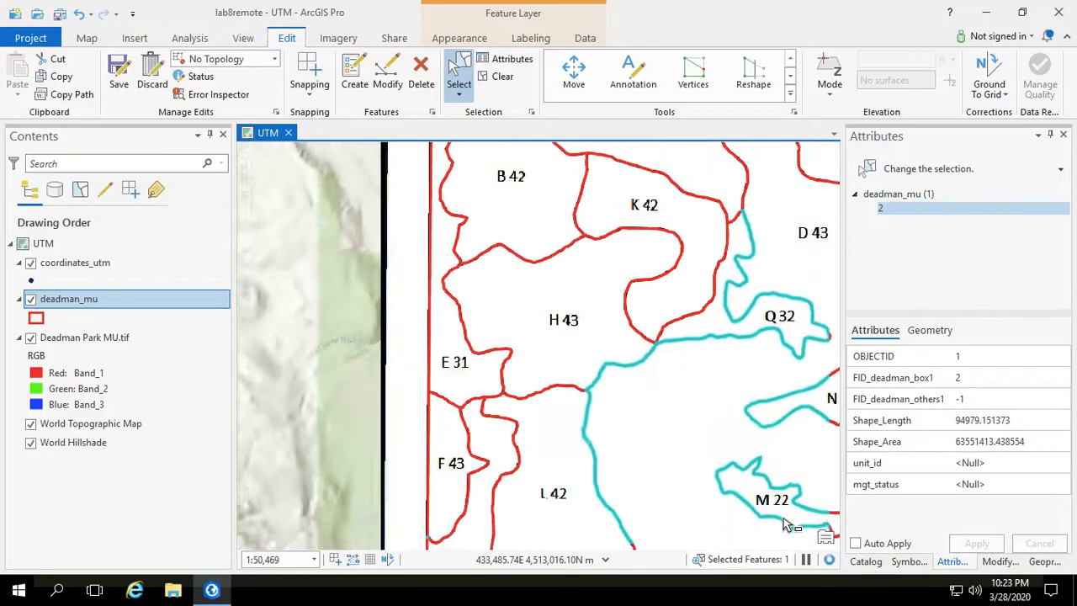
scroll(784, 524, "down", 3)
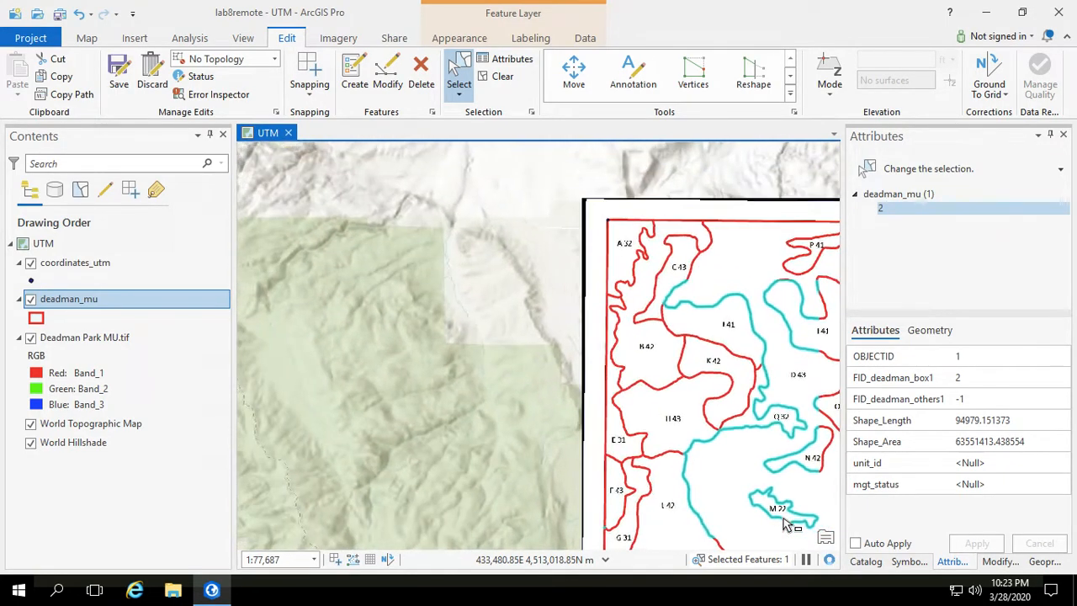
left_click(980, 463)
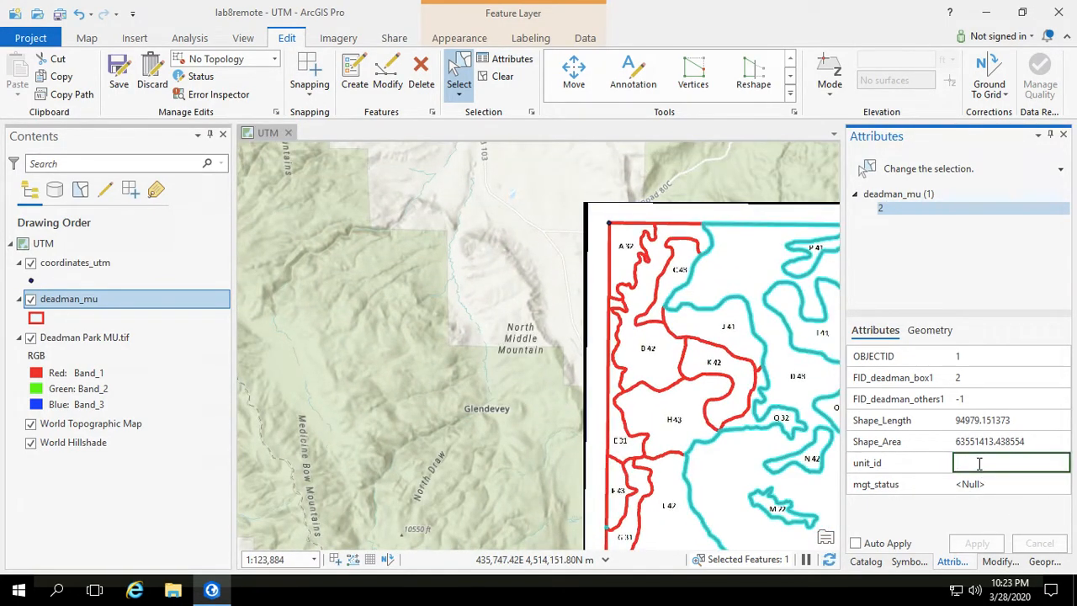
left_click(962, 484)
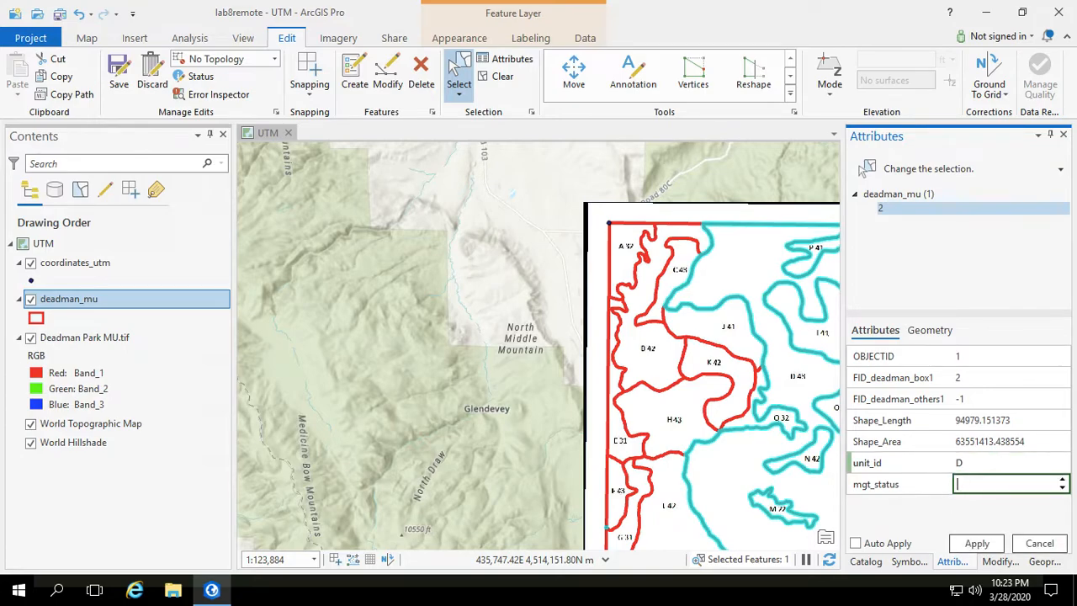
left_click(977, 542)
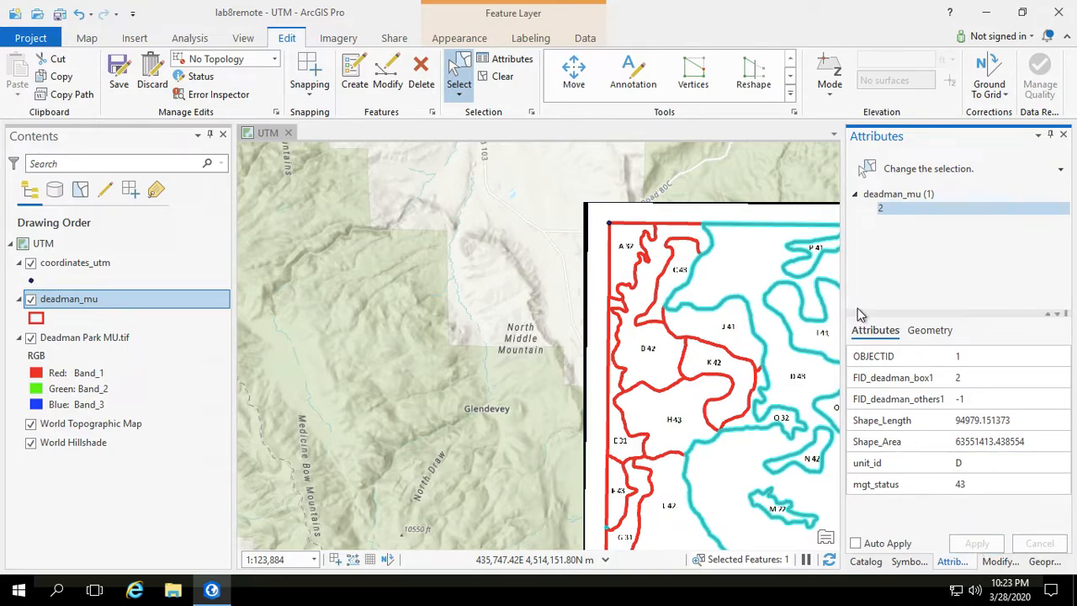
Select the polygon labelled G 31 and apply unit_id G and mgt_status 31 to its attributes.
scroll(755, 400, "down", 1)
left_click(630, 529)
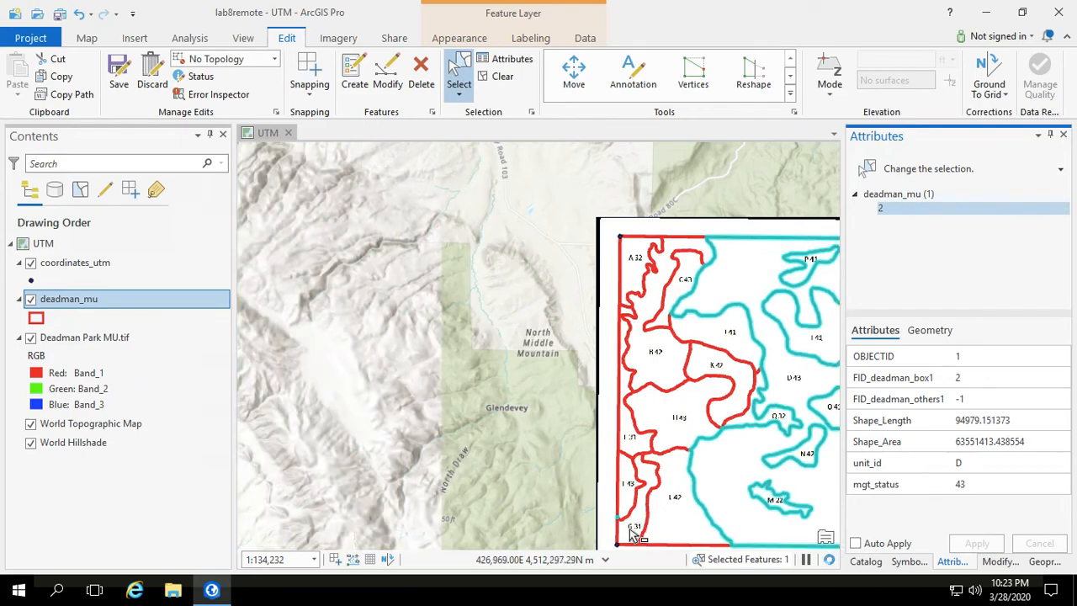
left_click(974, 464)
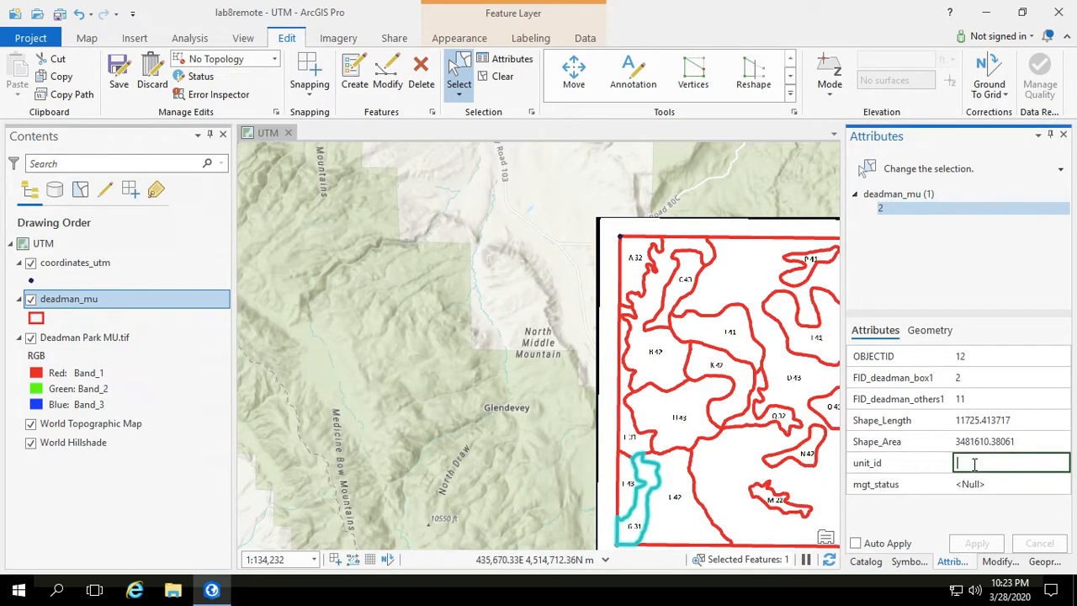
type("G")
left_click(965, 486)
type("31")
left_click(1001, 542)
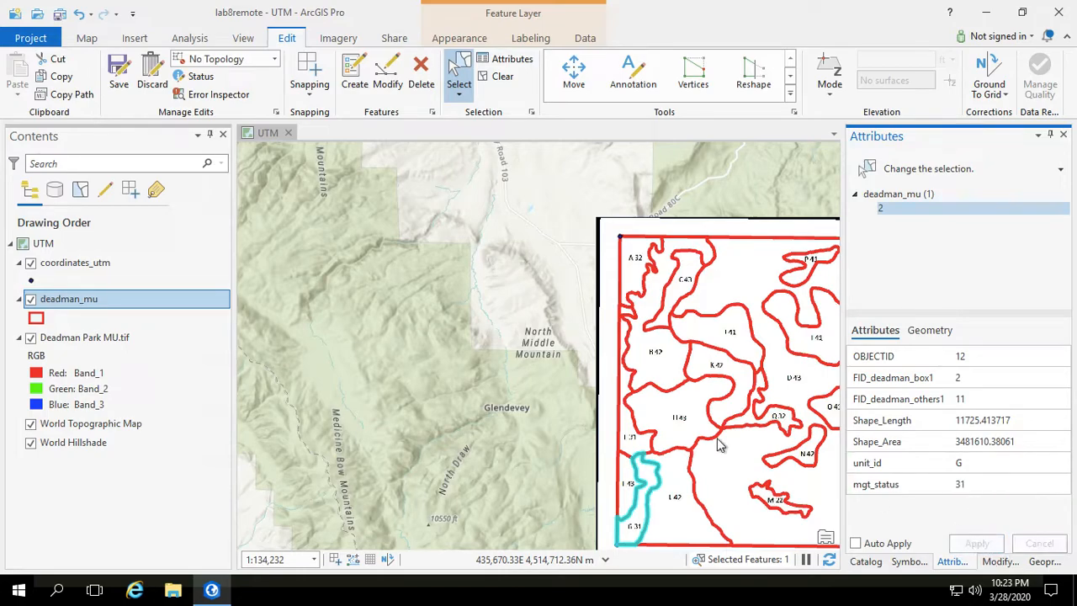
Select the polygon labelled O 41 and enter unit_id O and mgt_status 41 in its attributes.
scroll(690, 399, "up", 1)
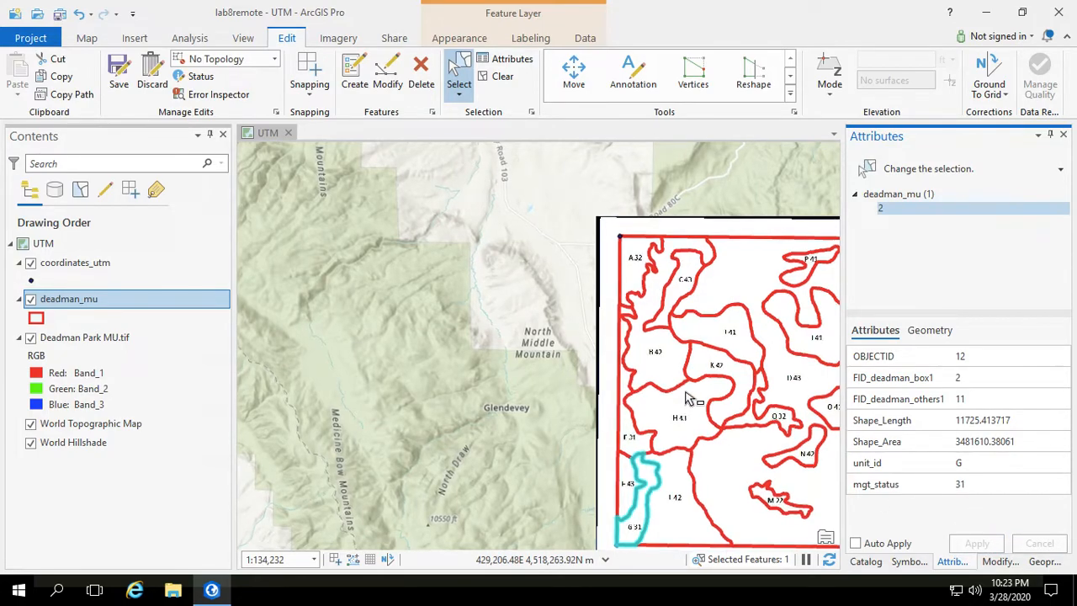
left_click(833, 419)
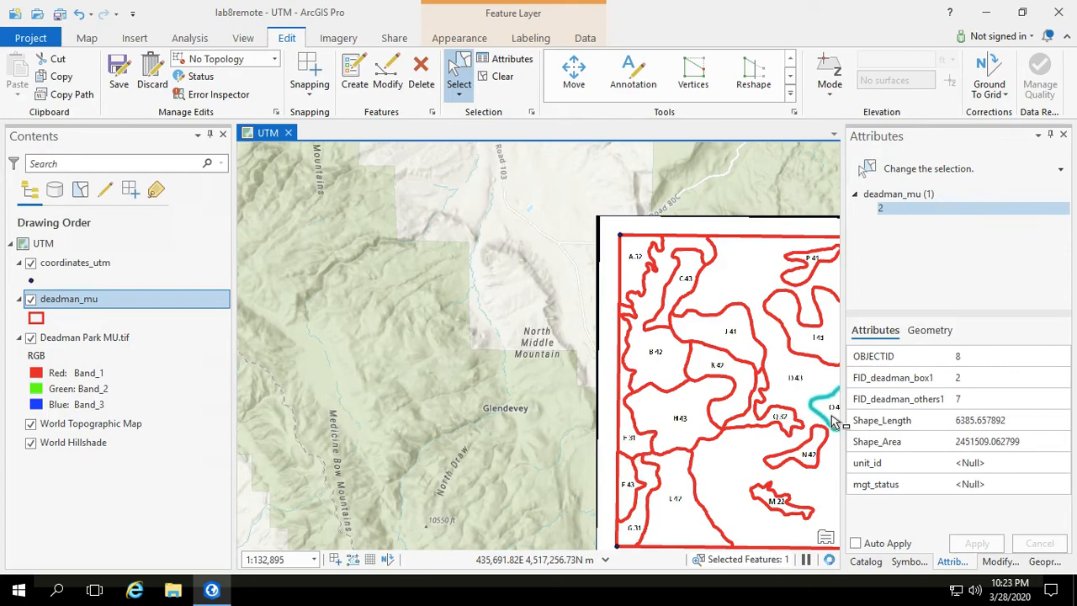
key("Right")
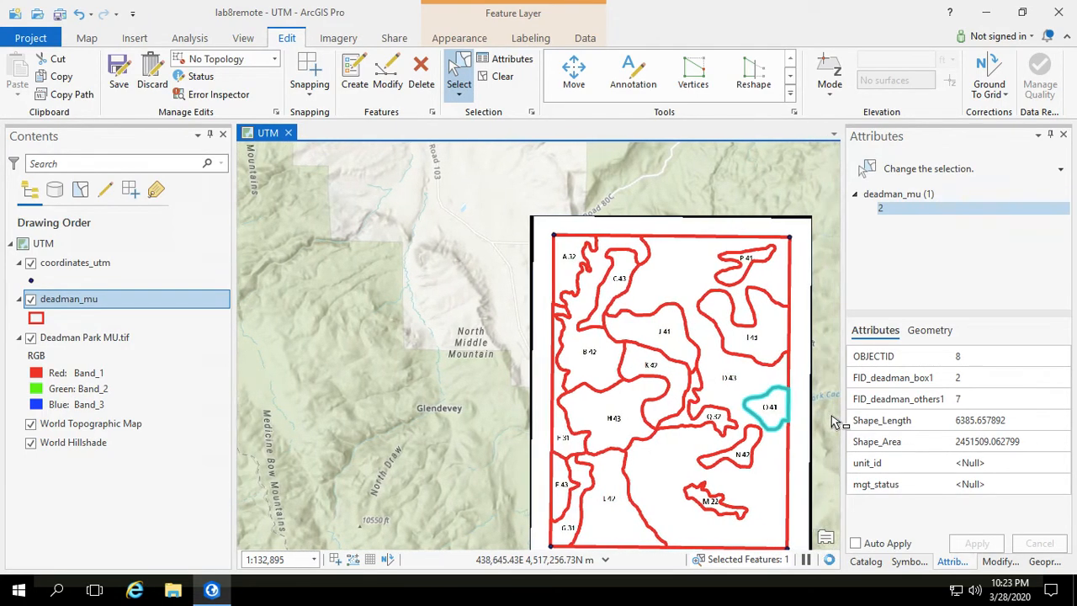
key("Right")
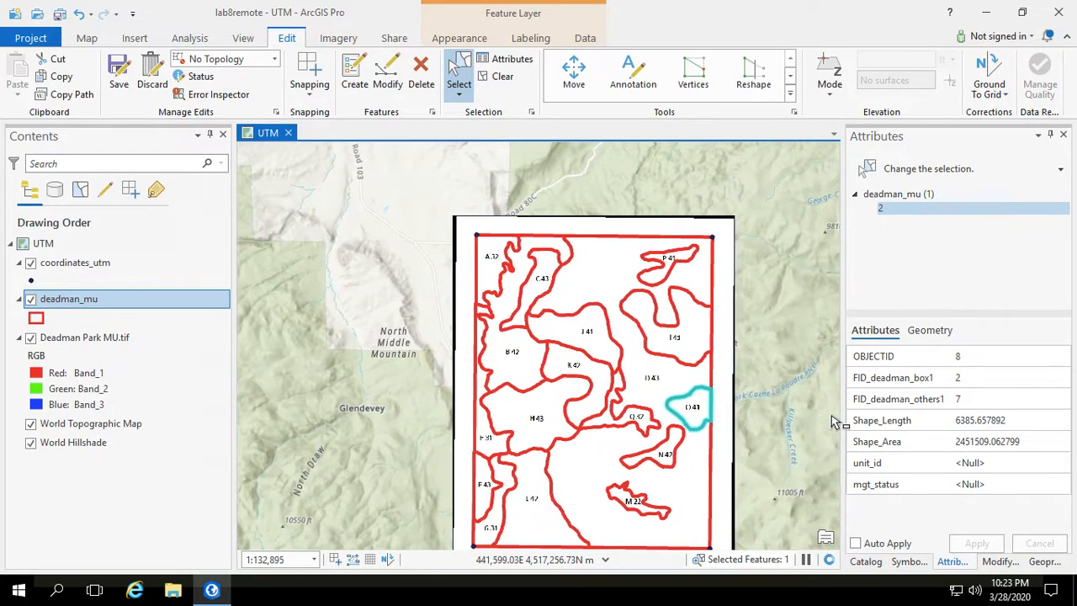
scroll(766, 408, "up", 2)
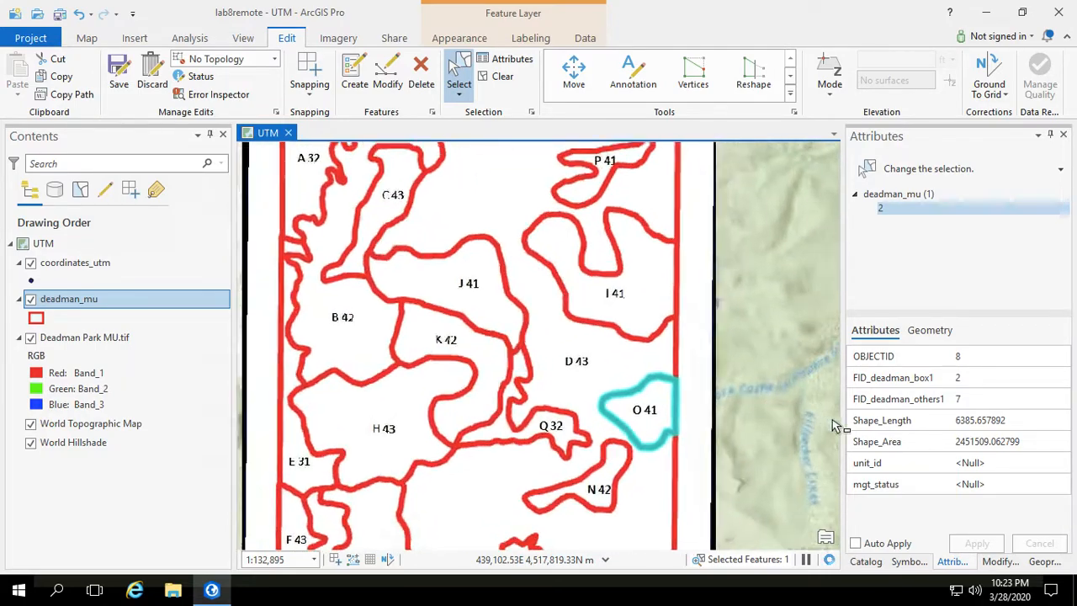
left_click(972, 463)
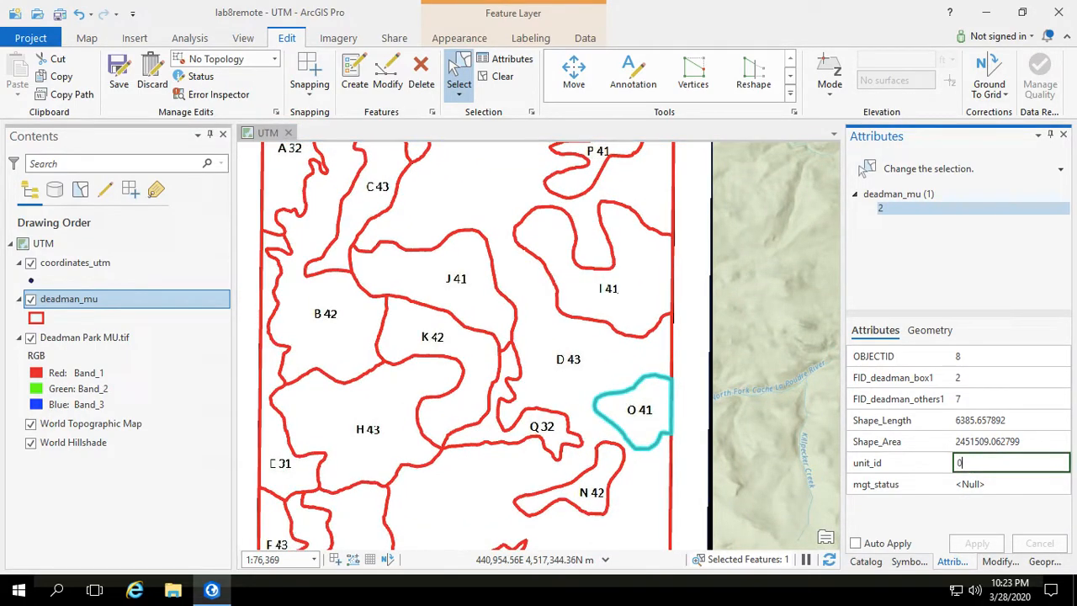
key("Tab")
left_click(973, 463)
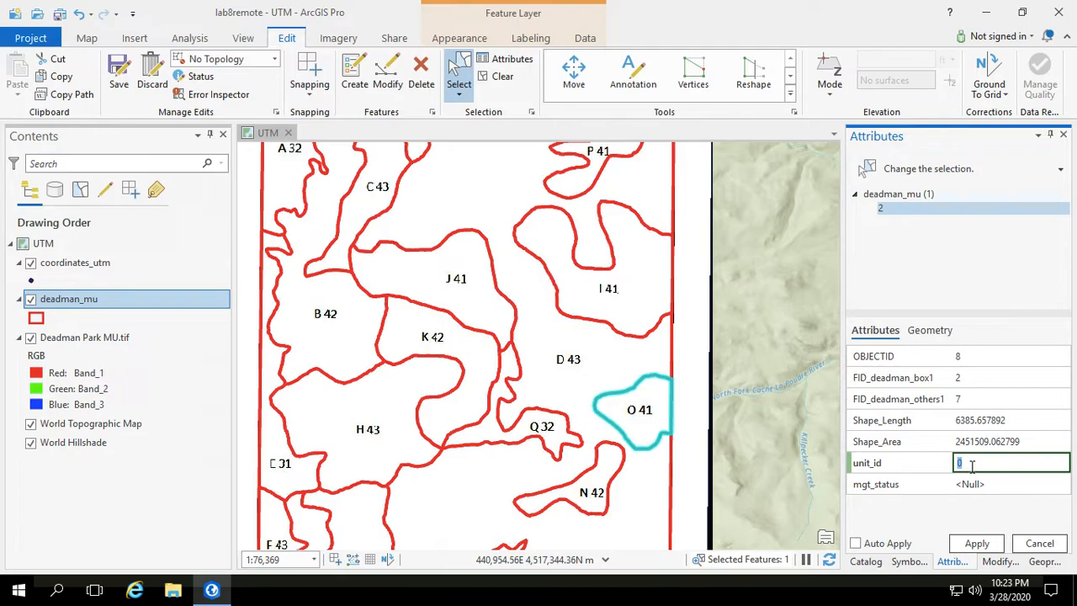
left_click(973, 485)
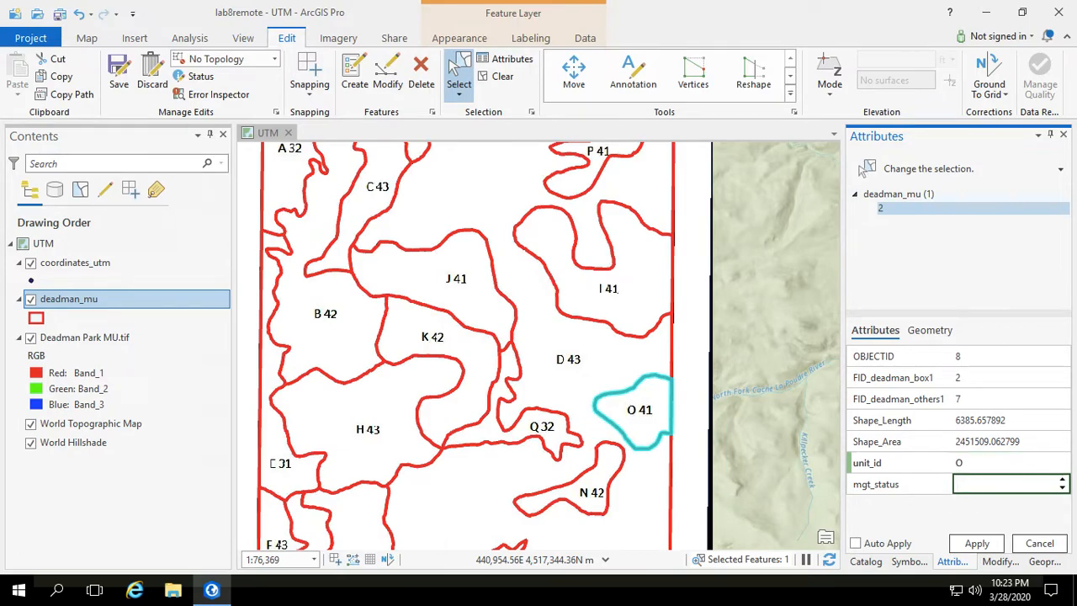
Select the polygon labelled I 41, committing the pending edits, and apply unit_id I and mgt_status 41 to its attributes.
left_click(640, 306)
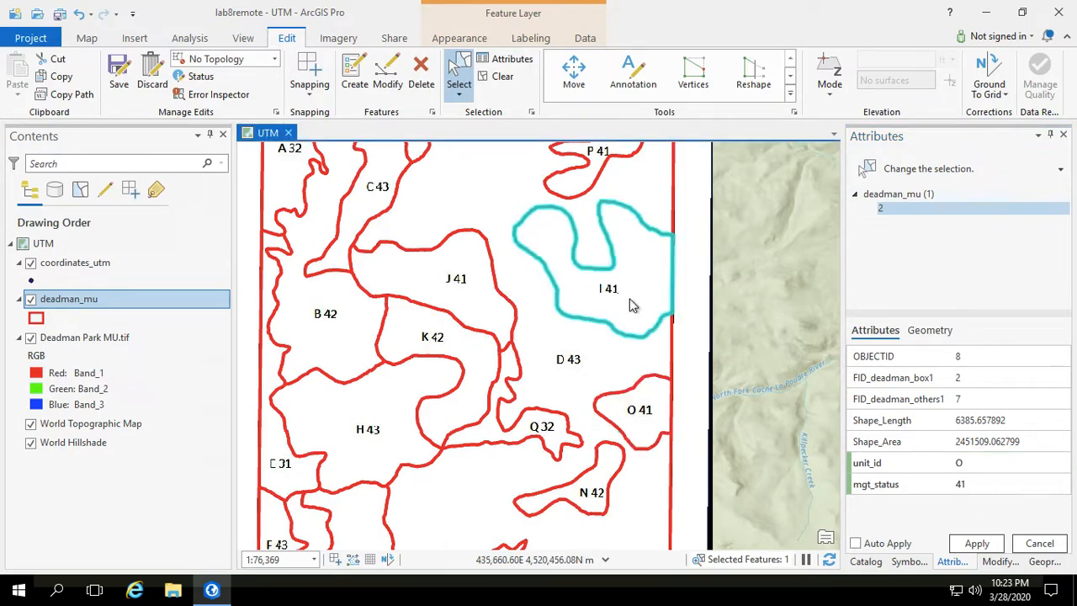
left_click(579, 328)
left_click(972, 462)
key("Tab")
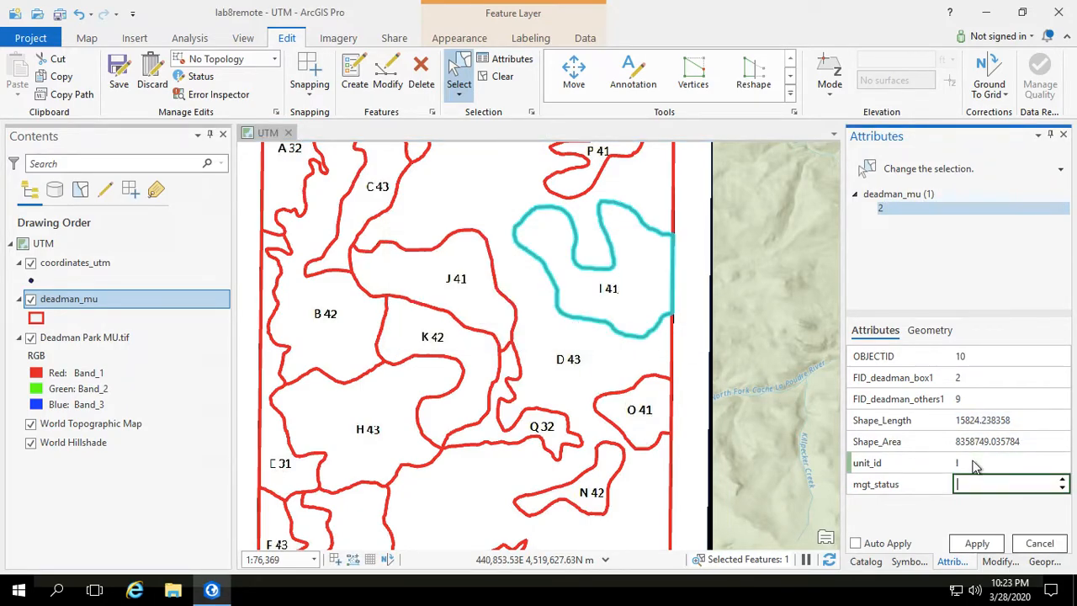
type("41")
left_click(978, 544)
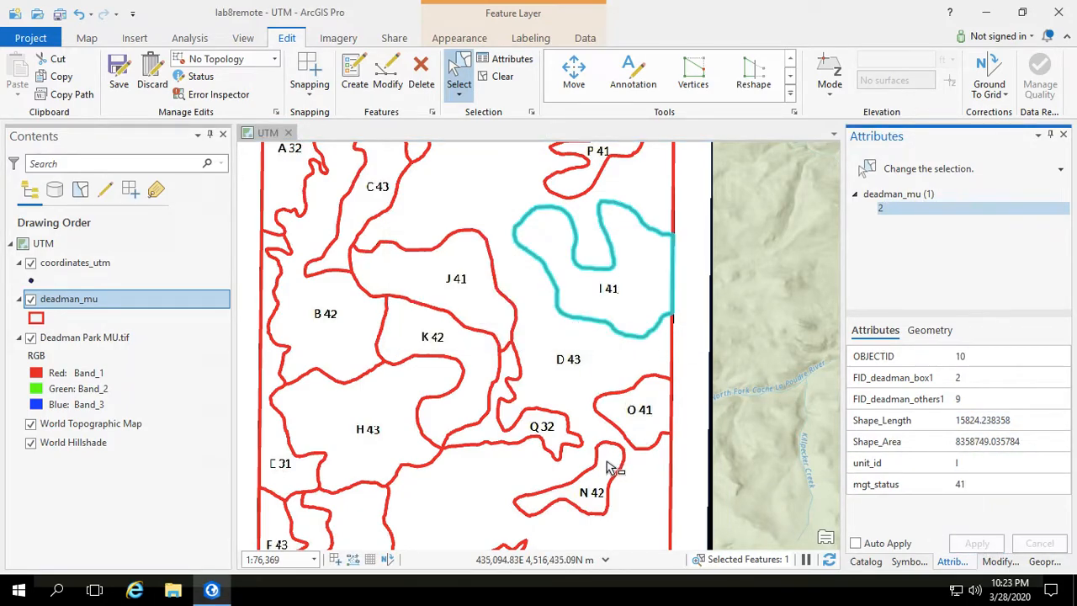
Select the polygon labelled N 42 and enter unit_id N and mgt_status 42 in its attributes.
left_click(615, 468)
left_click(919, 467)
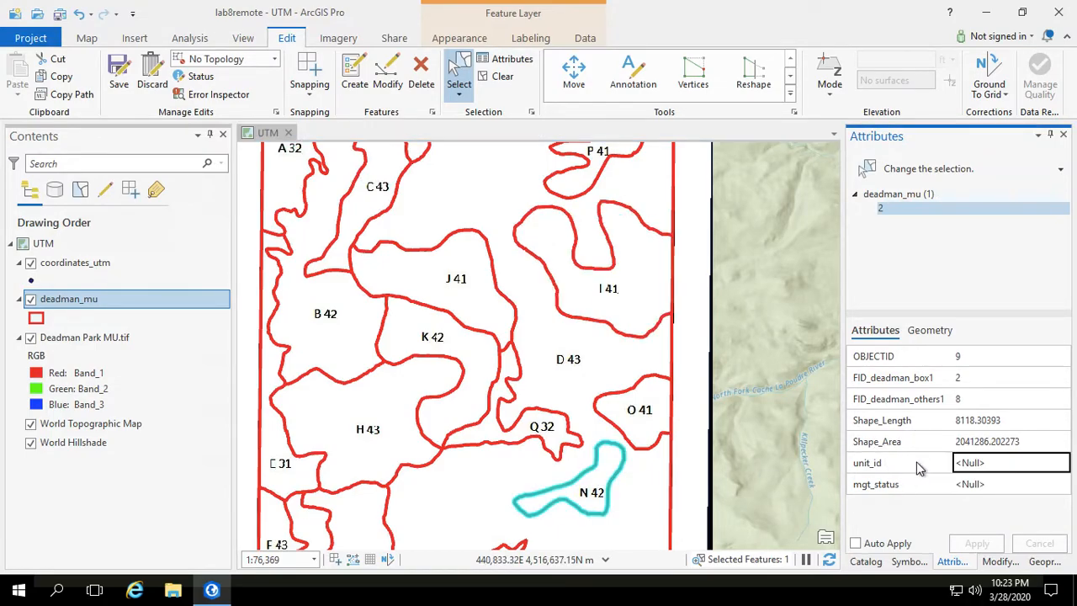
left_click(979, 468)
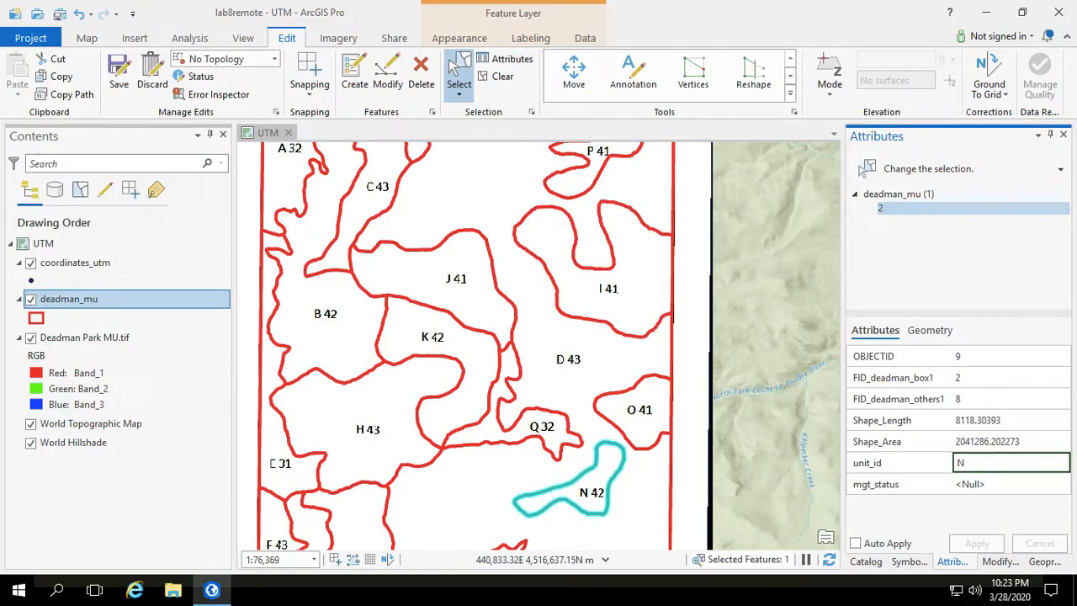
type("N")
left_click(970, 485)
type("42")
Select the polygon labelled P 41, committing the pending edits, and apply unit_id P and mgt_status 41 to its attributes.
left_click(598, 154)
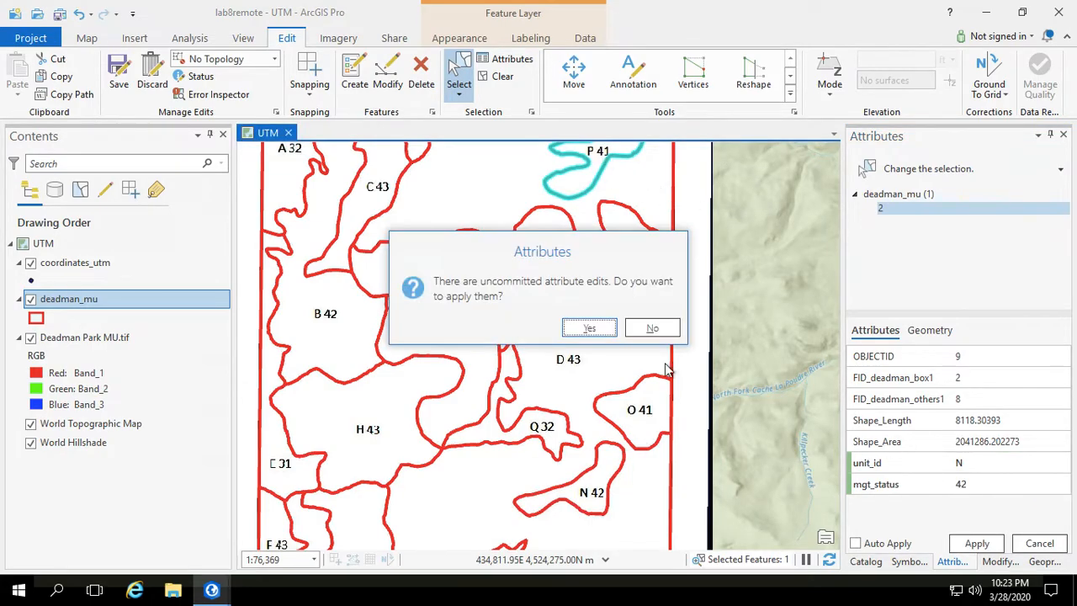
left_click(592, 328)
left_click(988, 469)
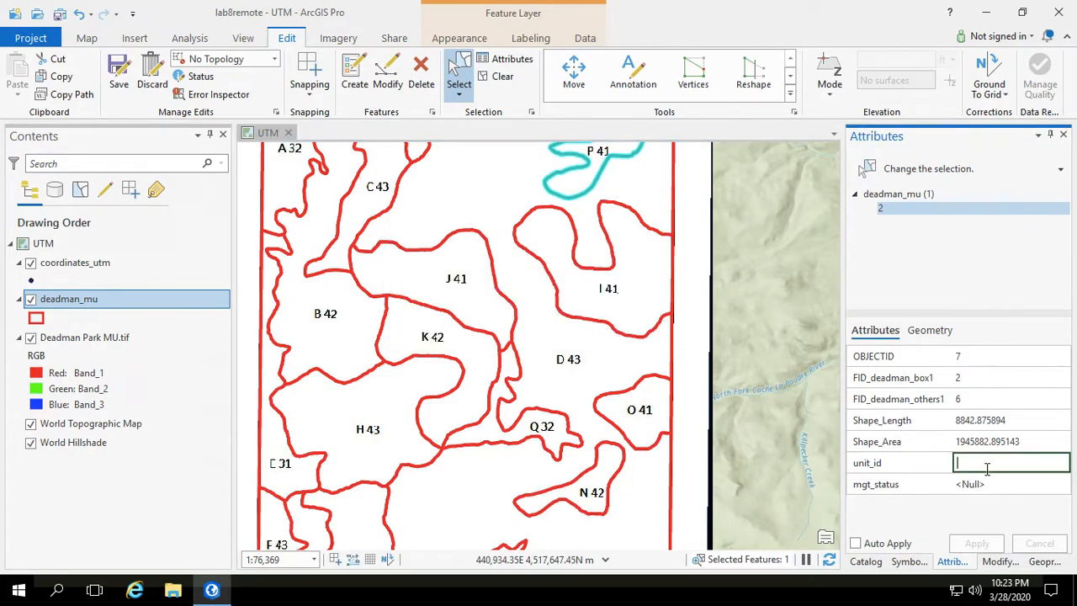
left_click(982, 485)
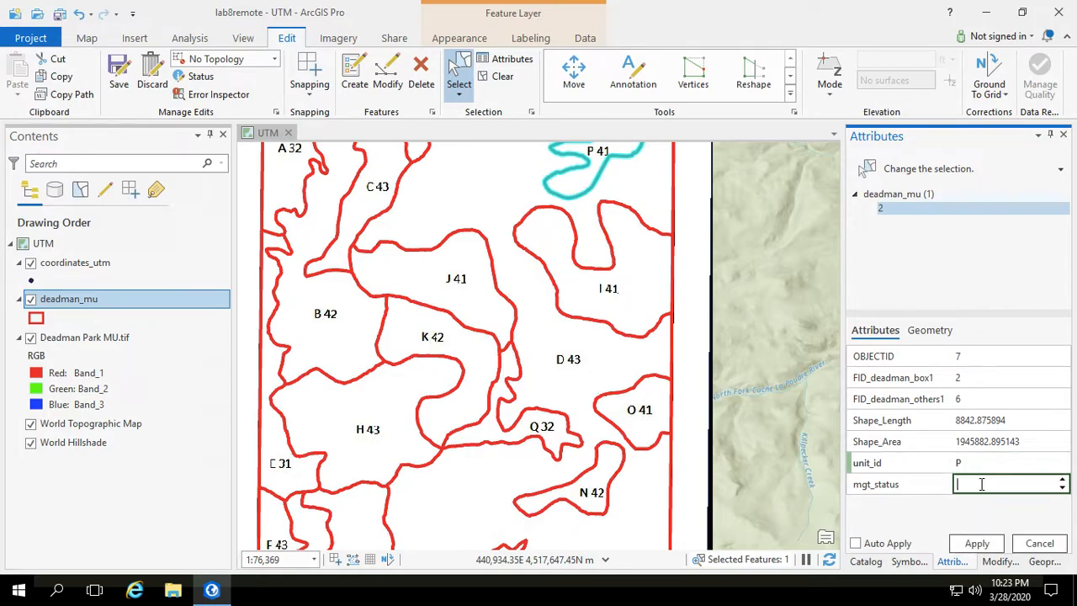
left_click(987, 544)
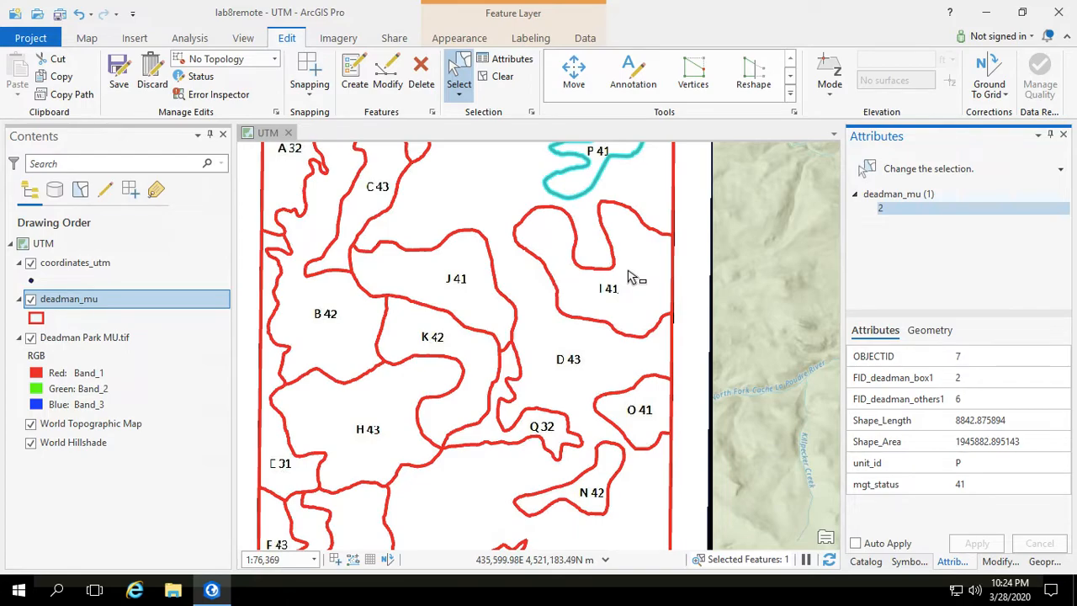
Select management unit polygons across the map one at a time and check their unit_id and mgt_status against the map labels.
scroll(633, 278, "down", 2)
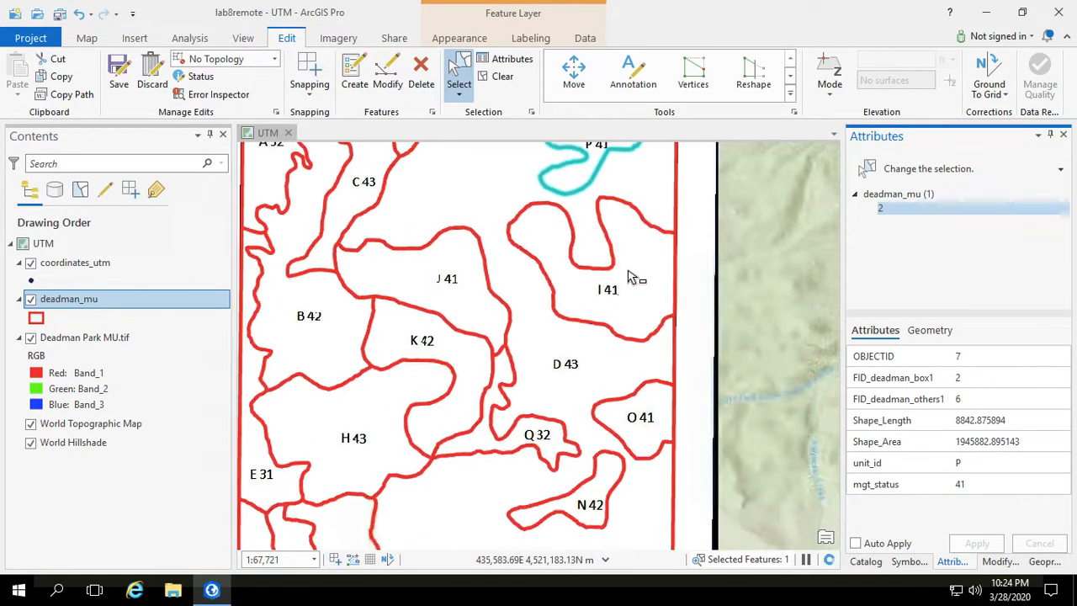
scroll(633, 278, "down", 2)
left_click(577, 436)
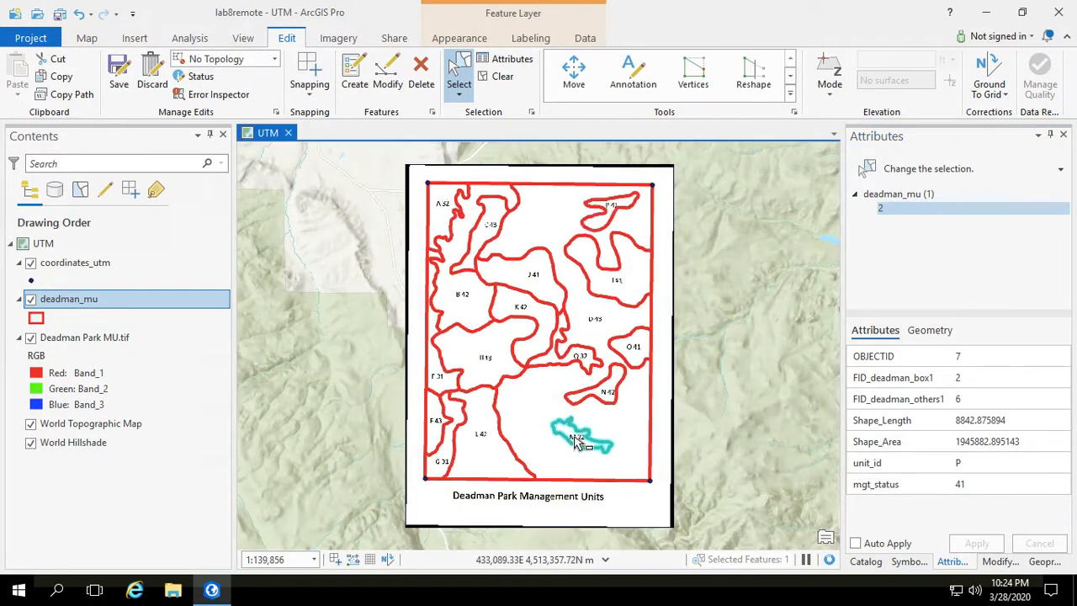
left_click(463, 468)
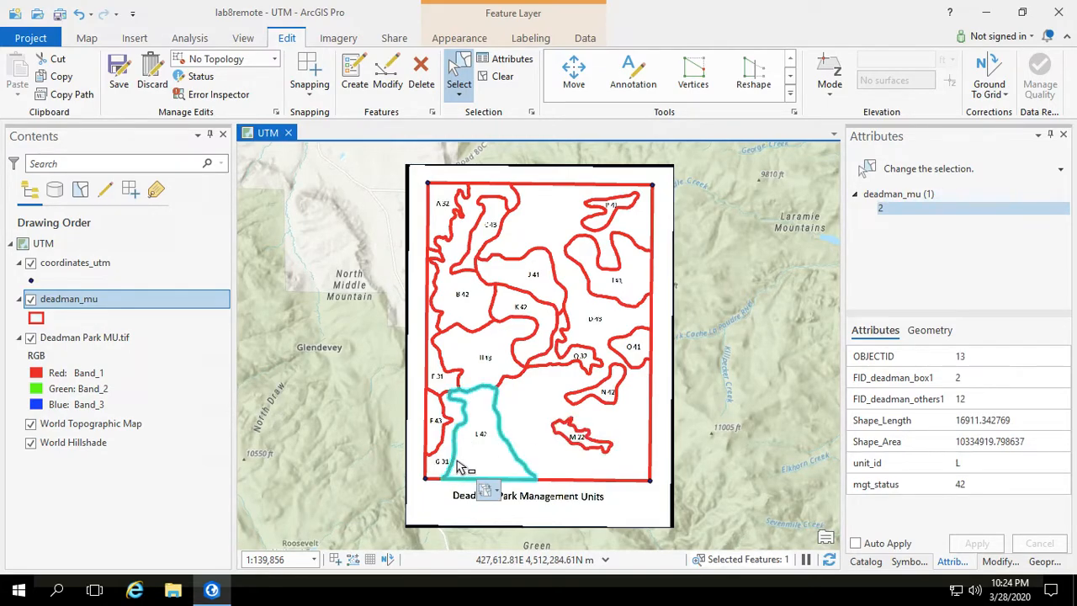
left_click(436, 451)
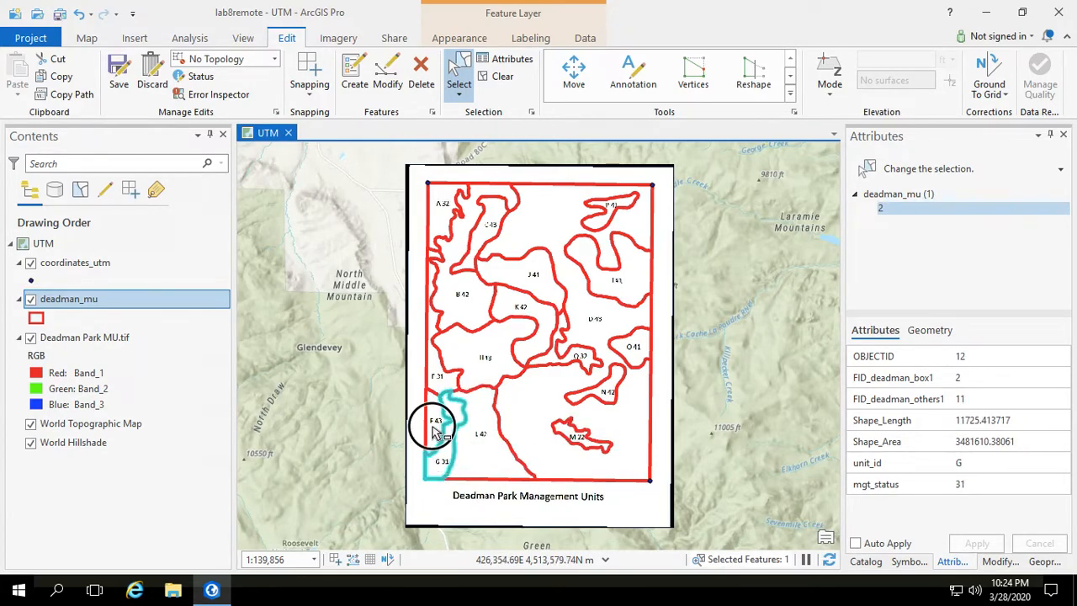
left_click(437, 379)
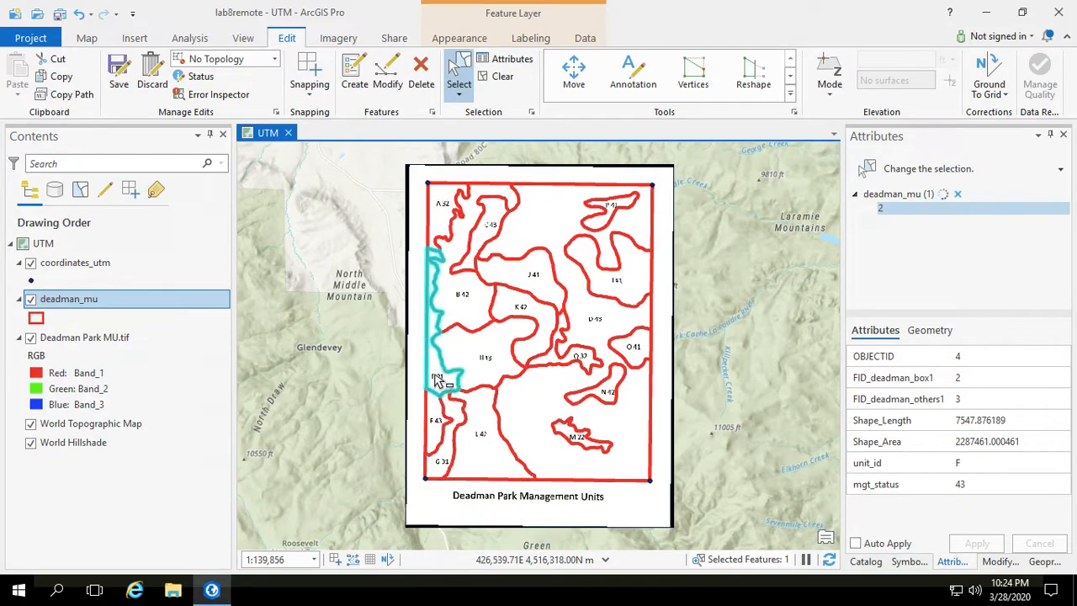
left_click(458, 310)
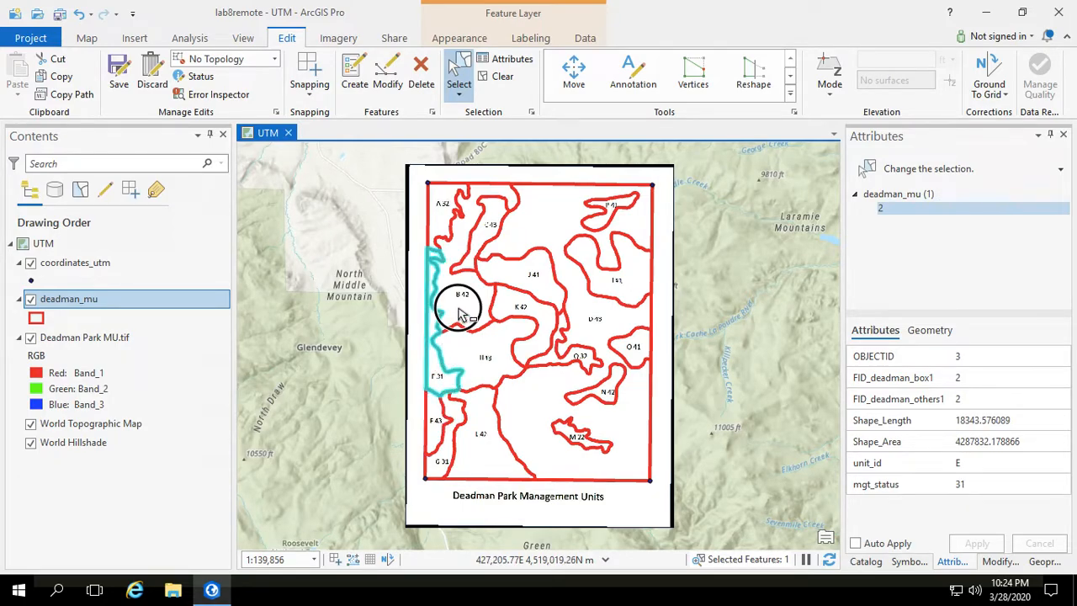
left_click(443, 211)
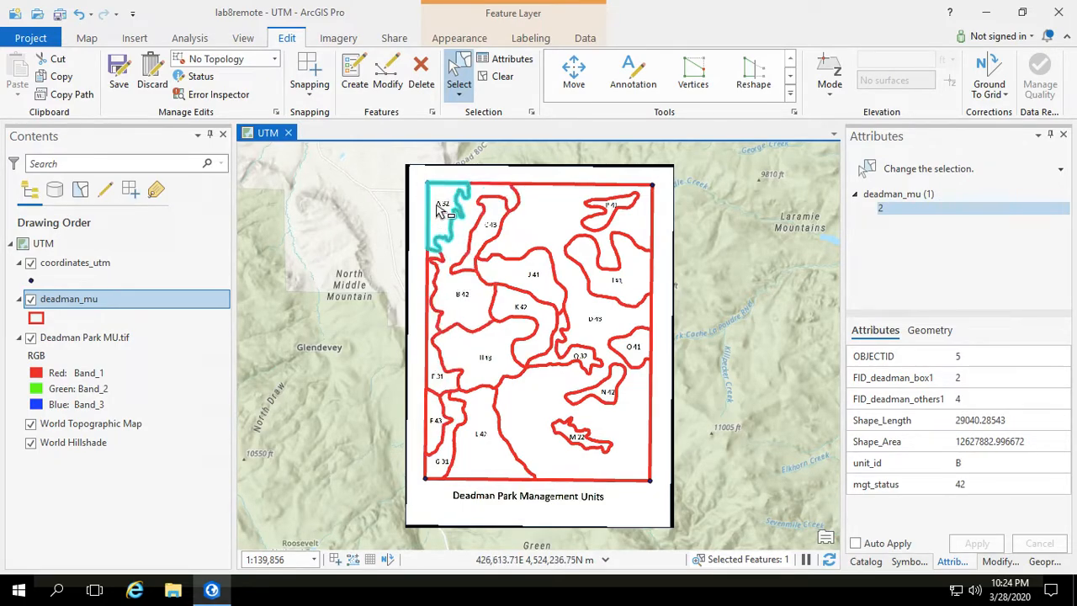
left_click(515, 279)
left_click(497, 223)
left_click(540, 222)
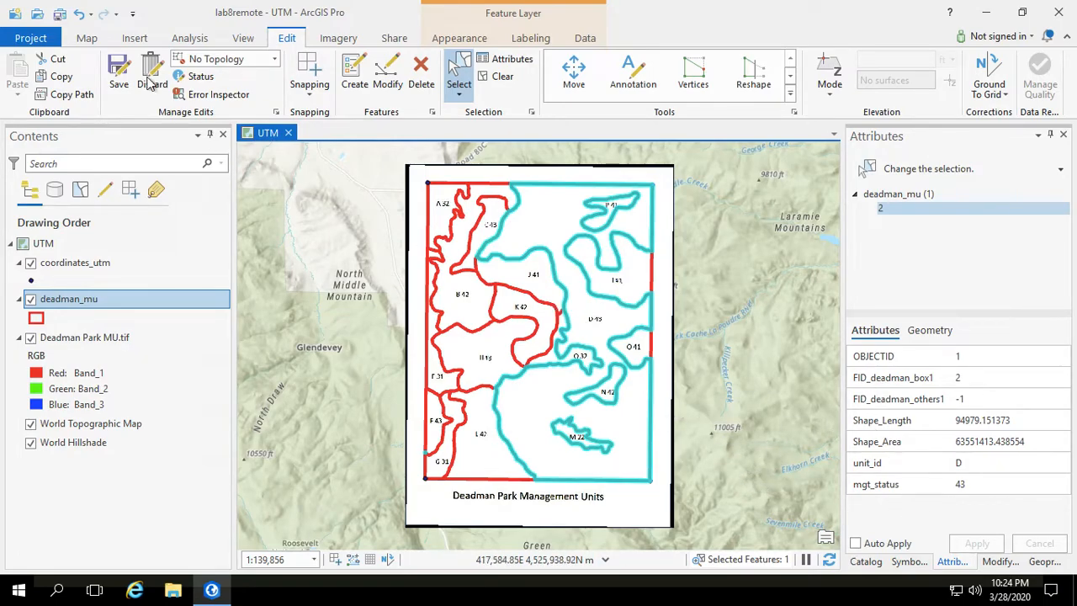
Save all edits to the management unit polygons and clear the feature selection.
left_click(121, 72)
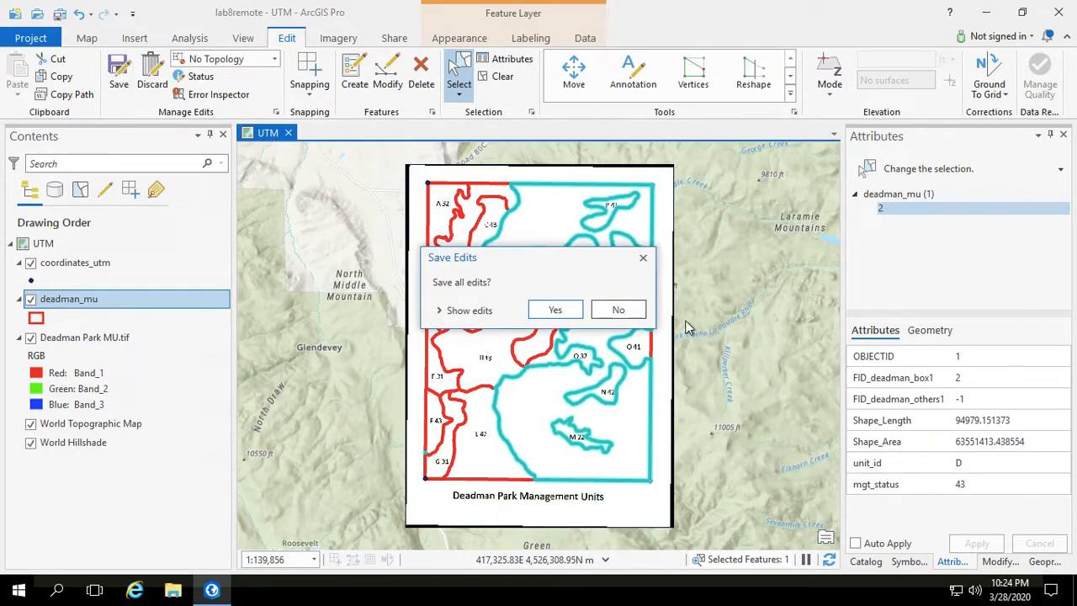
left_click(553, 313)
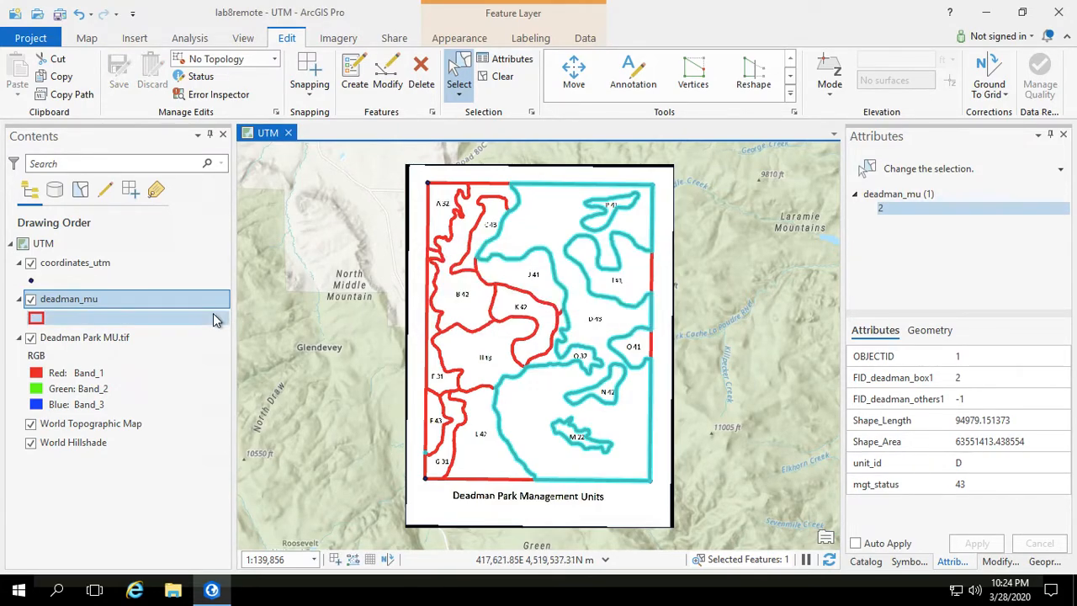
right_click(74, 303)
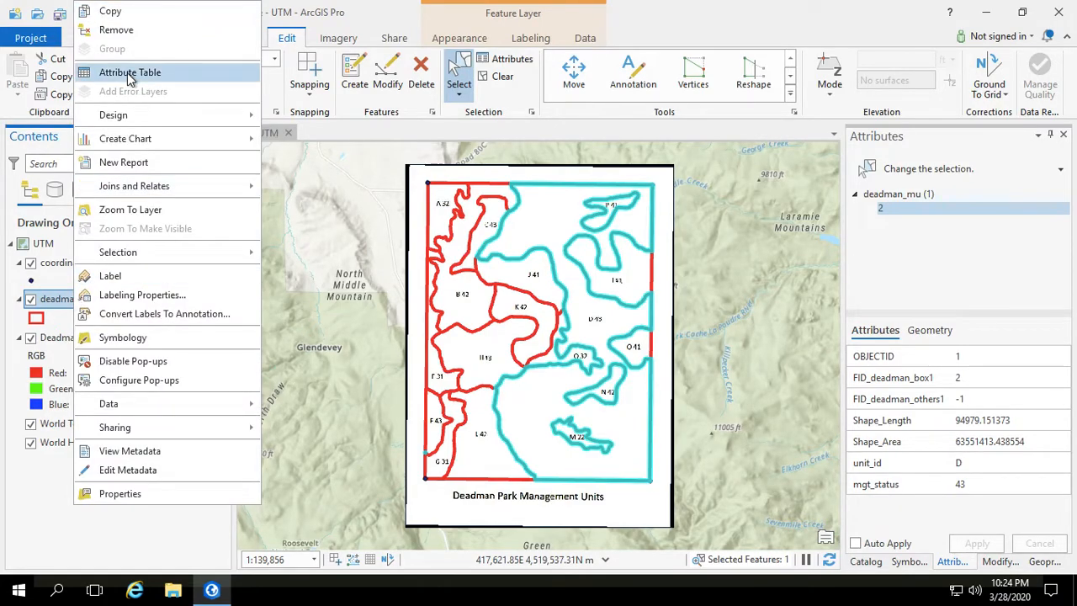
left_click(502, 77)
left_click(502, 78)
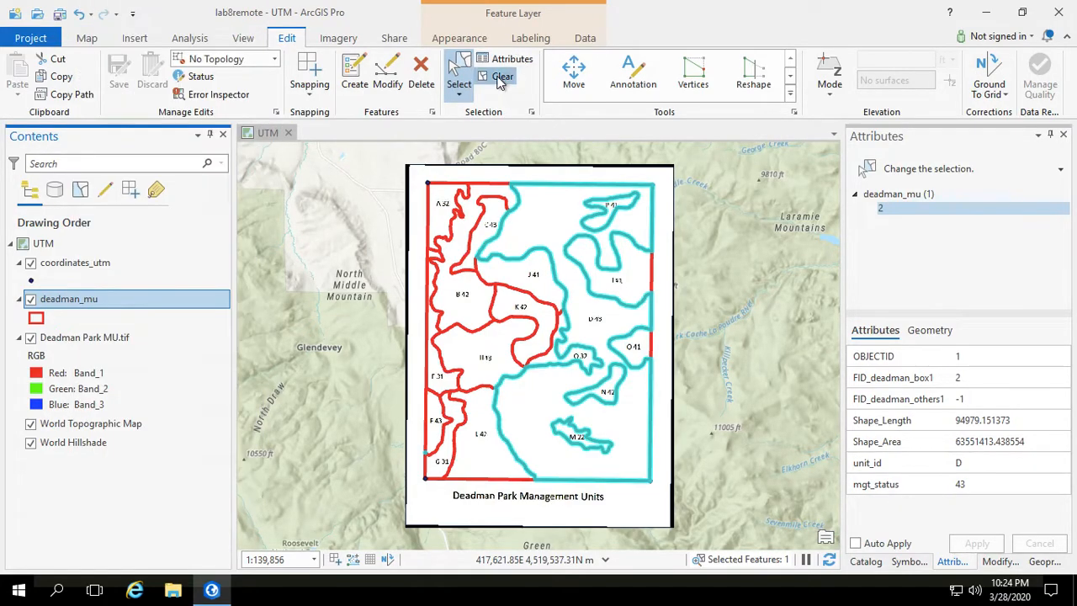
Open the deadman_mu attribute table, enlarge it, and review the unit_id and mgt_status values down to the last rows.
right_click(70, 303)
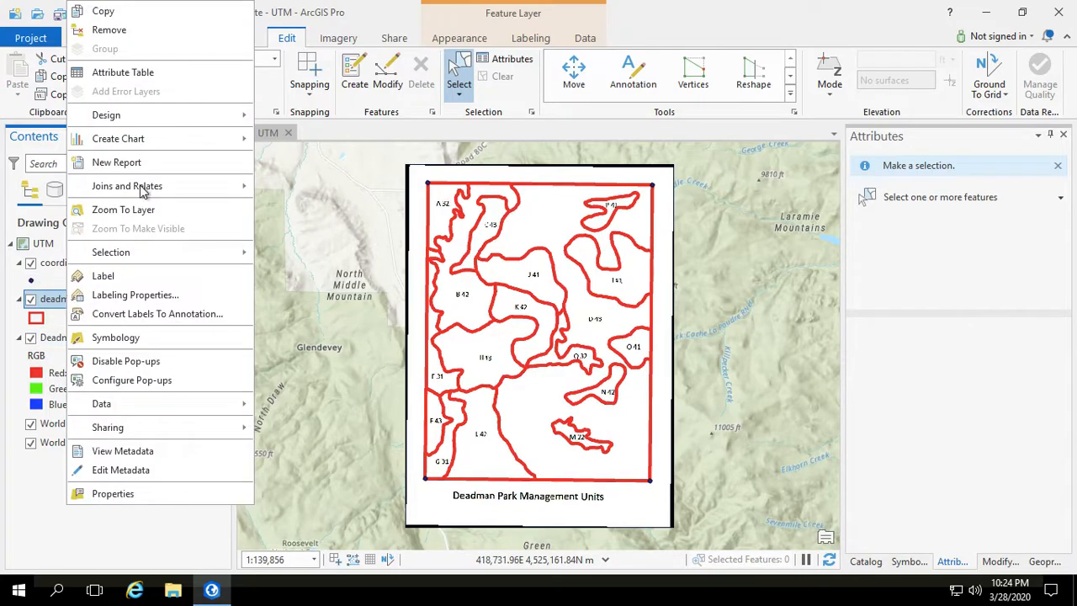
left_click(131, 67)
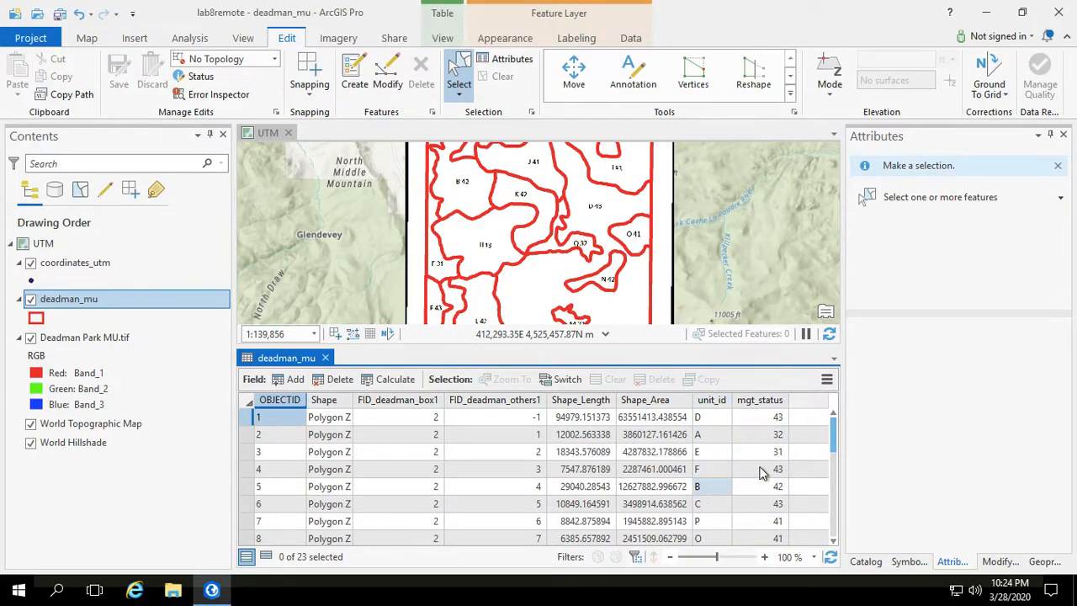
scroll(769, 425, "down", 6)
scroll(769, 425, "up", 6)
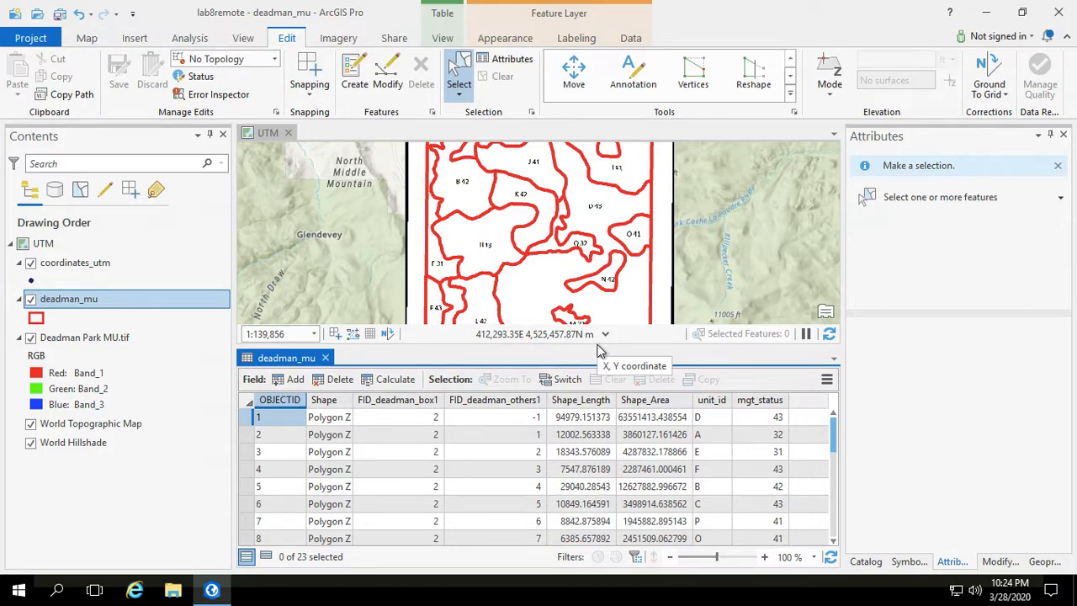
left_click_drag(598, 345, 603, 200)
left_click_drag(836, 343, 828, 444)
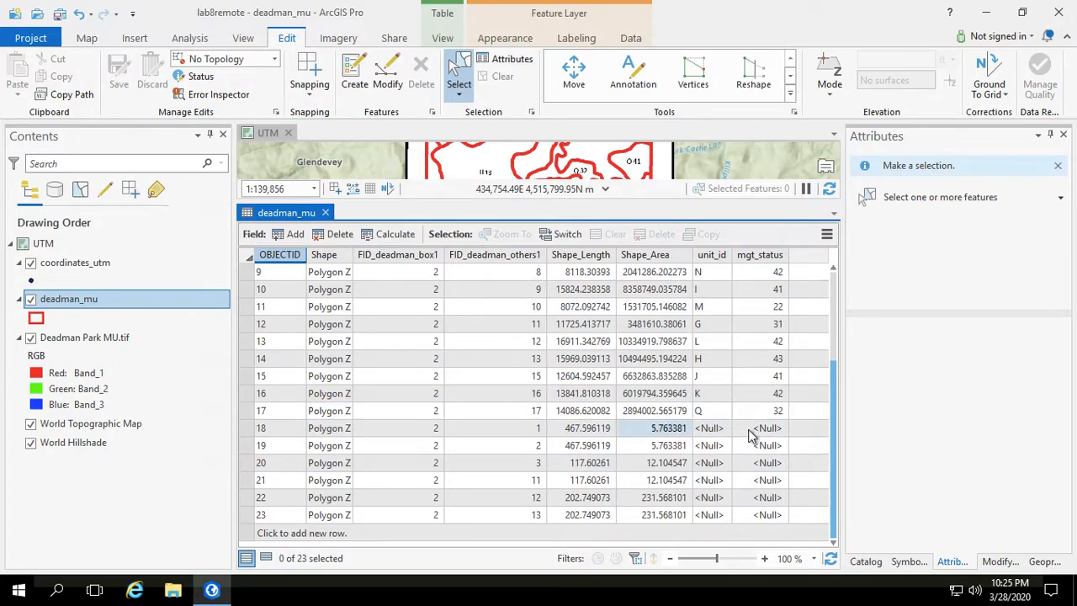
Delete the sliver polygon records with OBJECTID 18 through 23, which have null unit_id and mgt_status, from the deadman_mu table.
left_click(249, 427)
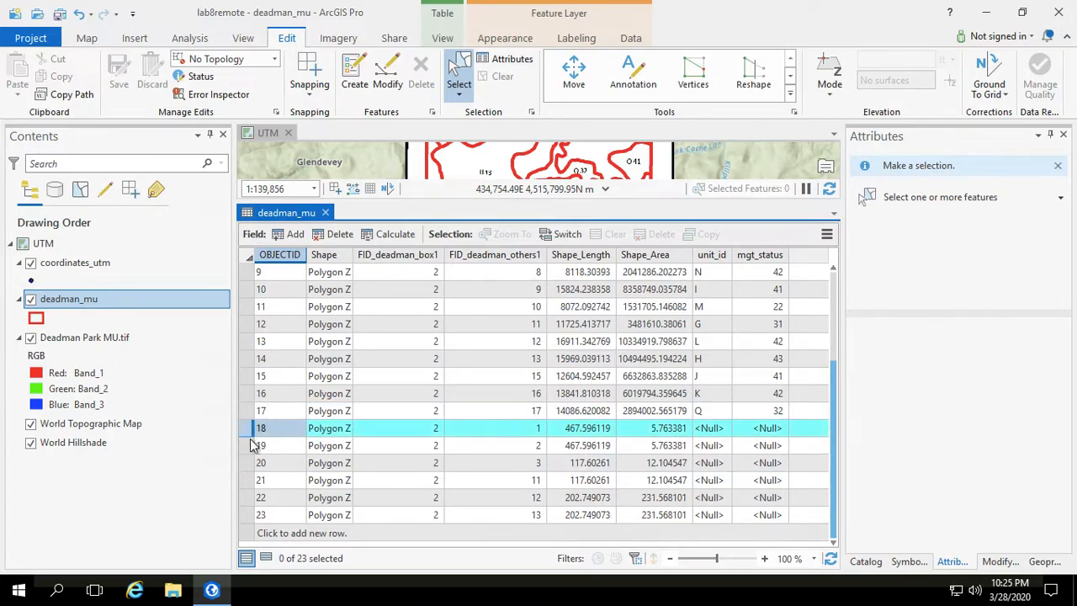
left_click(249, 515, "shift")
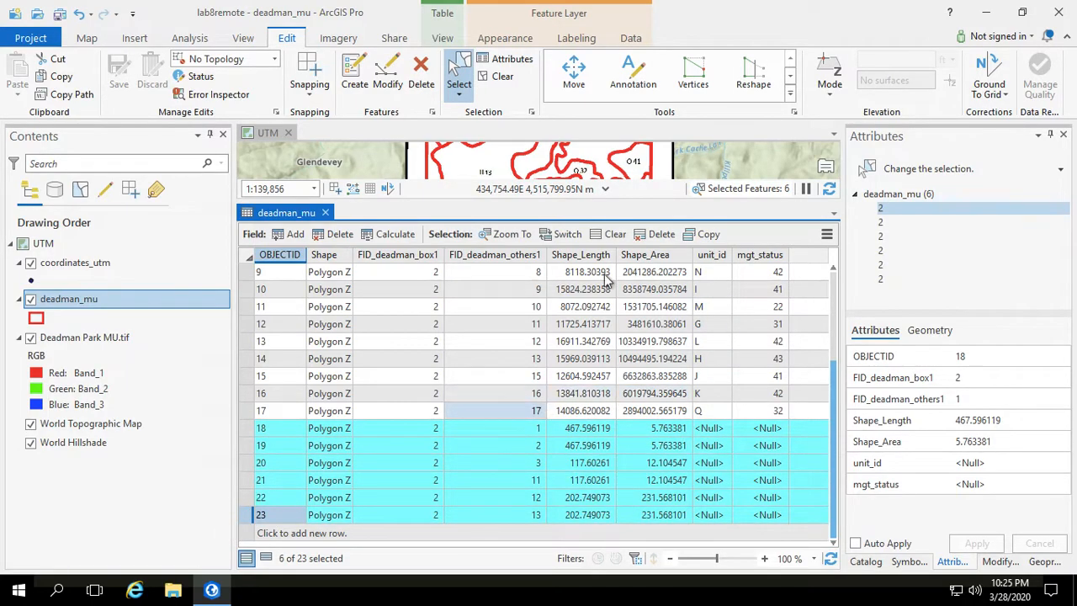
left_click(656, 238)
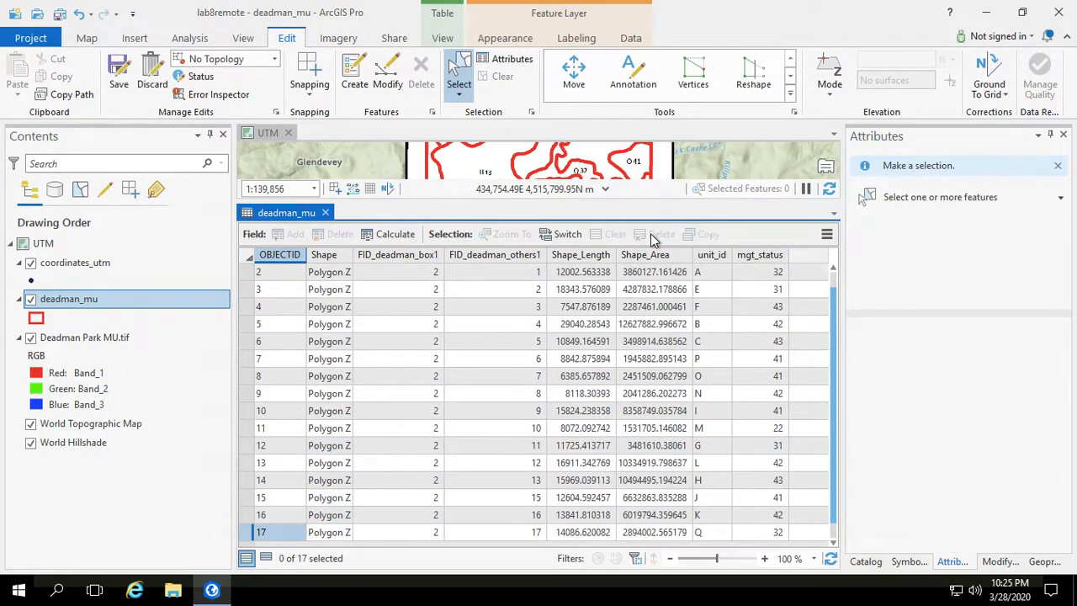
Save the project and close the deadman_mu attribute table.
left_click_drag(834, 362, 835, 271)
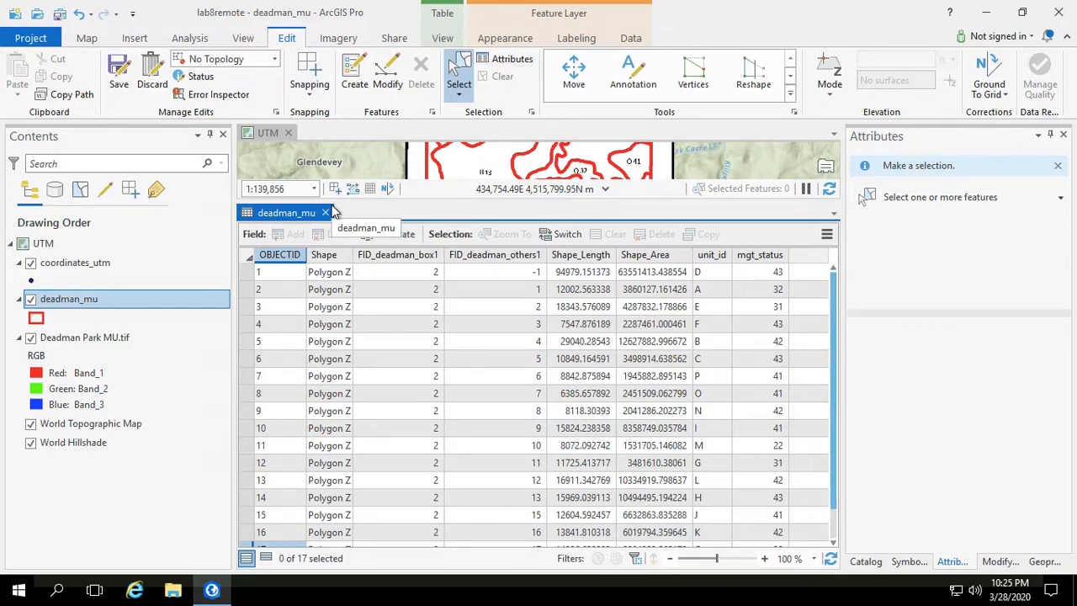
key("ctrl+s")
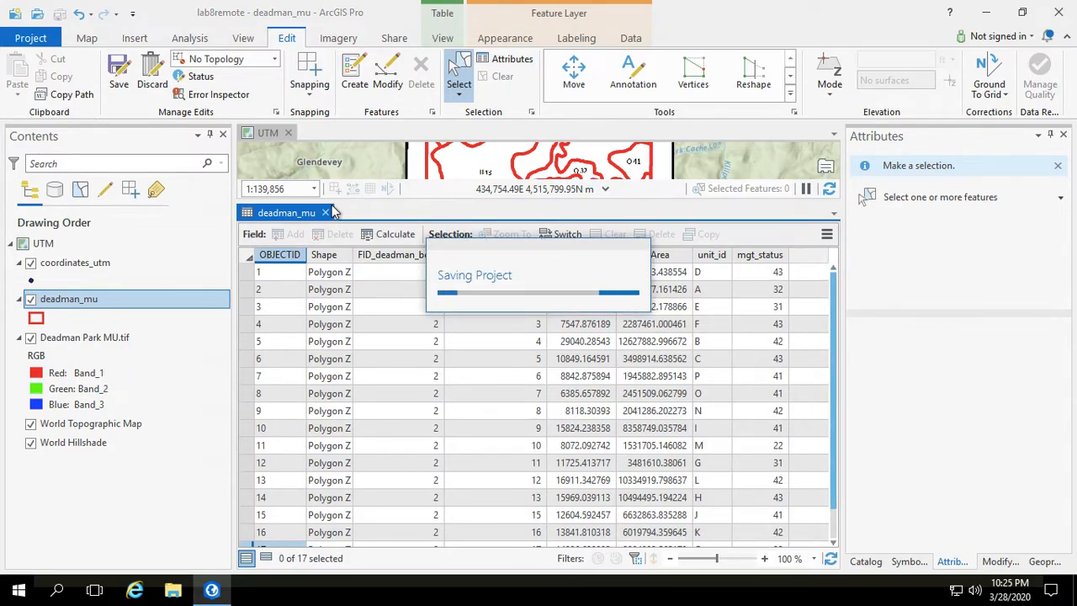
left_click(326, 212)
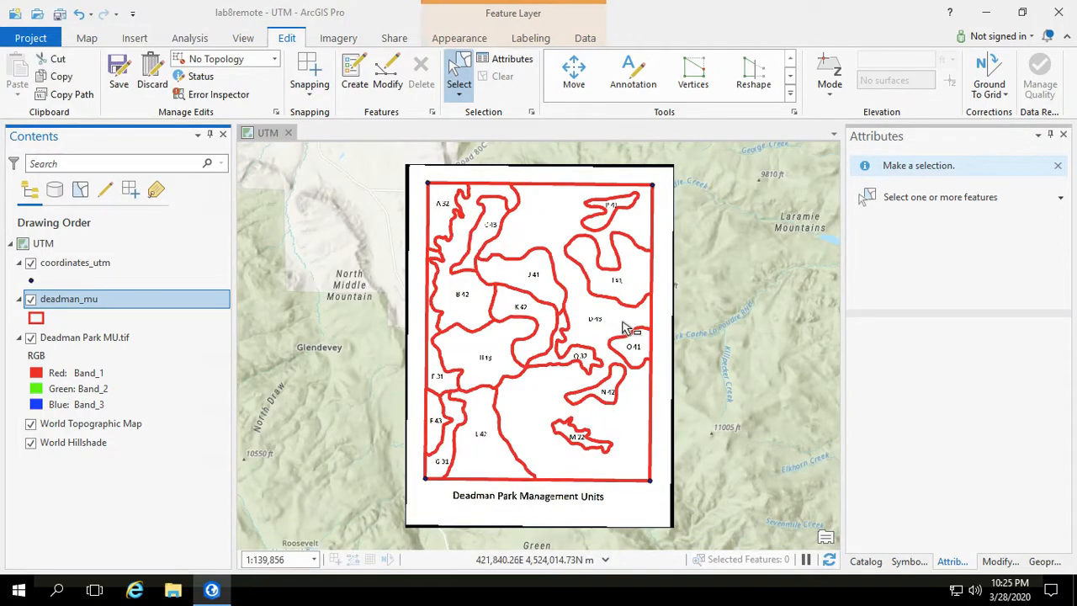